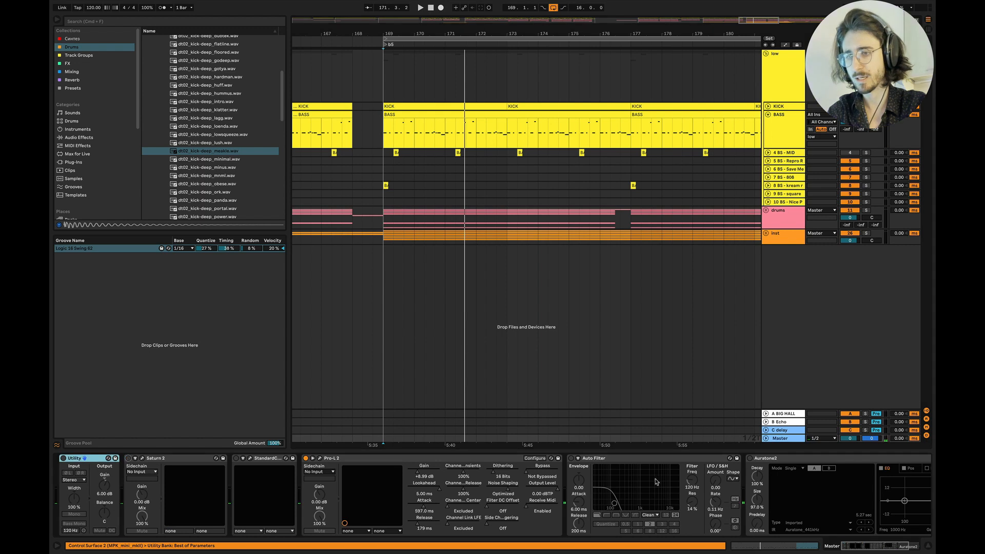
Turn on the master track's Auto Filter low-pass and play the loop to hear only the low end
click(571, 458)
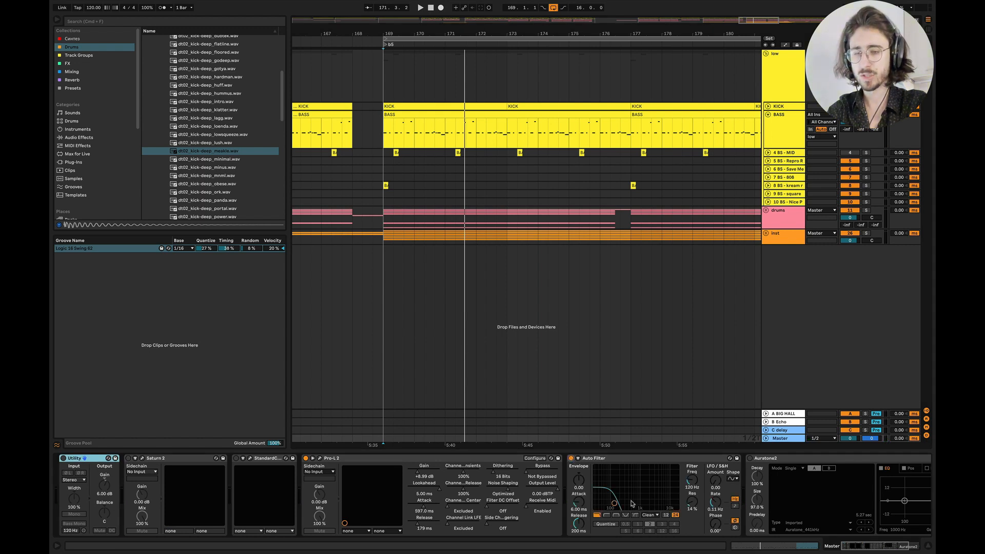
click(631, 461)
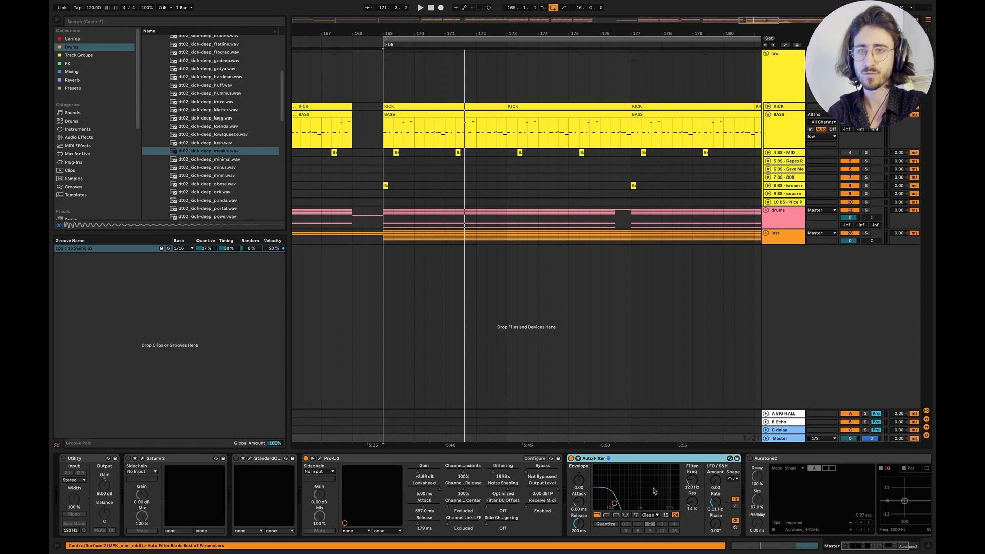
key(space)
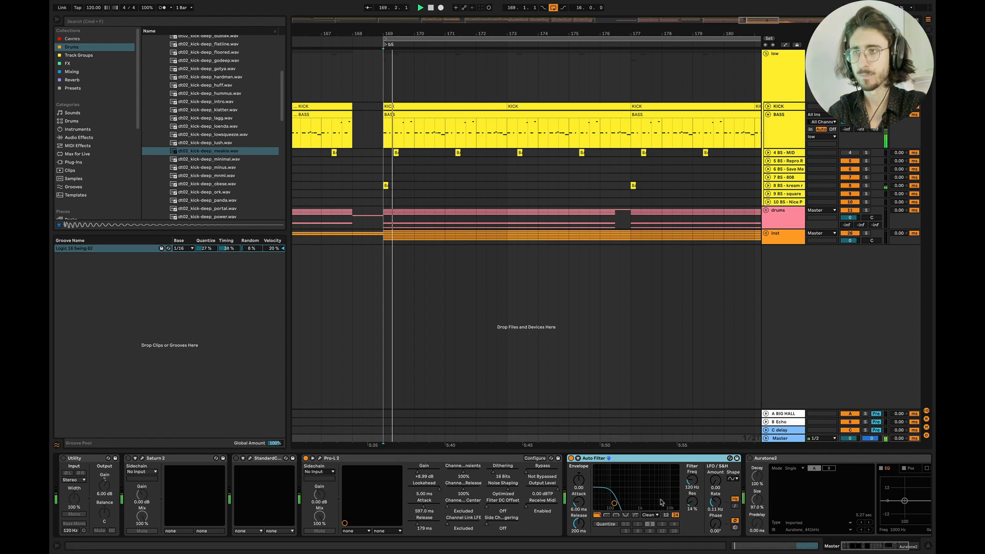
Try a longer decay of about 3.23 s on the KICK track's sampler while the loop plays, and restore the shorter decay
click(778, 106)
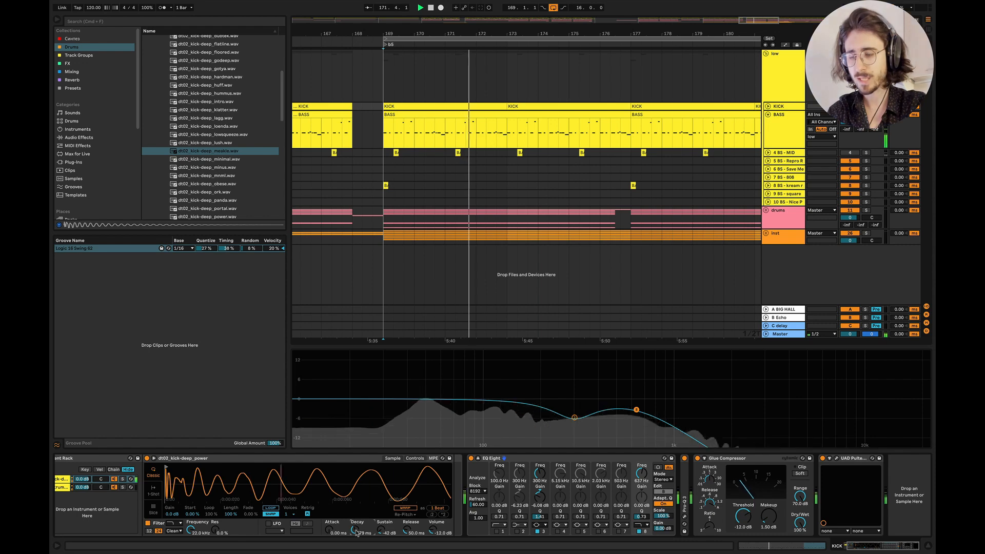
key(space)
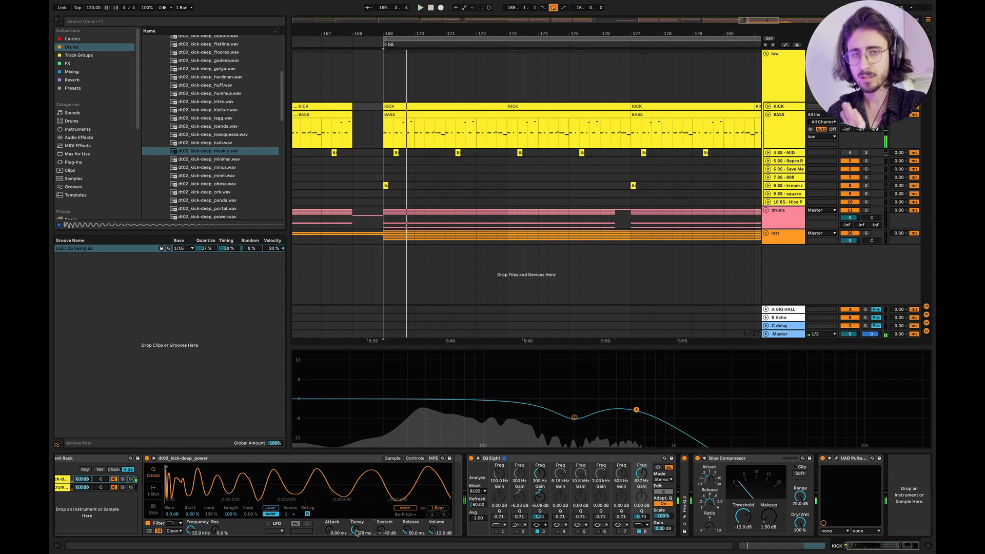
key(space)
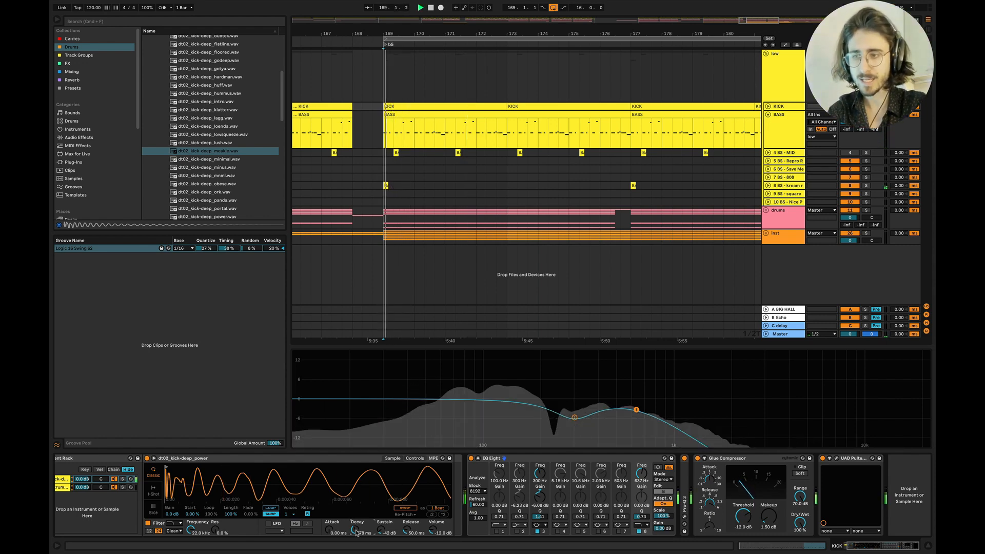
drag(356, 530, 356, 507)
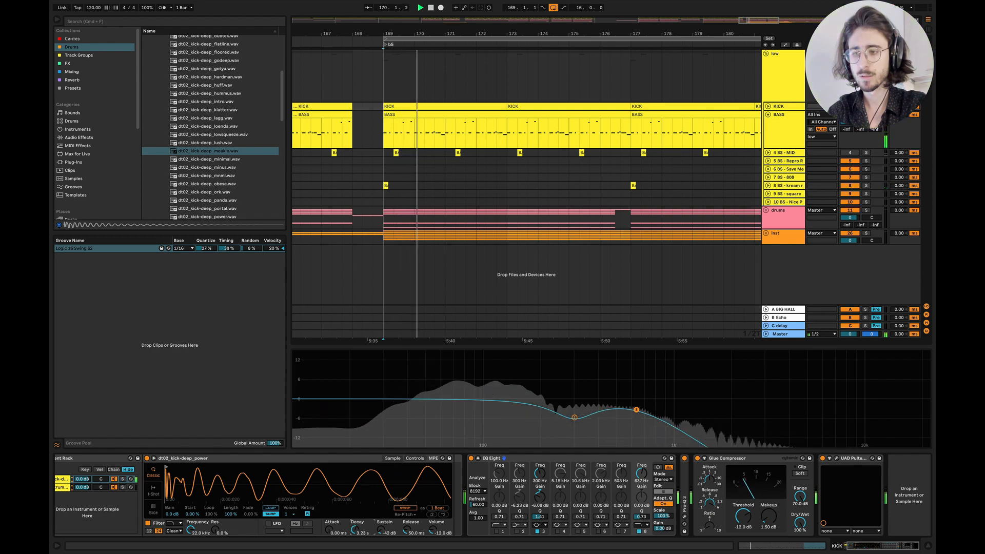
key(space)
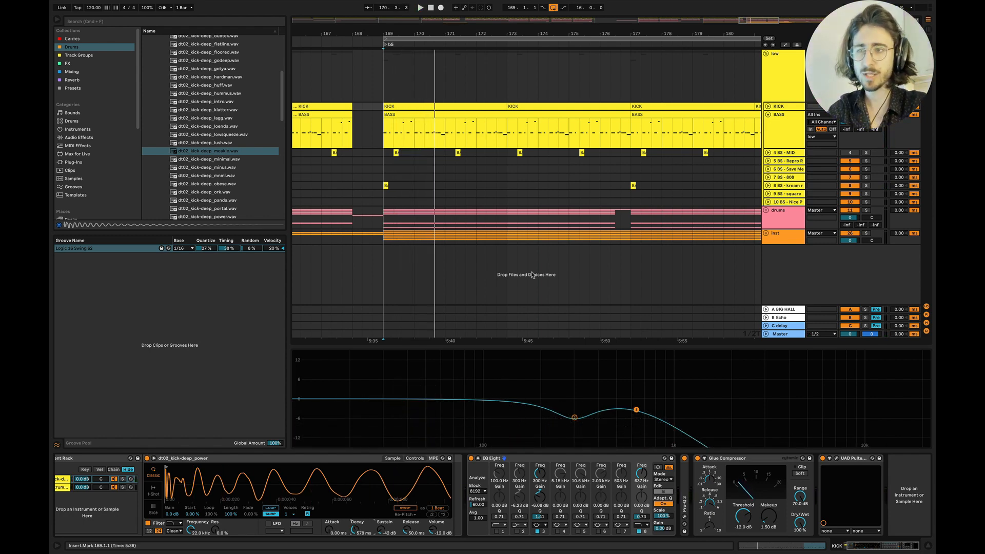
Try Envelope 1 decay at 42.00 in the BASS track's Diva synth during playback, lower it again and close the synth window
click(779, 141)
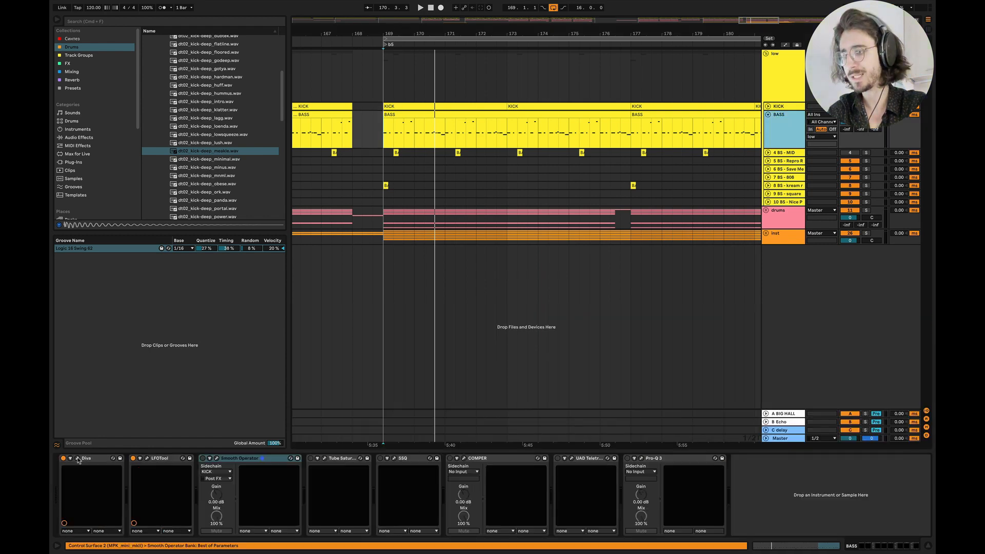
key(super+alt+p)
drag(685, 224, 687, 213)
key(space)
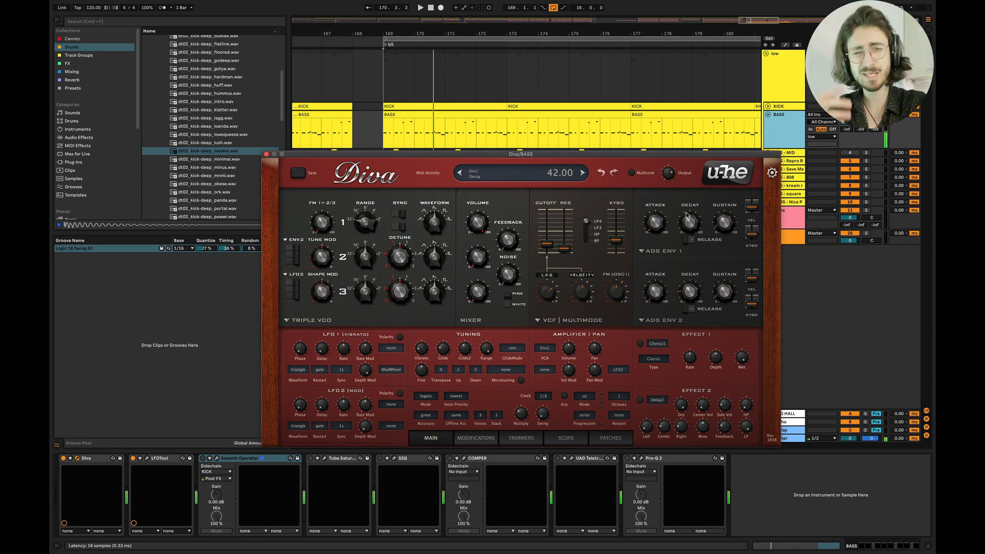
drag(689, 226, 690, 230)
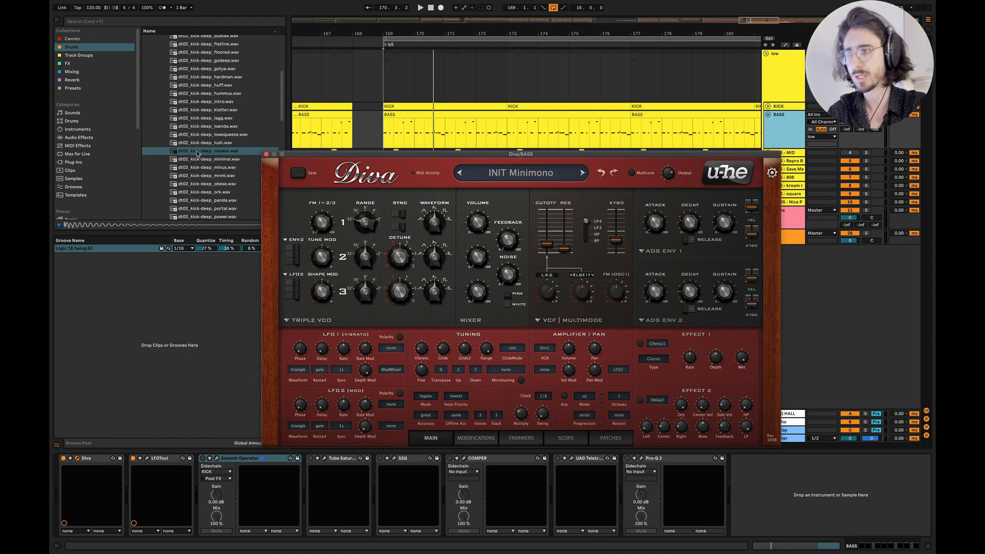
click(266, 154)
Switch to the Keynote presentation, view the "3.EQ" slide and return to the Ableton Live arrangement
key(super+Tab)
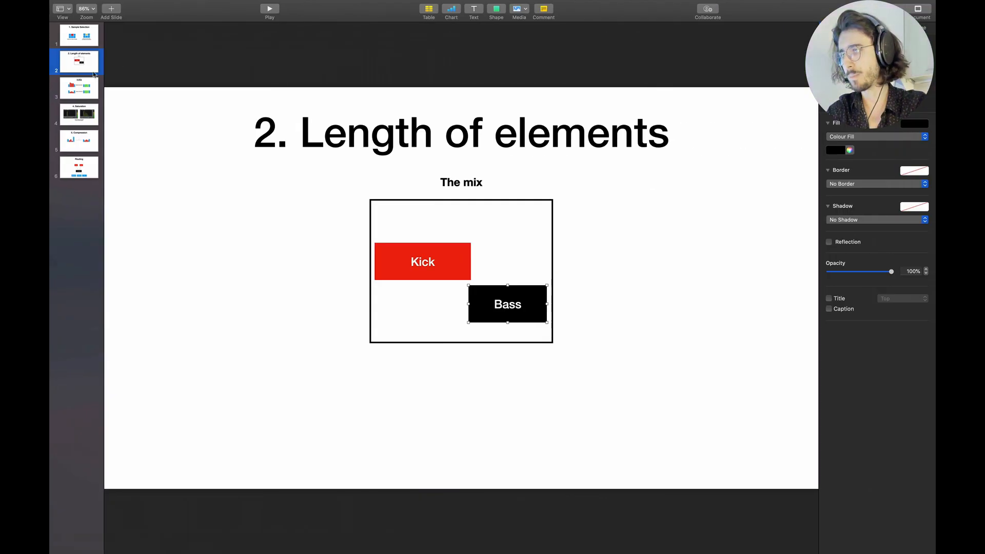
click(93, 80)
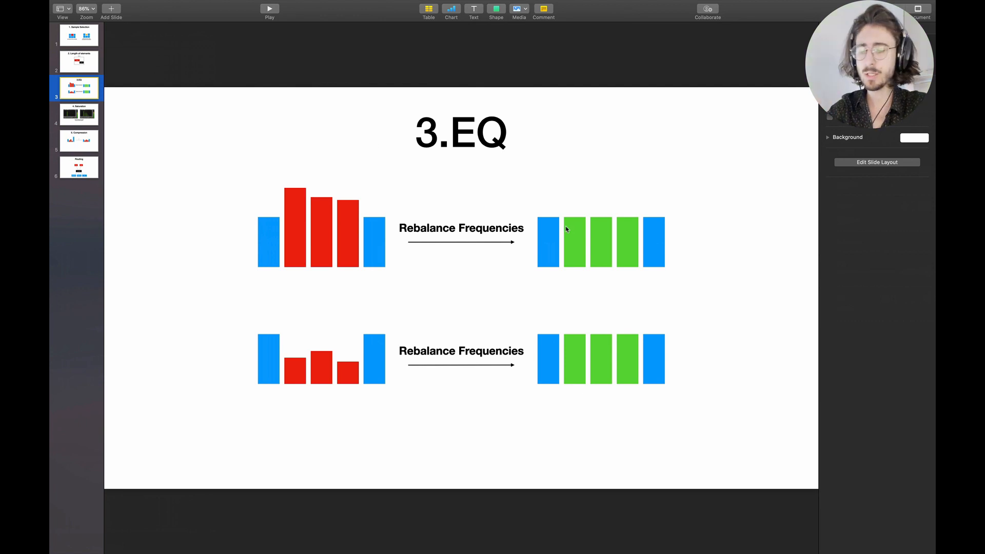
key(super+Tab)
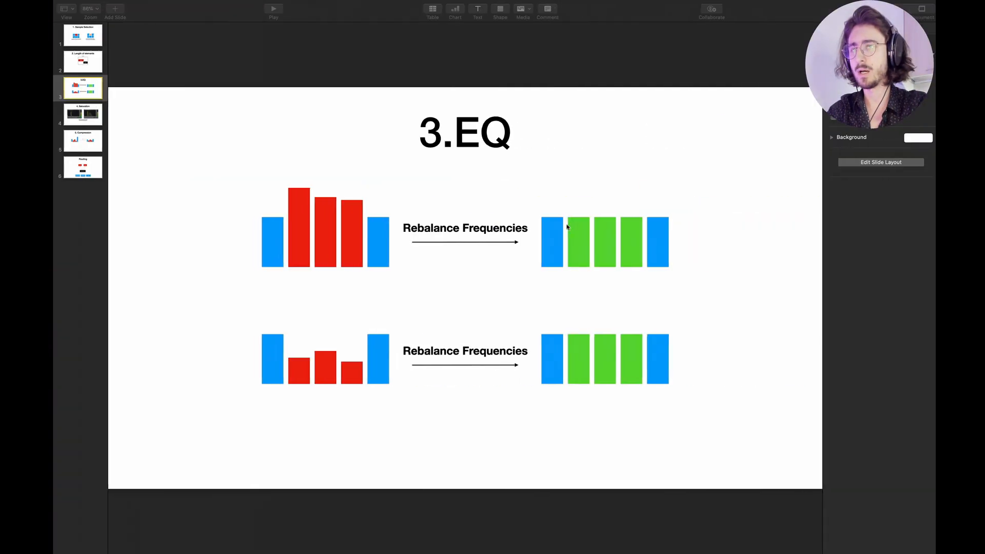
key(ctrl+Right)
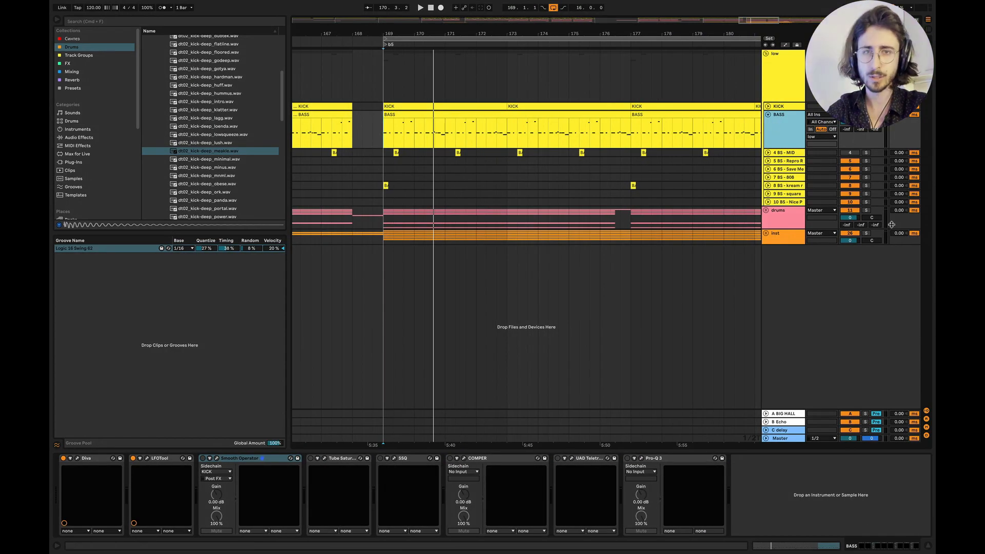
Turn off the master track's Auto Filter and play the loop with the KICK track's EQ Eight spectrum in view
click(781, 106)
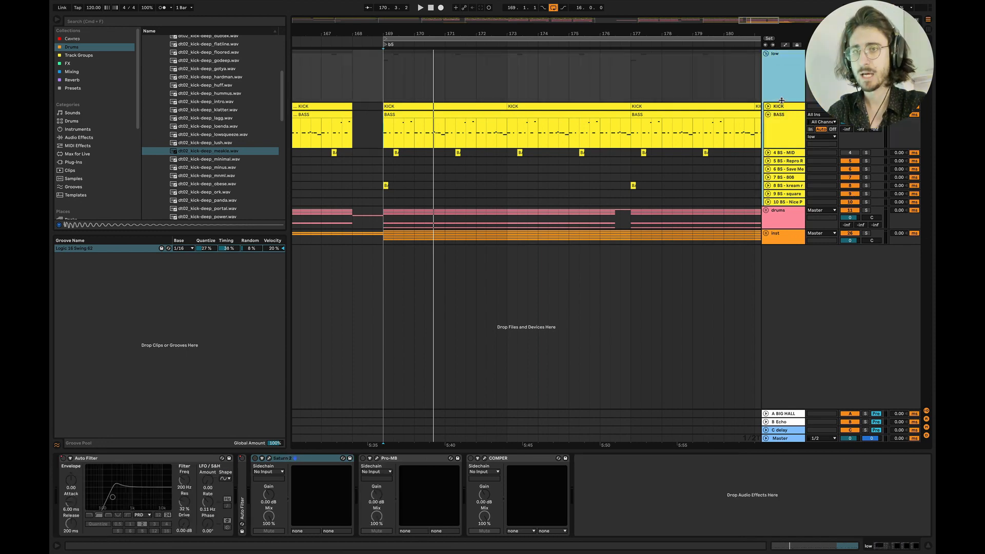
click(786, 142)
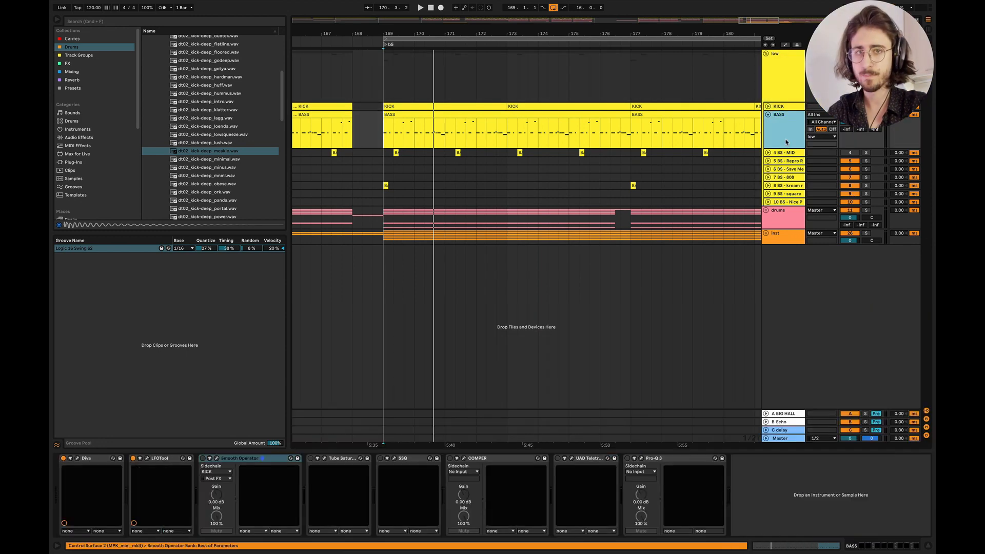
click(784, 438)
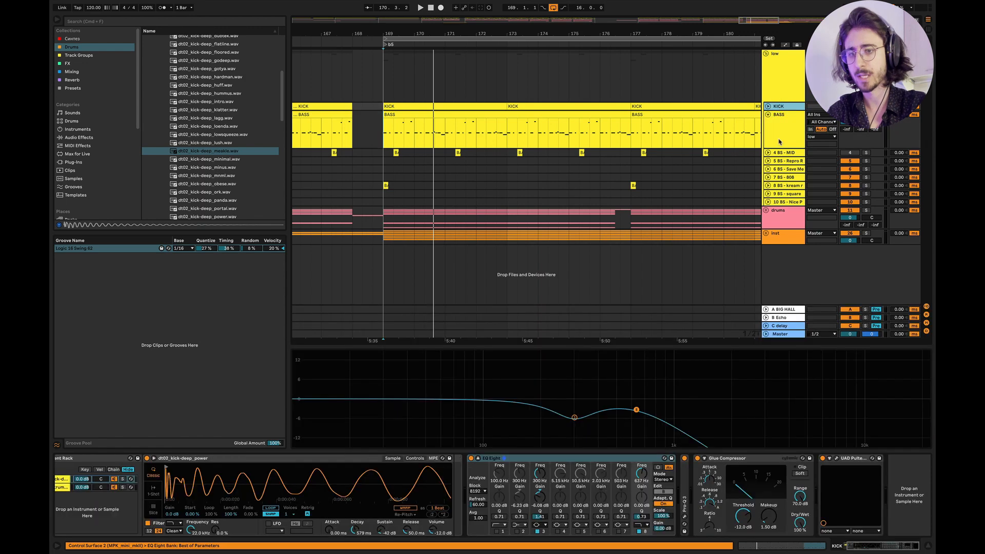
click(570, 458)
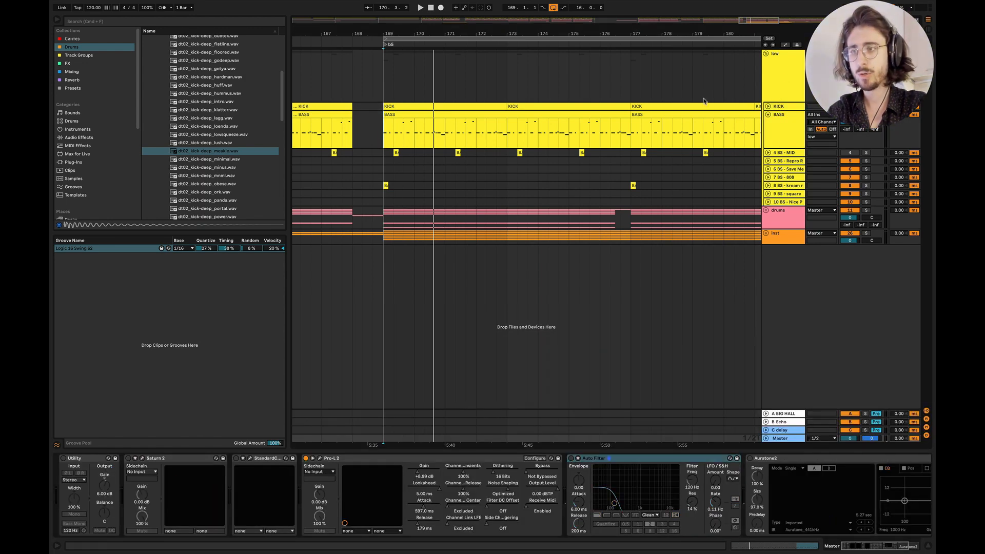
key(space)
click(785, 107)
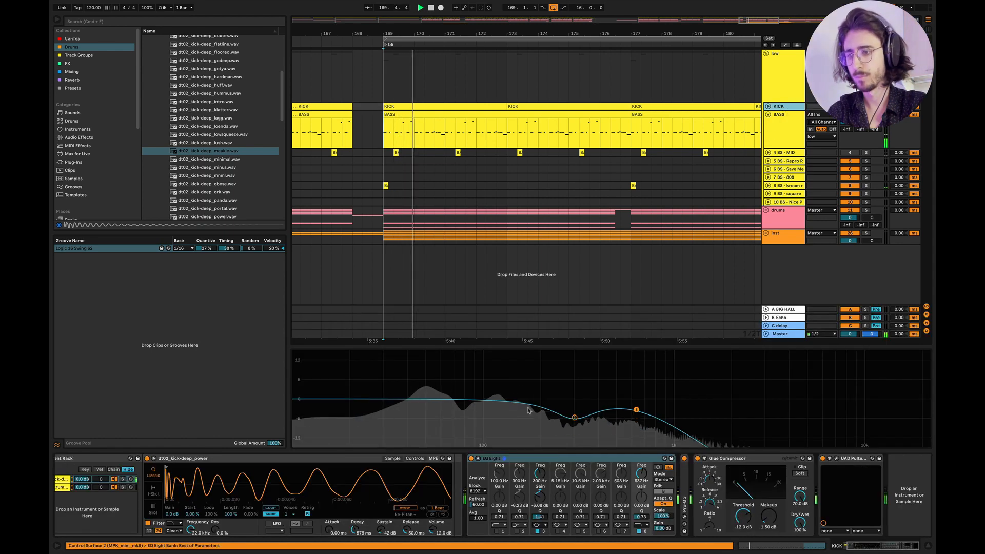
Set the BASS track's Diva Envelope 1 decay to 29.50 while the loop plays, and close the synth window
click(782, 124)
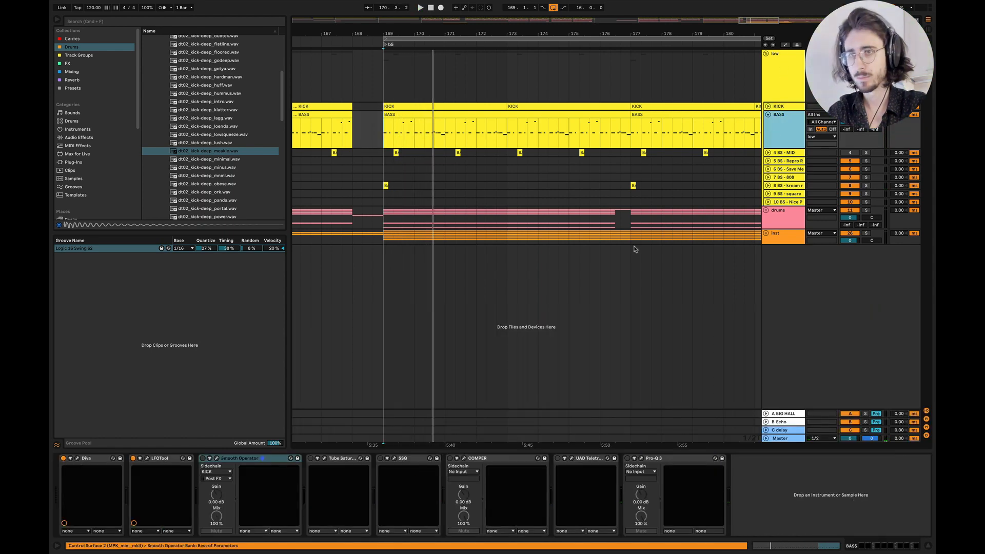
key(space)
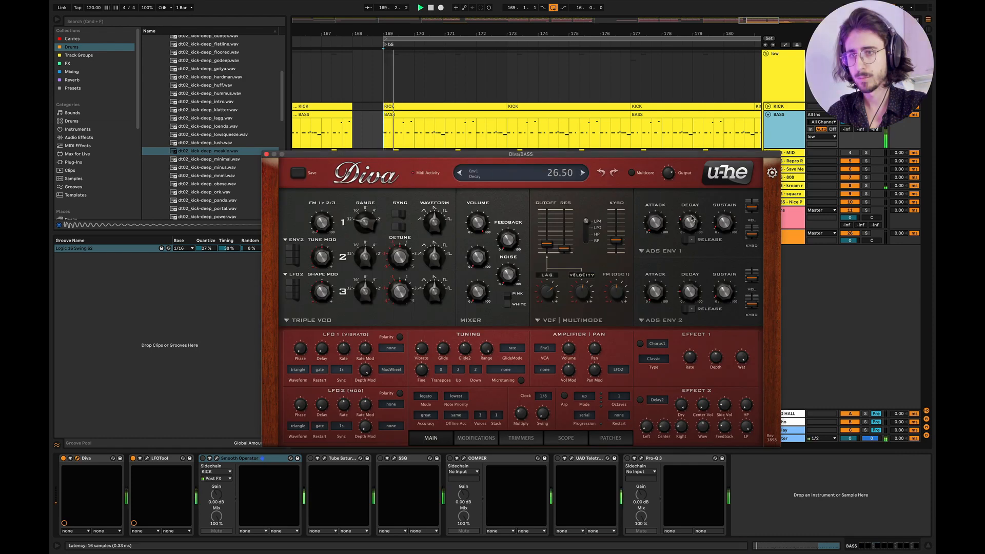
drag(692, 220, 693, 216)
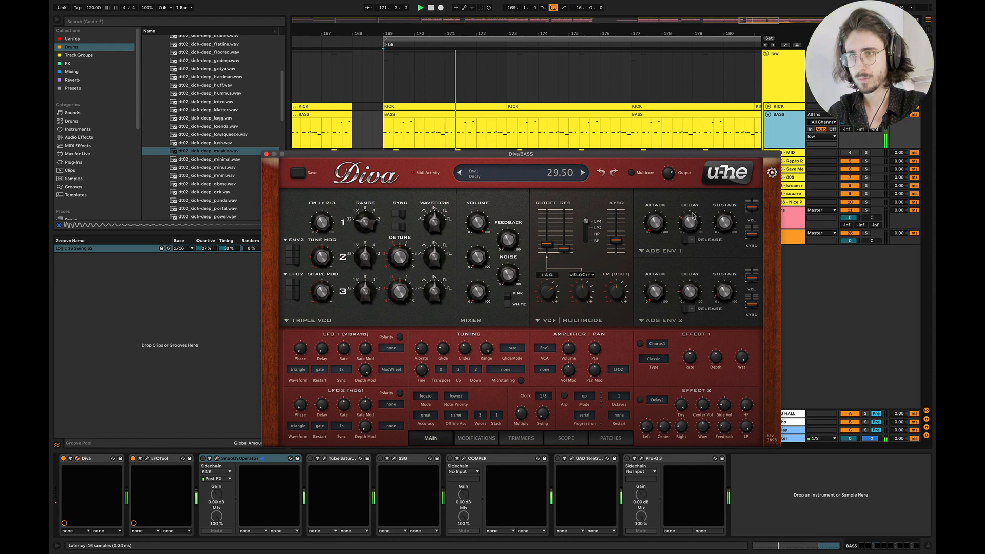
click(265, 154)
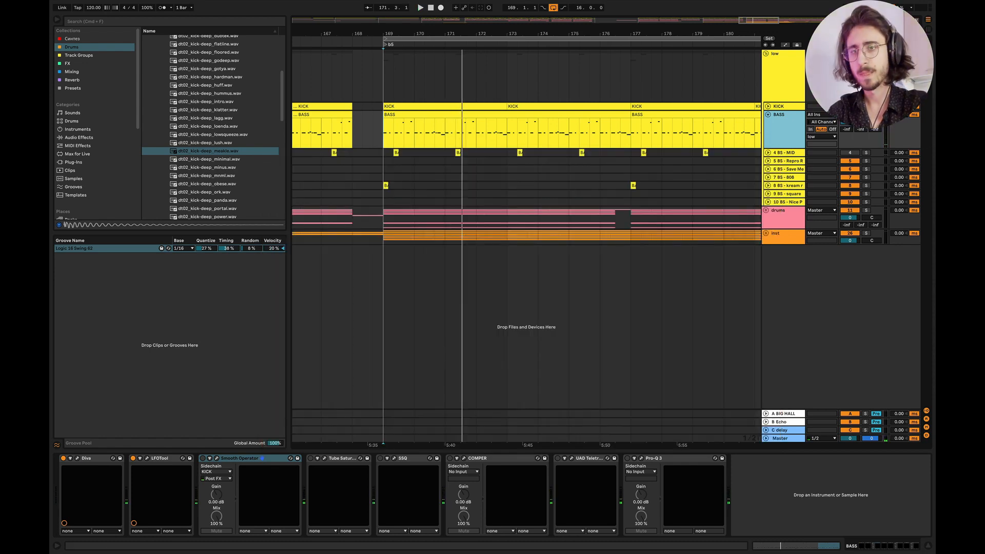
Bypass the Glue Compressor, UAD Pultec and EQ Eight devices on the KICK track
click(776, 107)
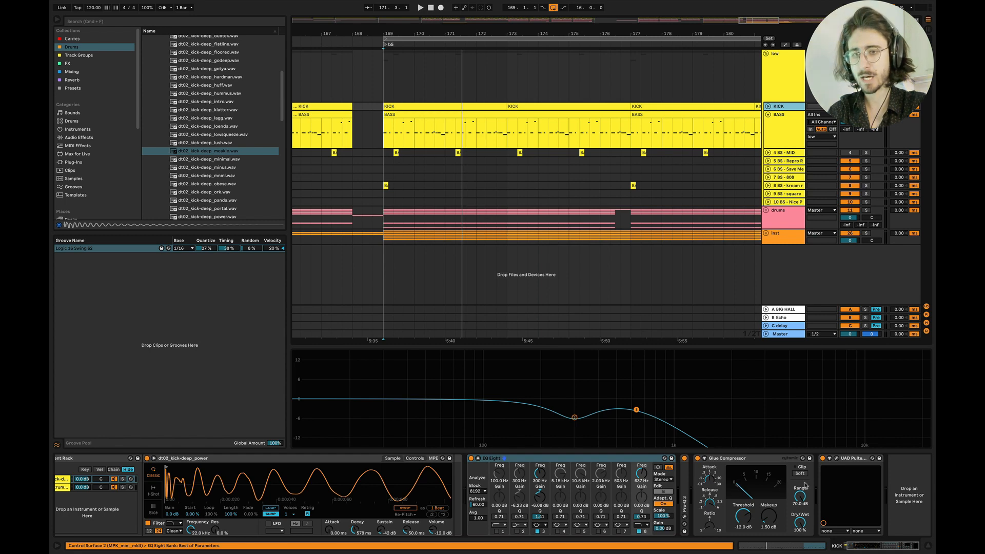
click(775, 464)
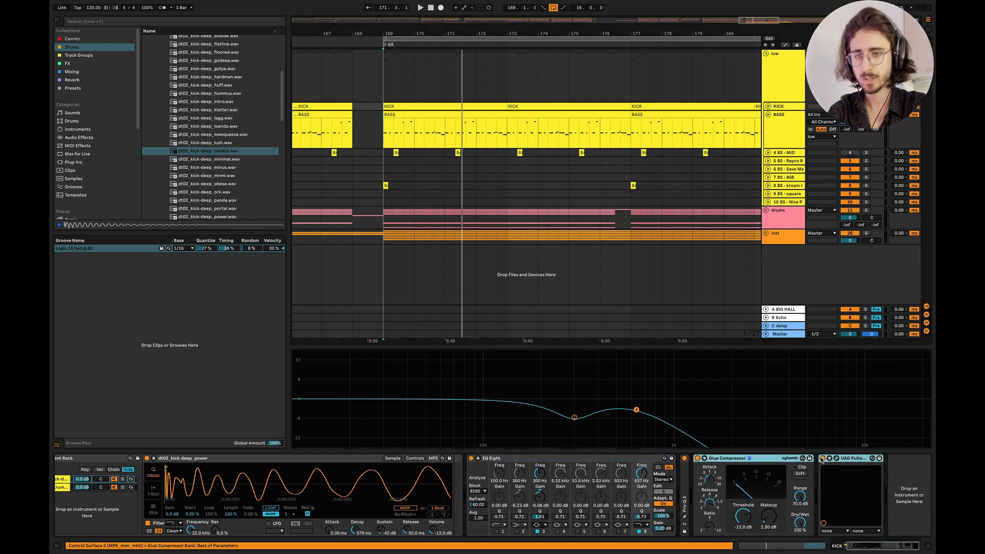
click(822, 458)
click(471, 458)
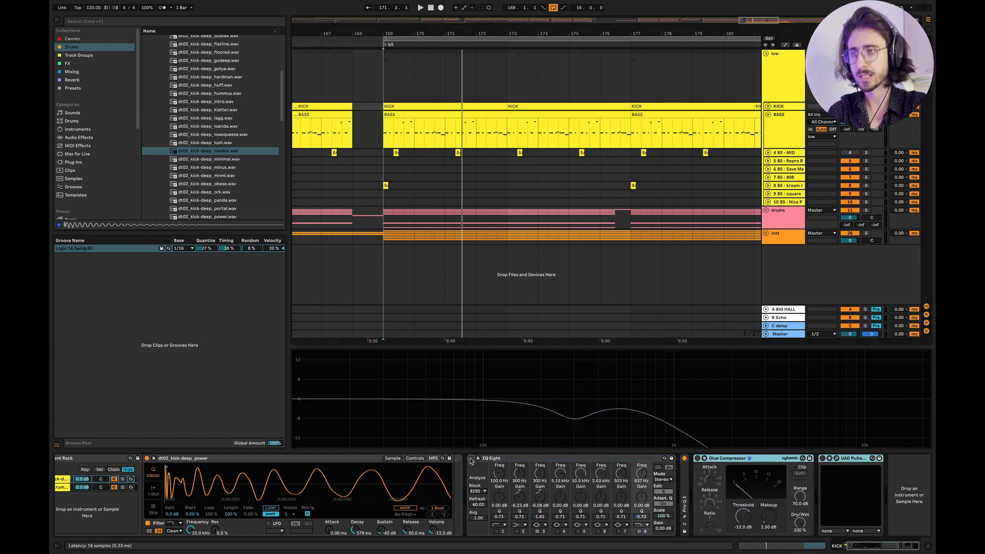
Play the loop with the Session View mixer shown, and turn the kick's EQ Eight on to compare its track level
key(space)
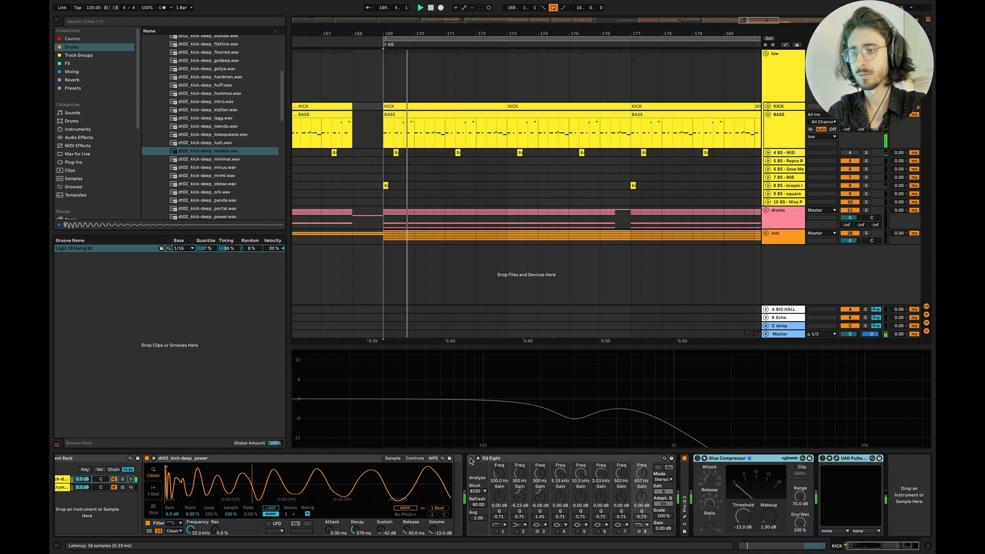
key(Tab)
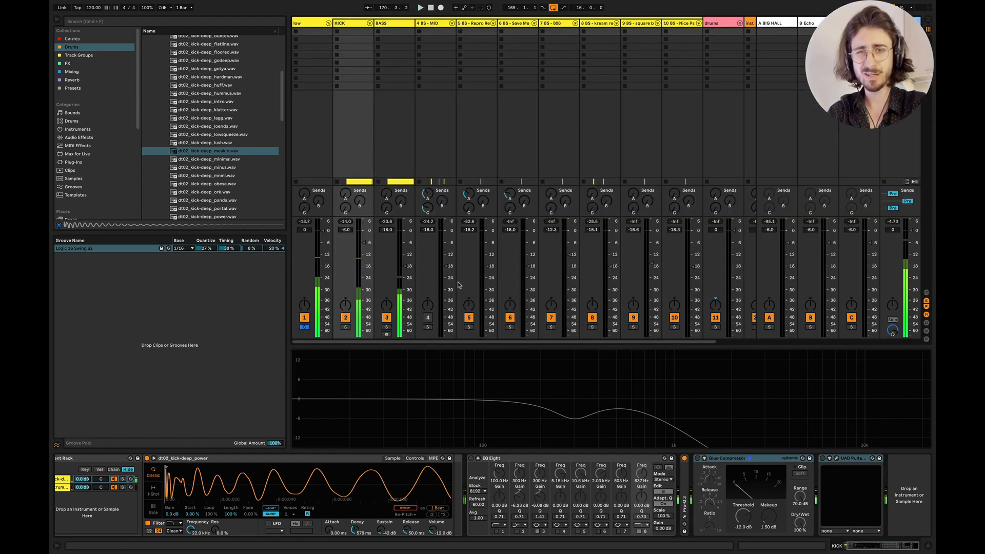
click(471, 458)
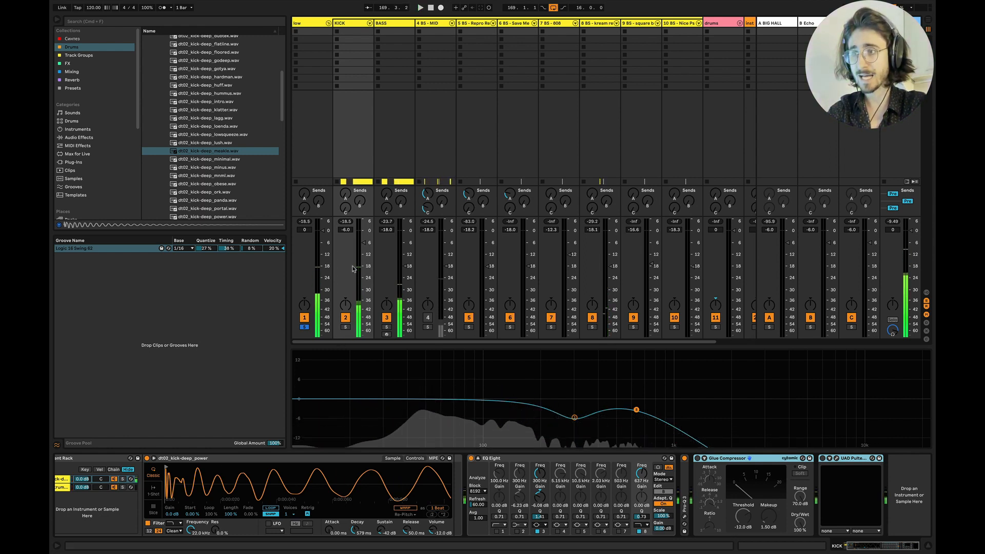
key(space)
key(space)
Bypass and re-enable the kick's EQ Eight, playing the loop in each state to compare the KICK and master meters
click(470, 458)
key(space)
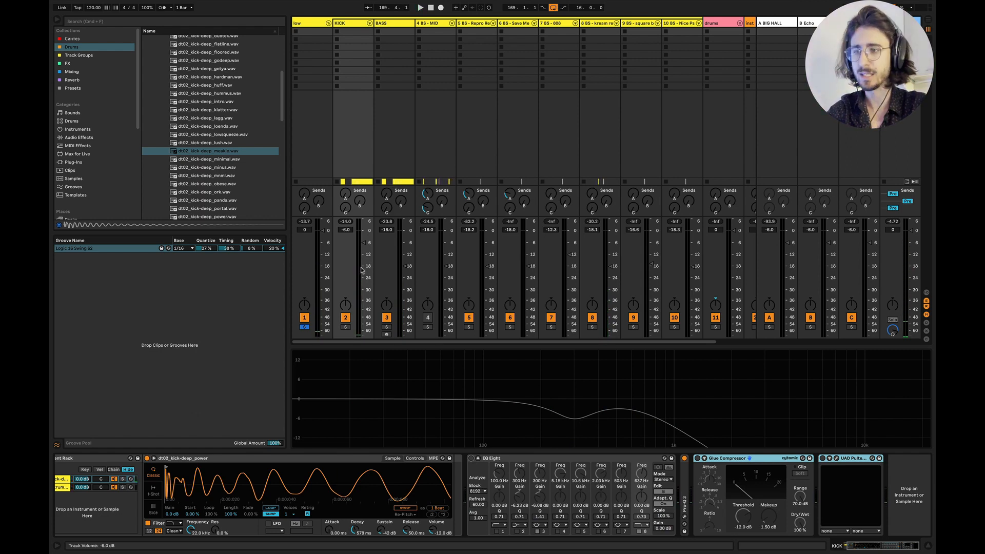
click(471, 458)
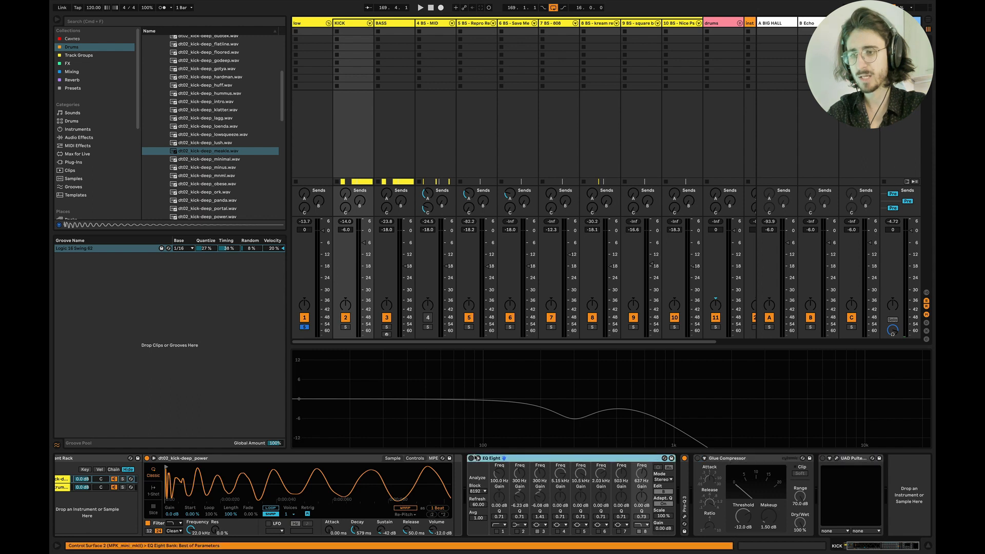
key(space)
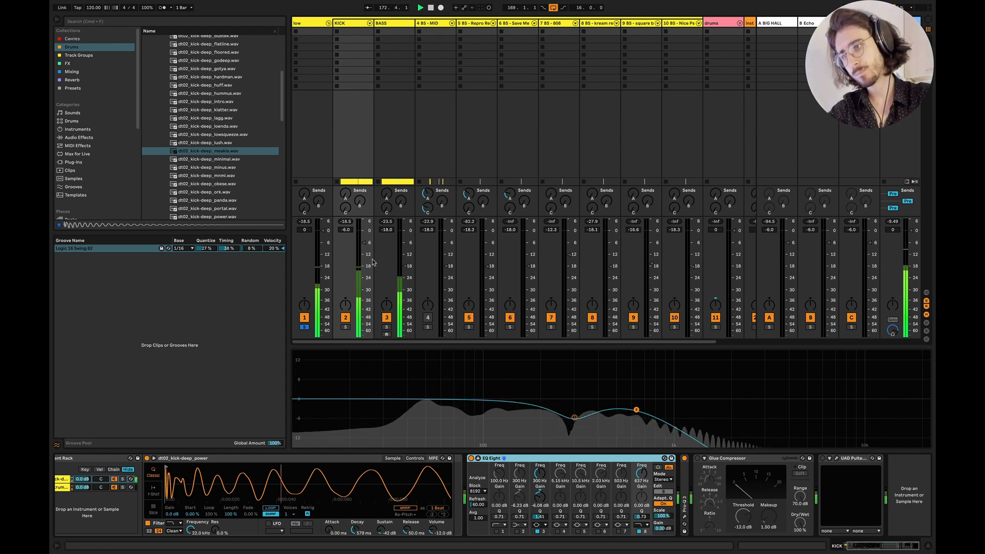
key(space)
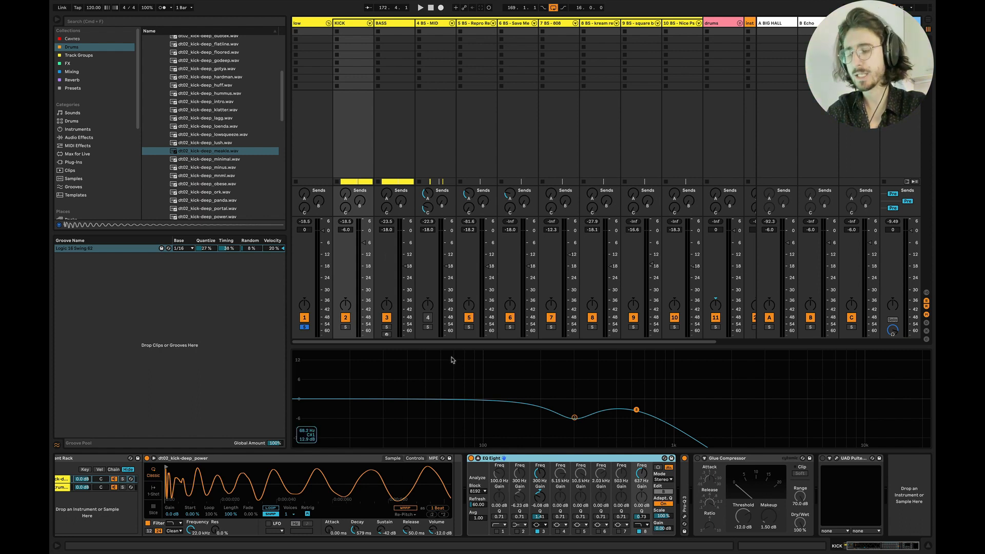
Switch to the Keynote presentation and show the "3.EQ" slide
key(super+Tab)
click(405, 277)
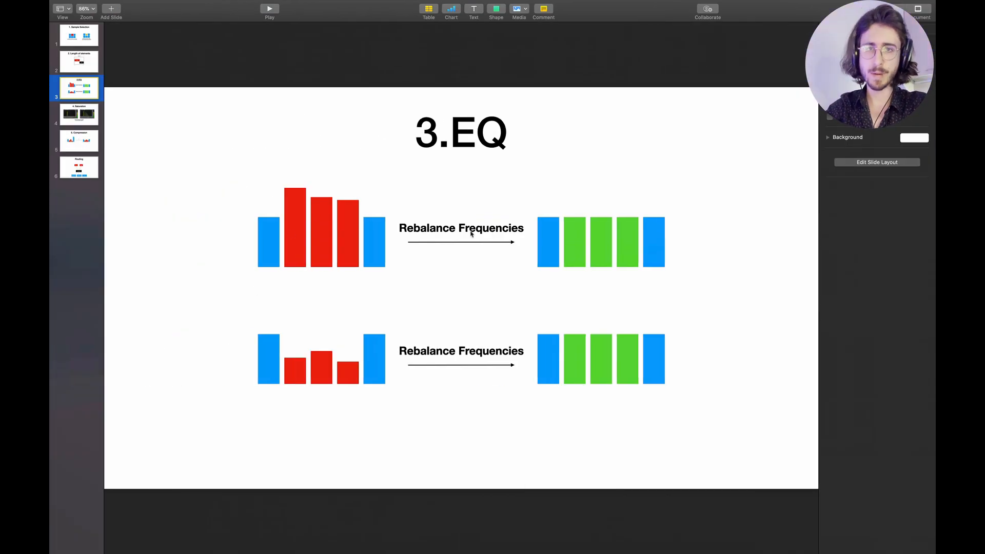
Select the three tall red bars in the upper diagram of the EQ slide to point out the excess frequencies
click(313, 218)
drag(283, 147, 335, 203)
key(super+z)
click(336, 339)
drag(350, 299, 293, 210)
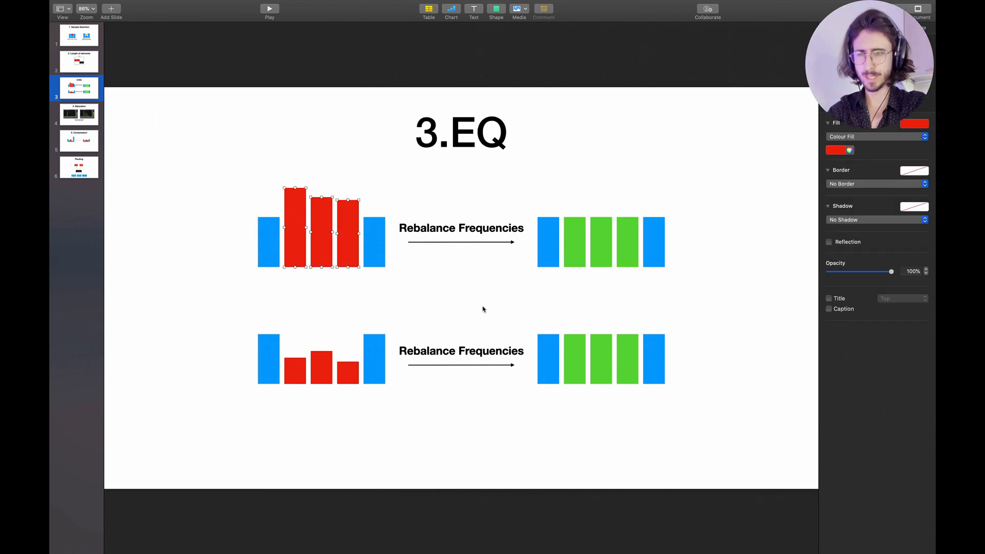
Select the three green bars in the upper diagram, followed by the three short red bars in the lower diagram
drag(645, 300, 574, 234)
click(580, 301)
drag(637, 305, 568, 249)
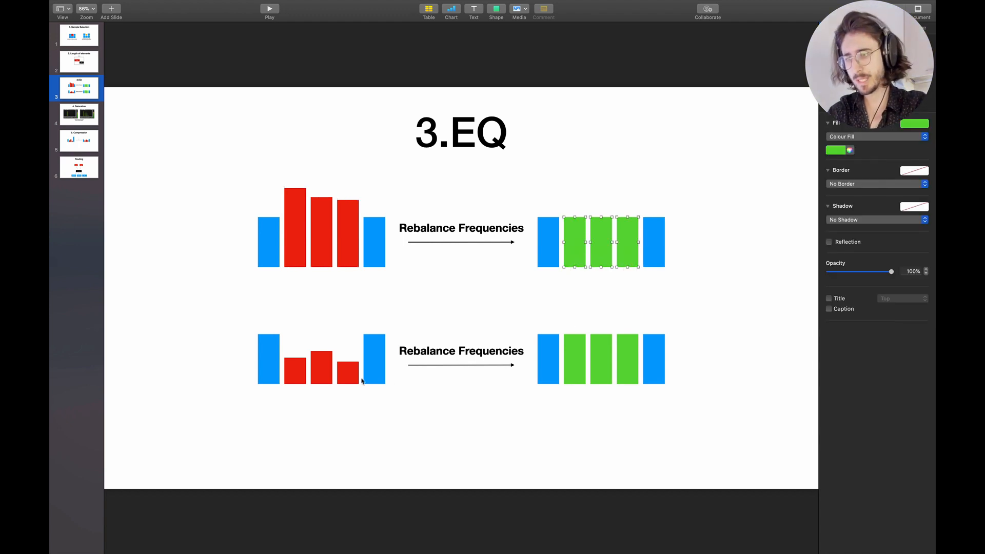
click(317, 414)
drag(296, 400, 352, 359)
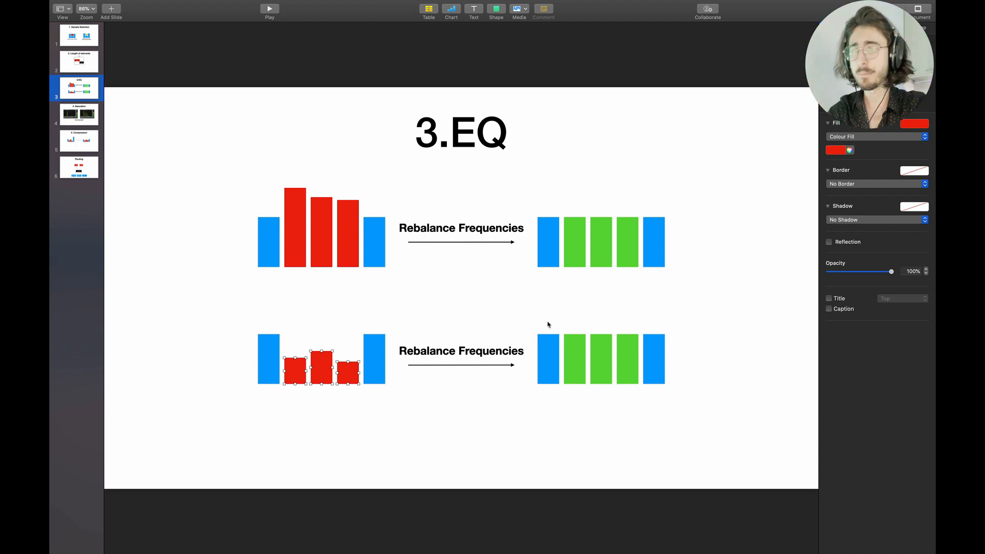
Switch to Ableton Live and show the device chain of the BASS track
key(super+Tab)
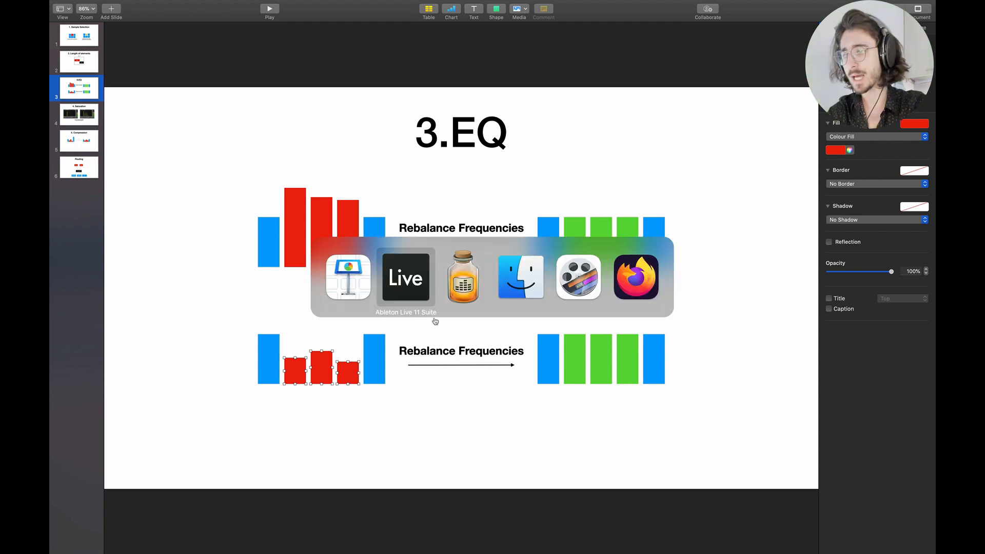
click(411, 286)
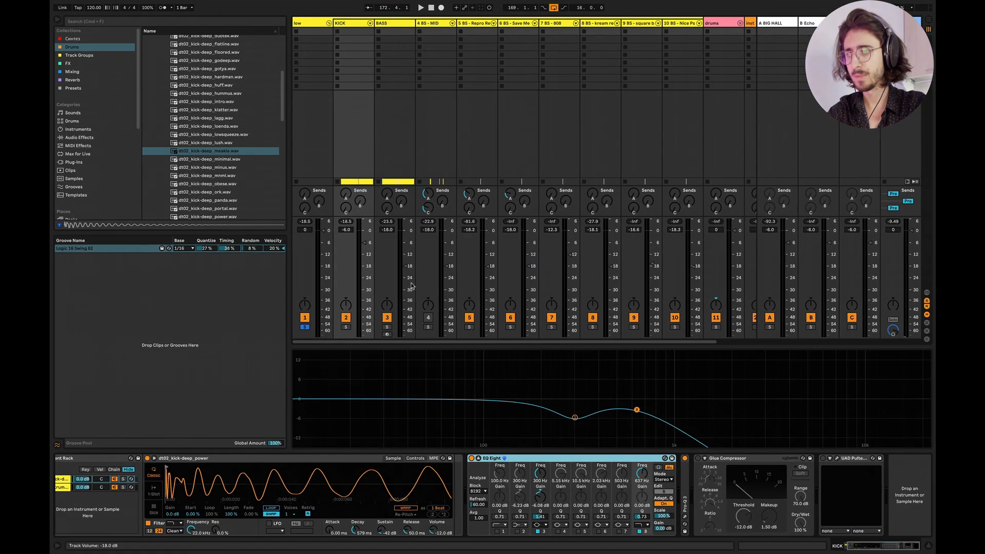
click(394, 23)
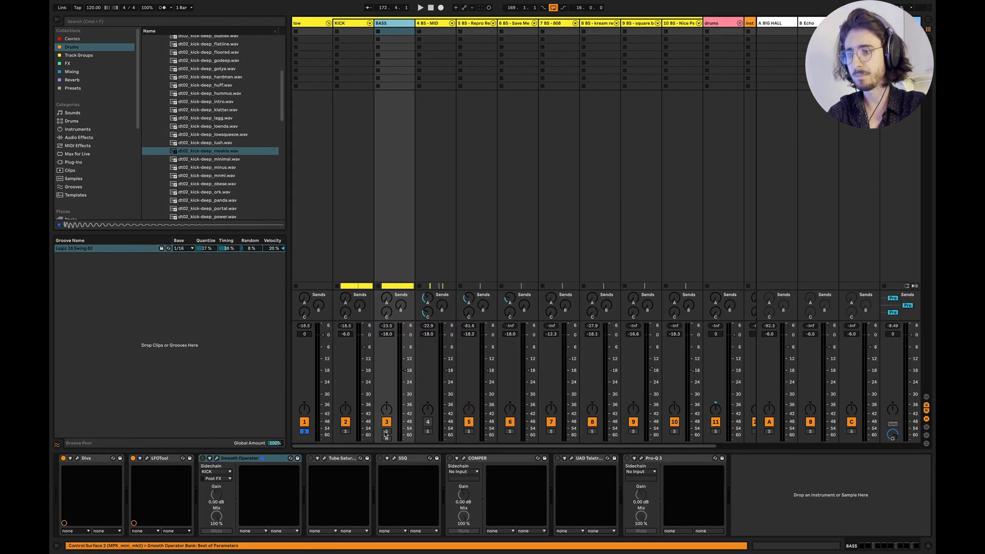
click(836, 523)
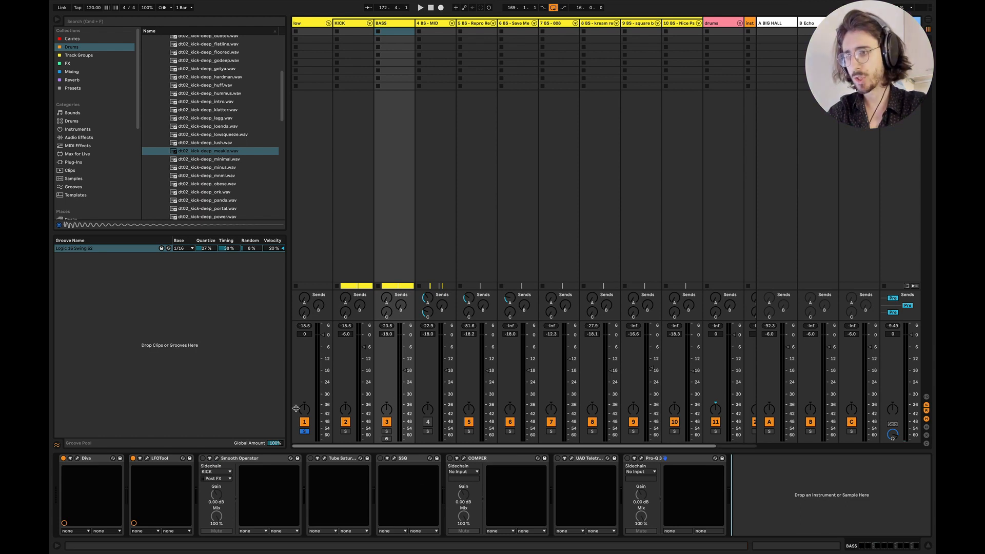
Turn on the SSQ equalizer on the BASS track and open its plug-in window
click(380, 462)
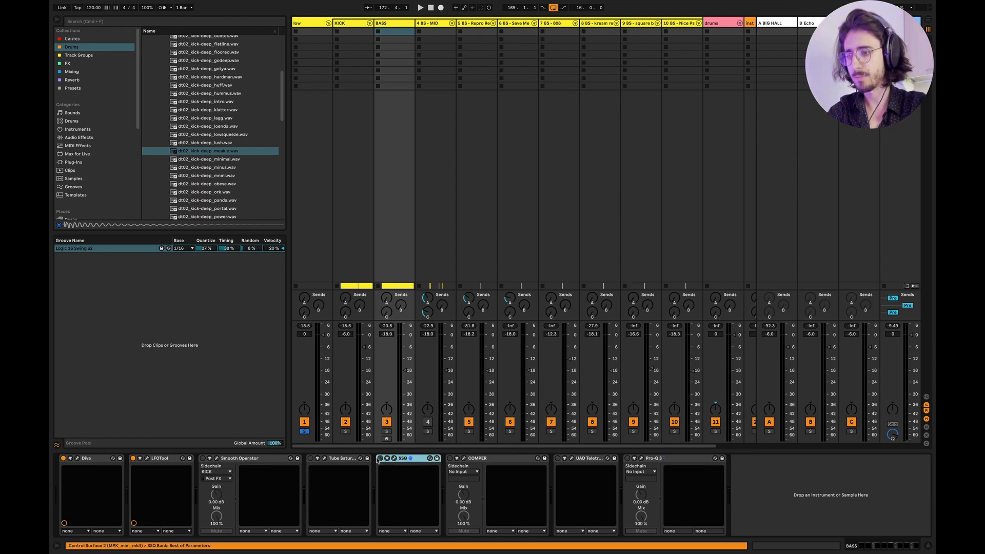
click(380, 458)
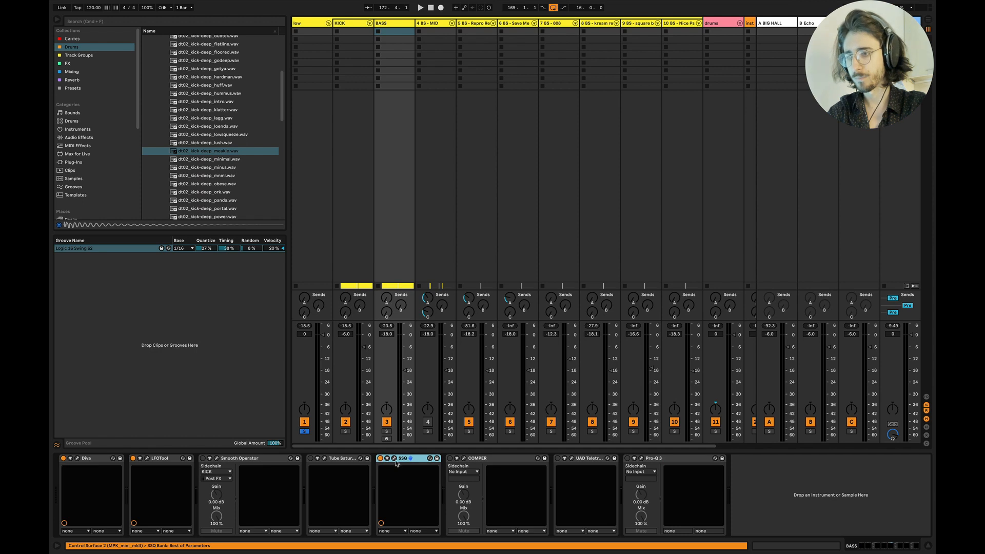
click(394, 459)
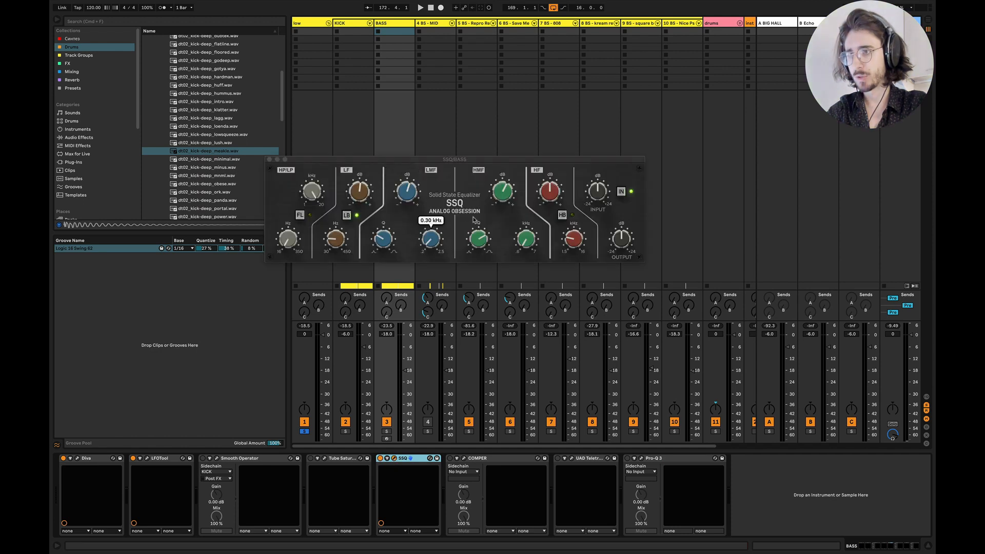
Play the loop and inspect the SSQ's low, low-mid and high-mid gain and frequency settings
drag(418, 203, 453, 190)
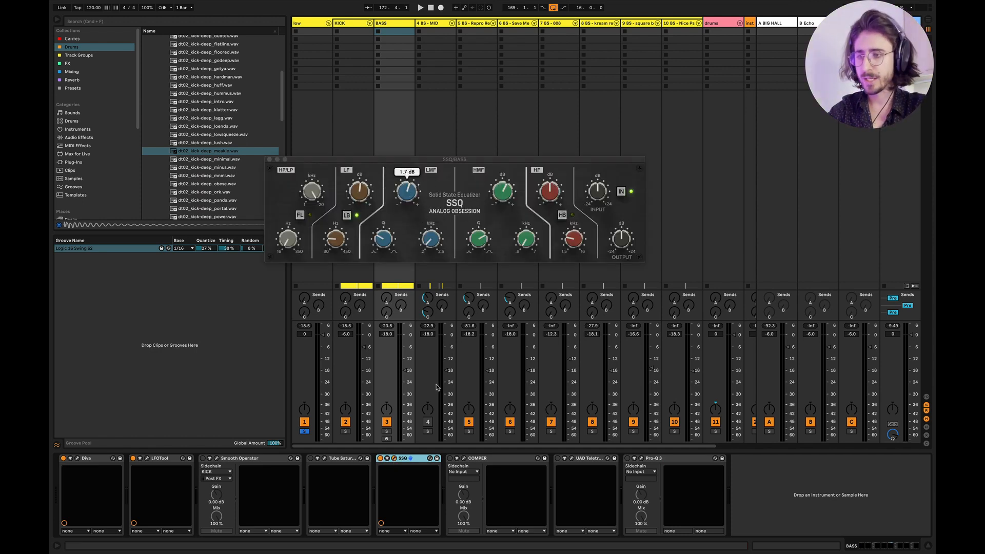
key(space)
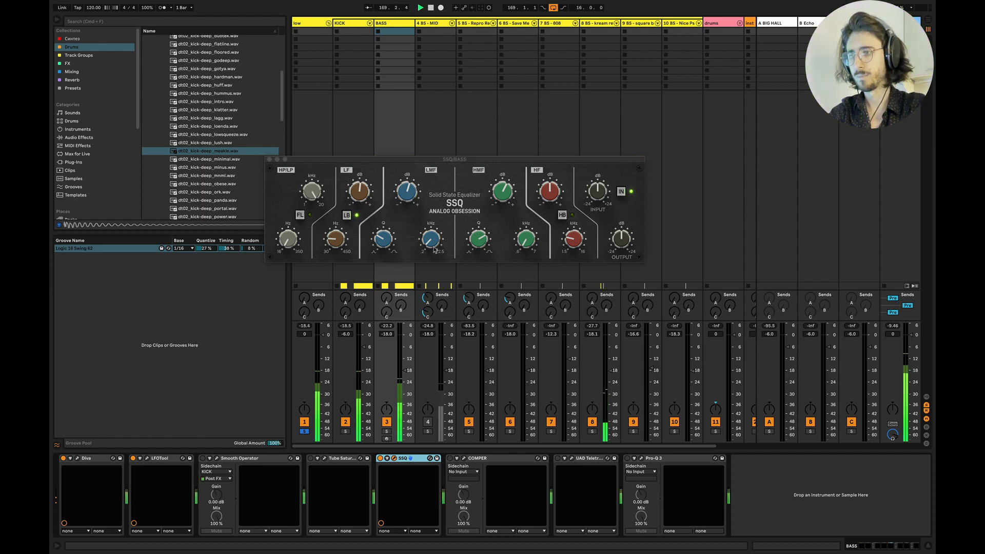
mouse_move(364, 195)
click(337, 244)
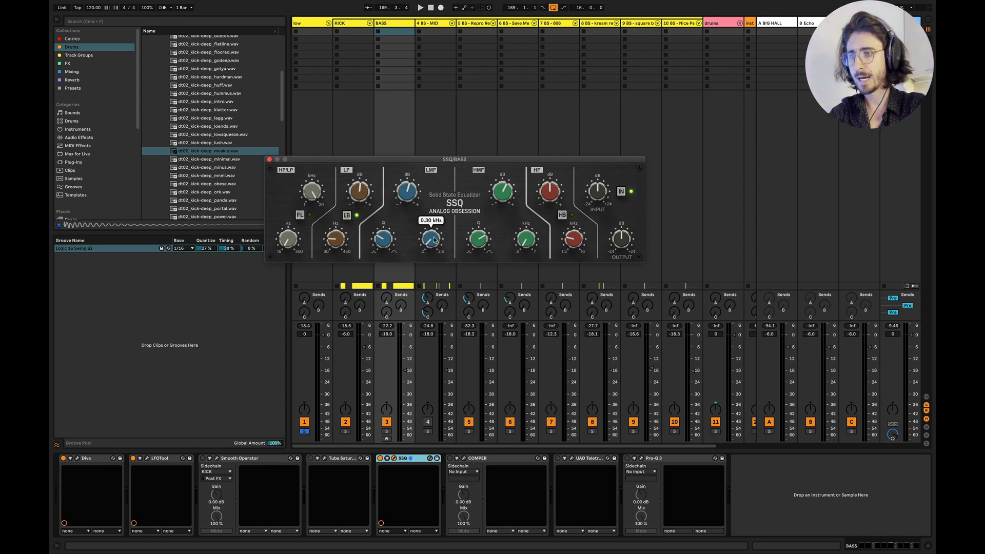
mouse_move(414, 203)
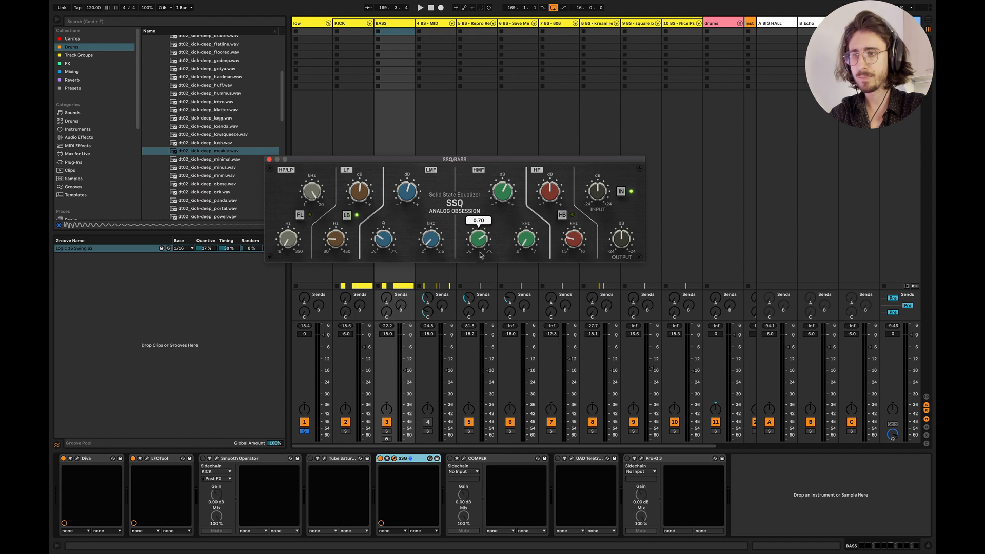
mouse_move(497, 192)
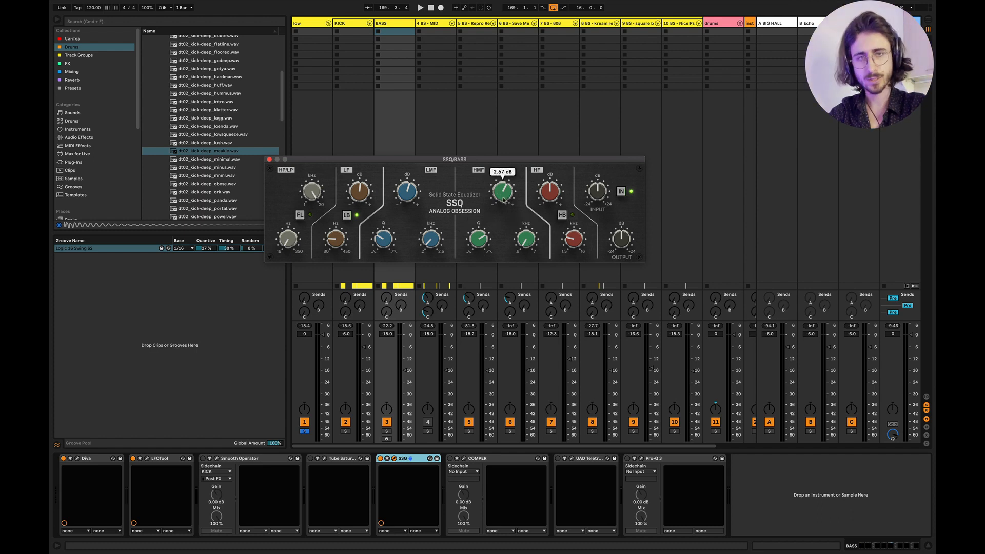
Solo the BASS track during loop playback and bypass the SSQ to compare the bass without EQ
key(space)
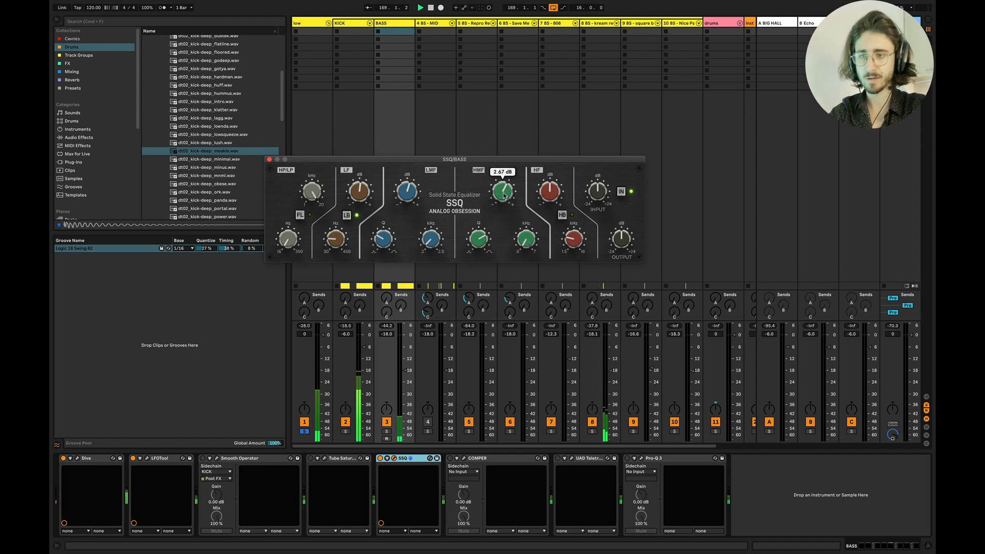
click(388, 432)
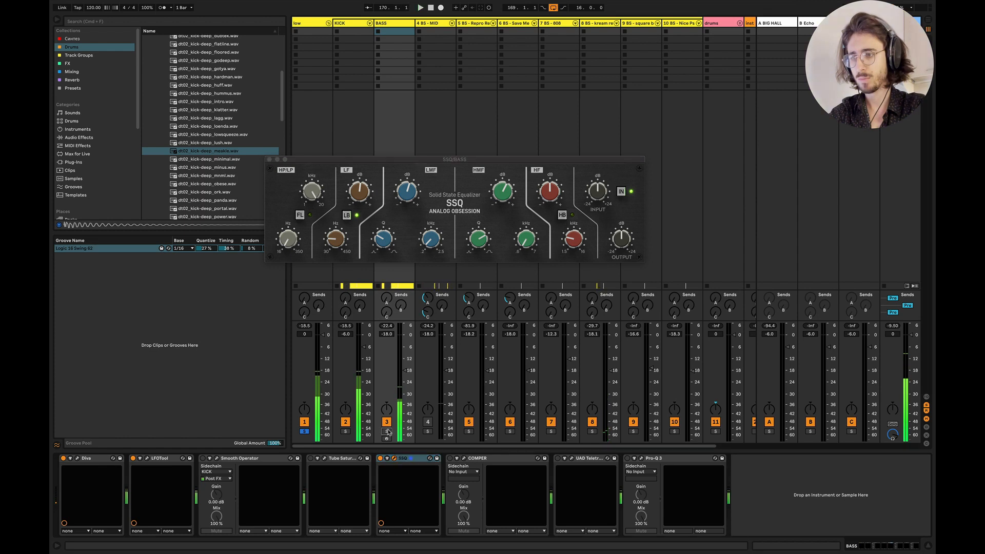
key(space)
key(space)
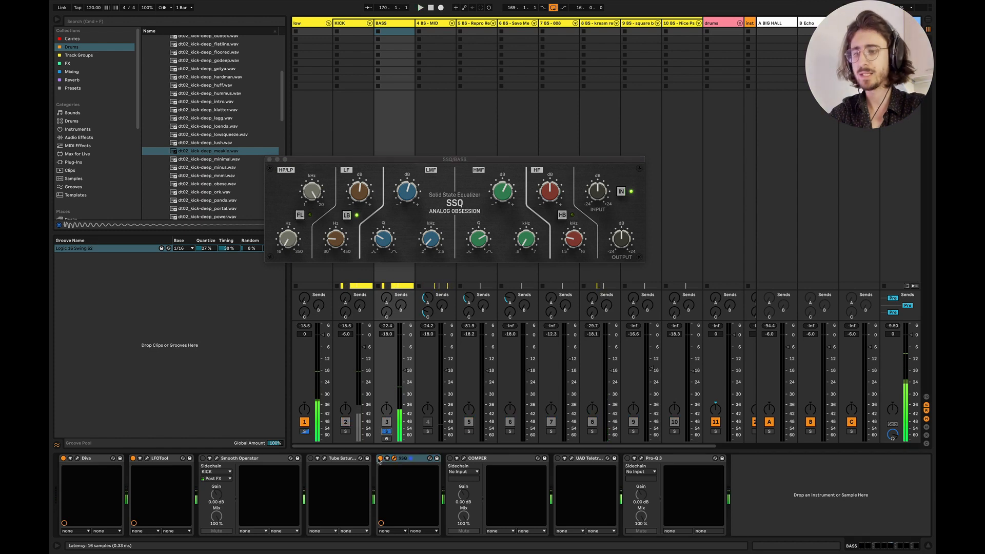
click(380, 460)
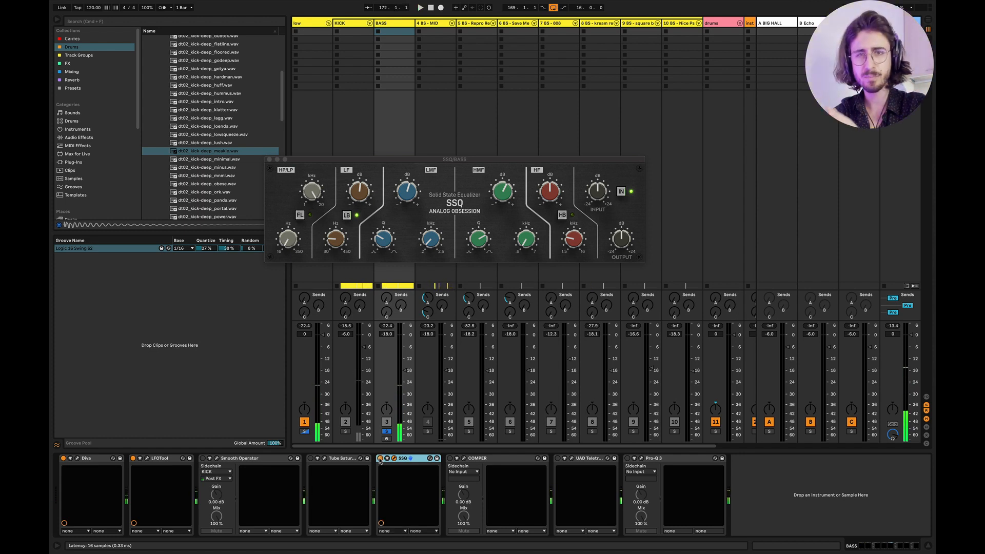
key(space)
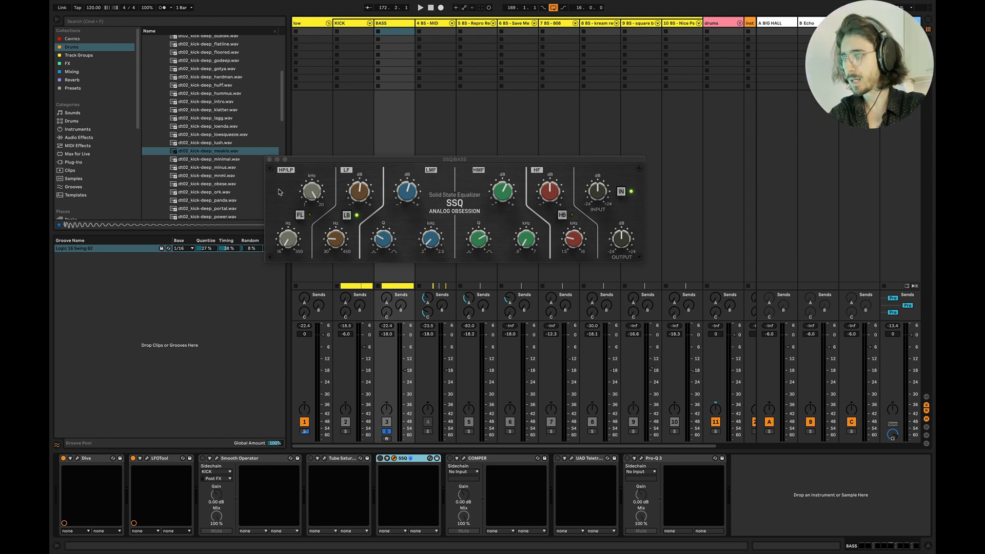
Review the KICK track's EQ Eight curve, and turn the SSQ back on for the BASS track
click(269, 160)
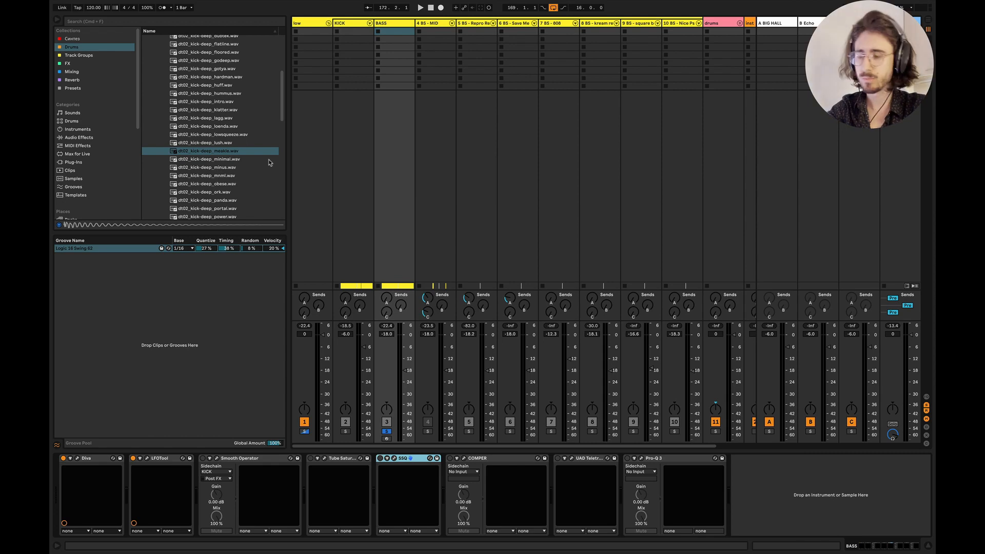
click(346, 22)
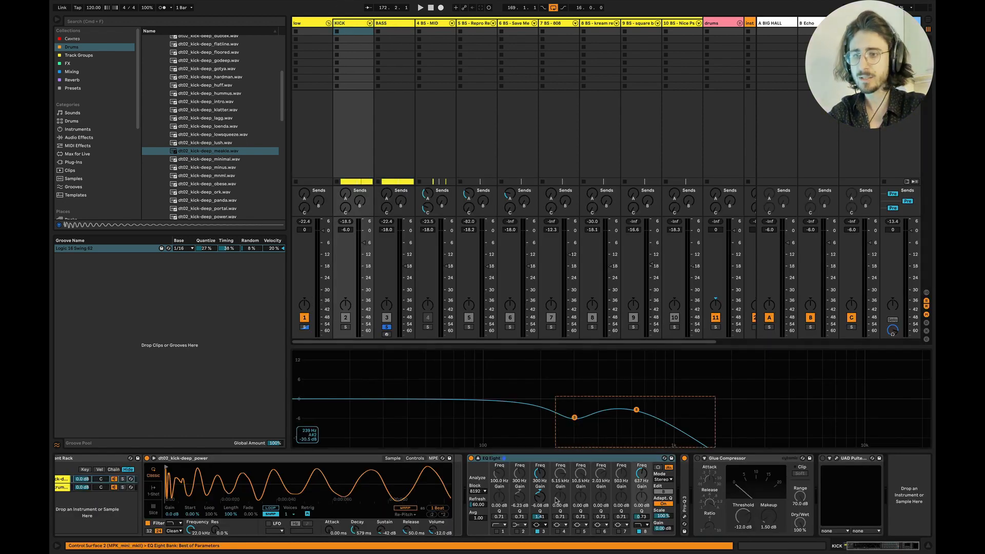
click(399, 24)
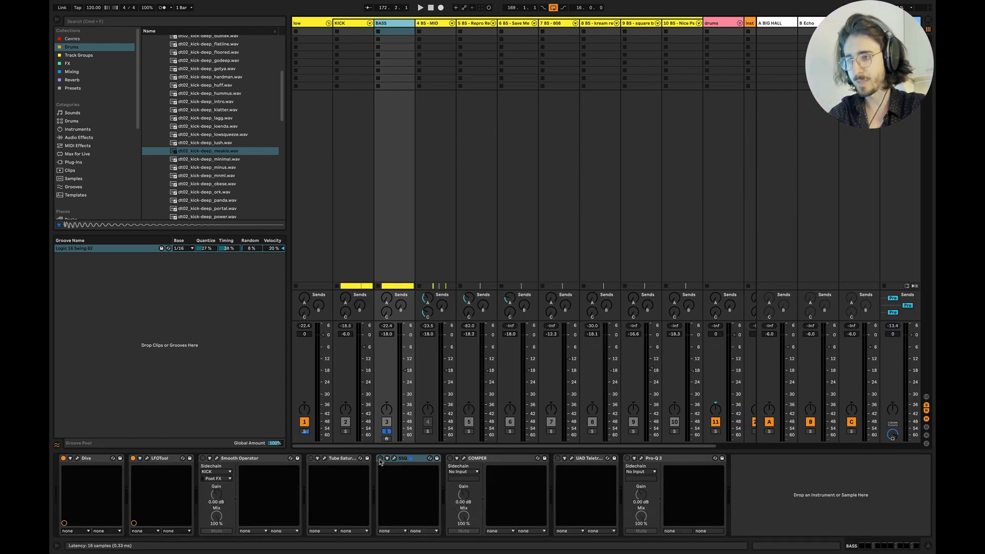
click(381, 459)
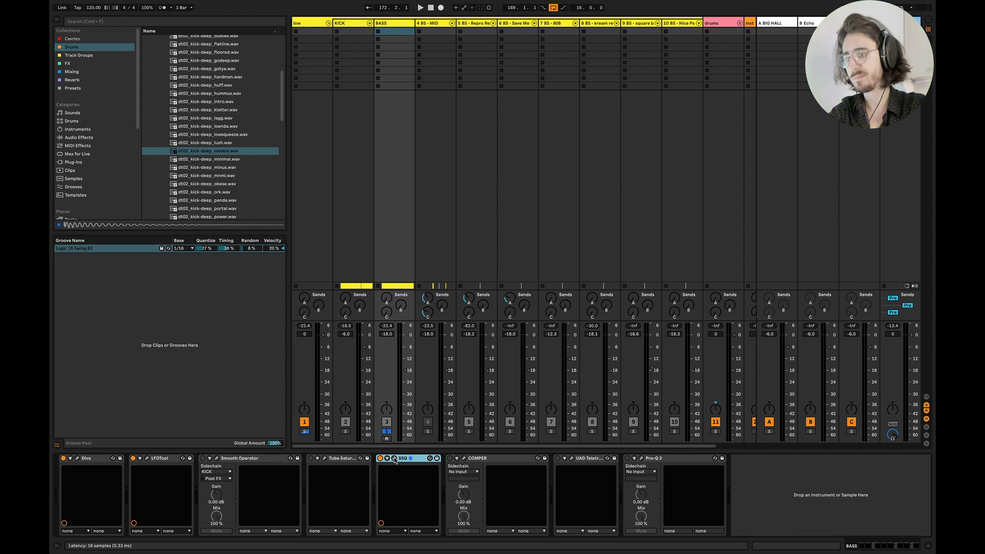
click(810, 497)
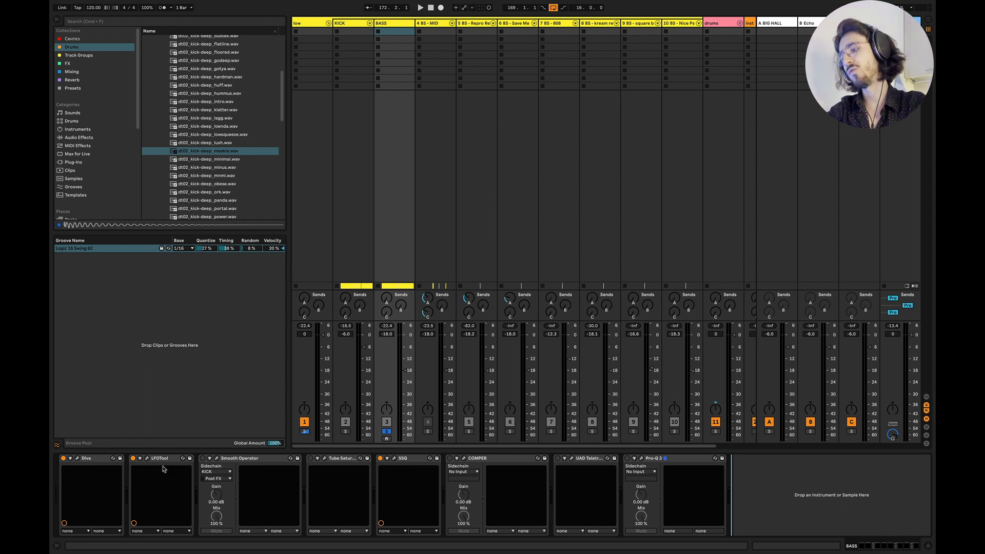
Open LFOTool on the BASS track and bend the upper part of its volume curve slightly upward
click(147, 460)
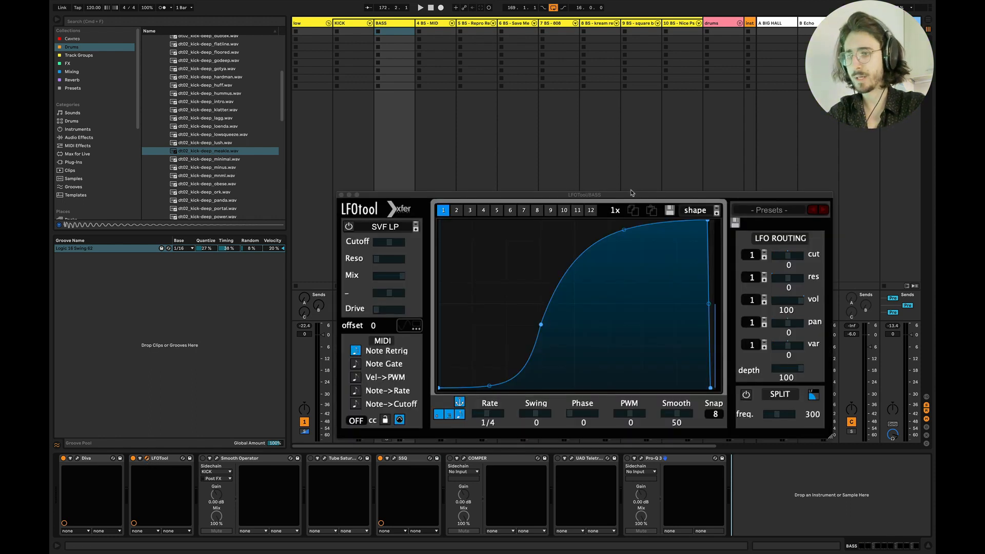
drag(526, 121, 512, 99)
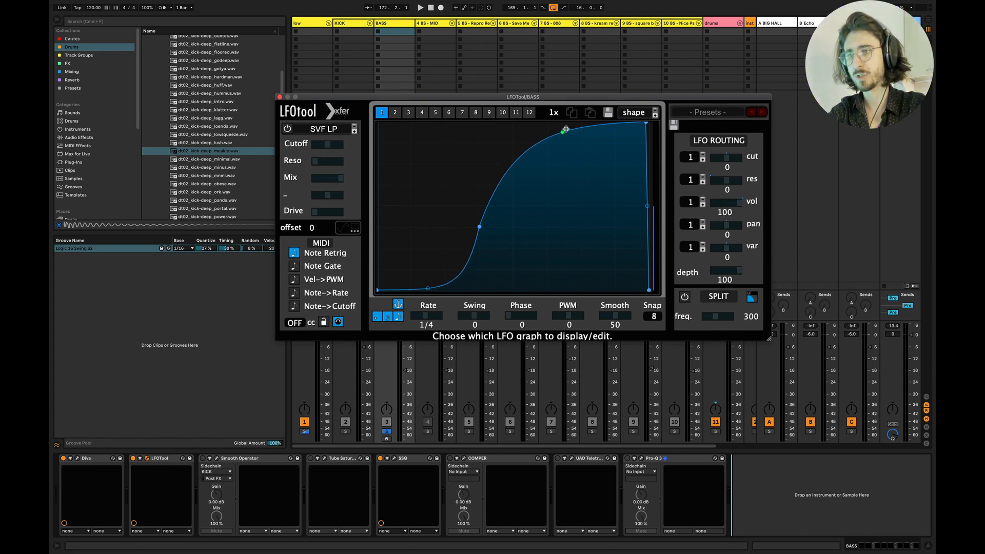
drag(563, 132, 565, 122)
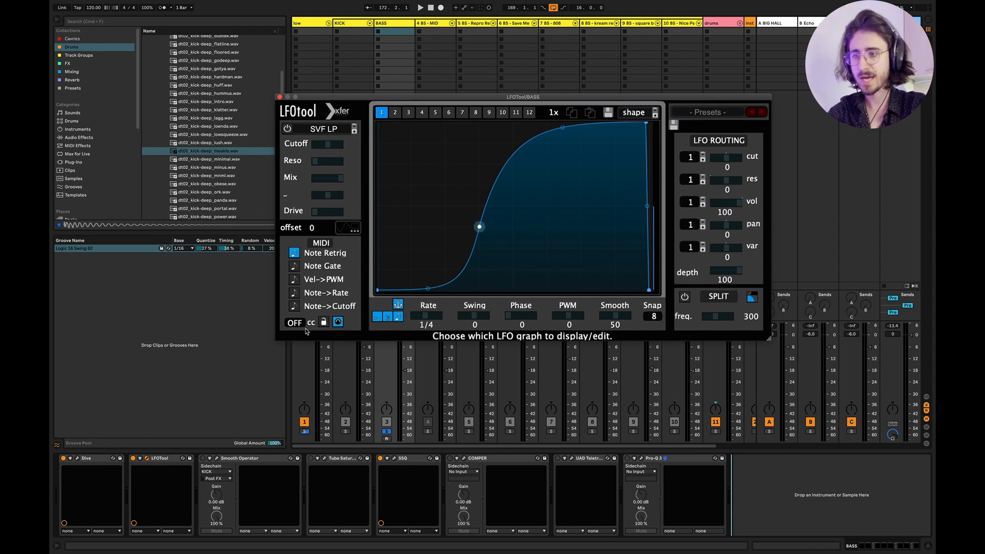
Solo KICK alongside BASS and play the loop with LFOTool bypassed, finishing with LFOTool re-enabled
click(133, 458)
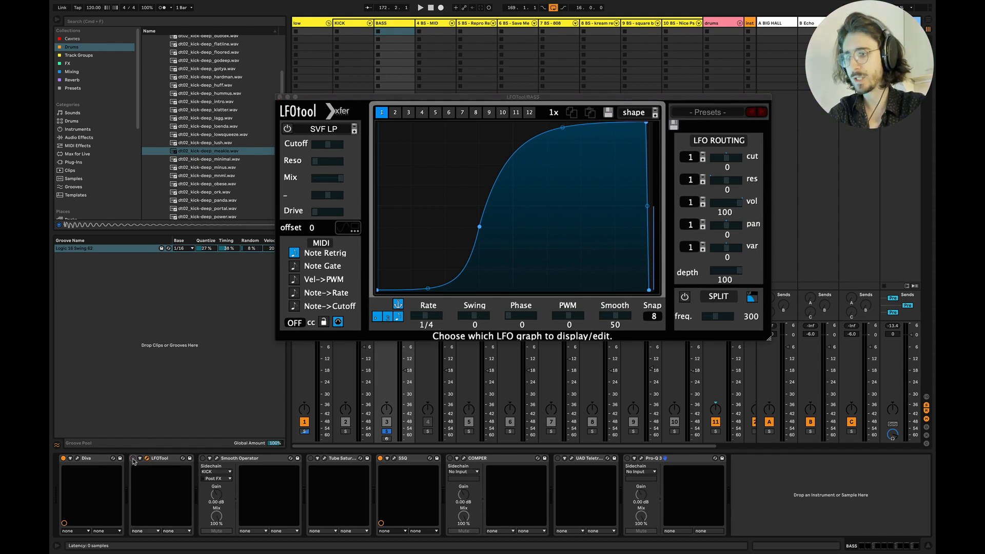
key(space)
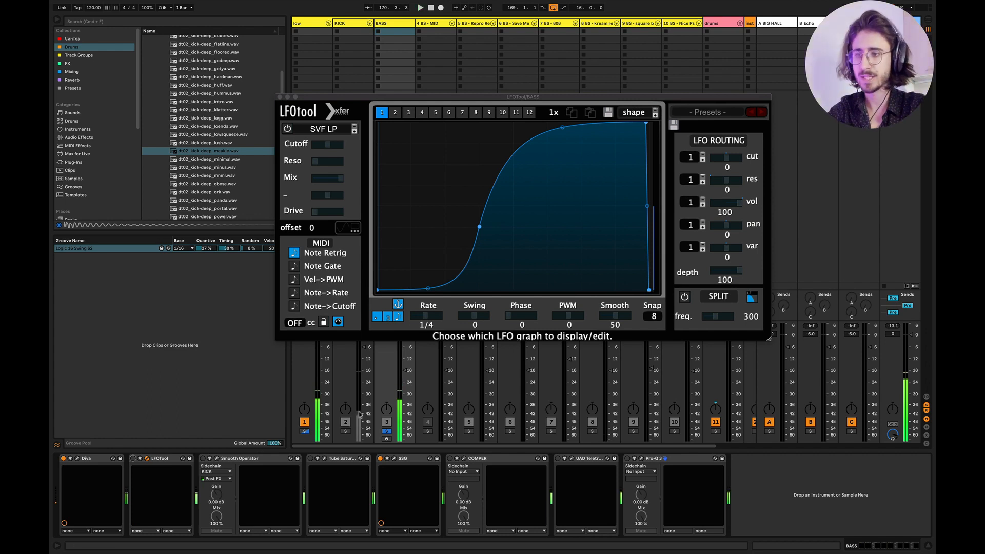
click(346, 431)
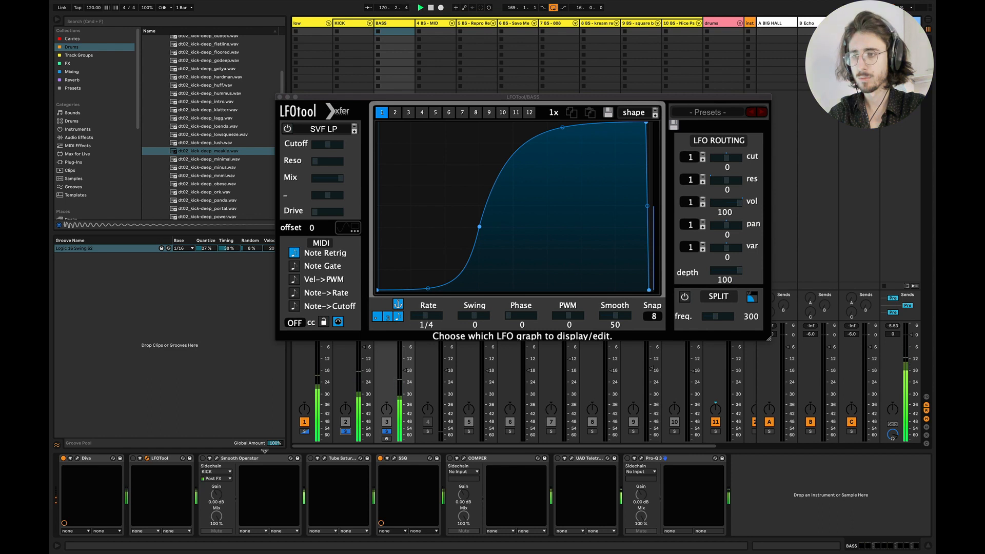
click(134, 458)
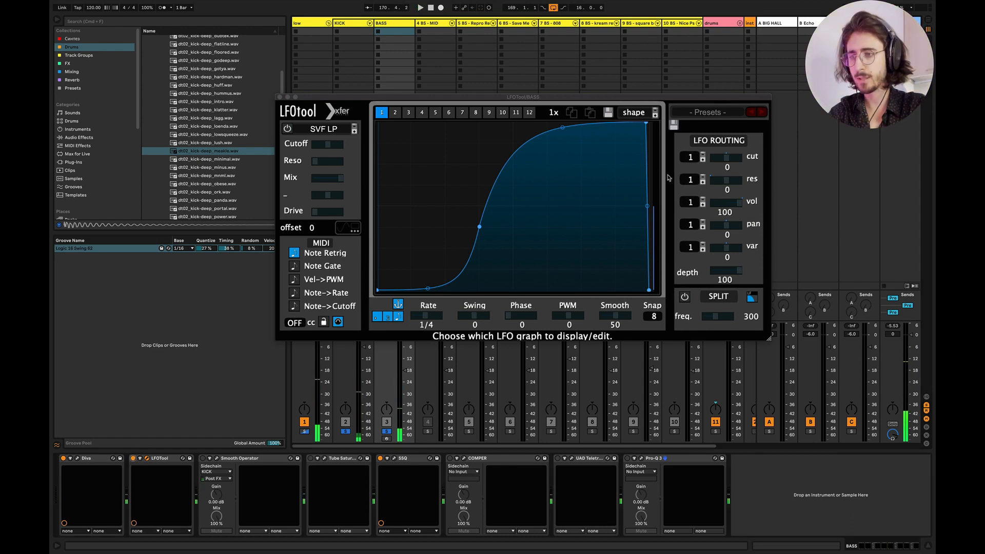
Play the loop with LFOTool active, switching its 300 Hz frequency split on and back off
key(space)
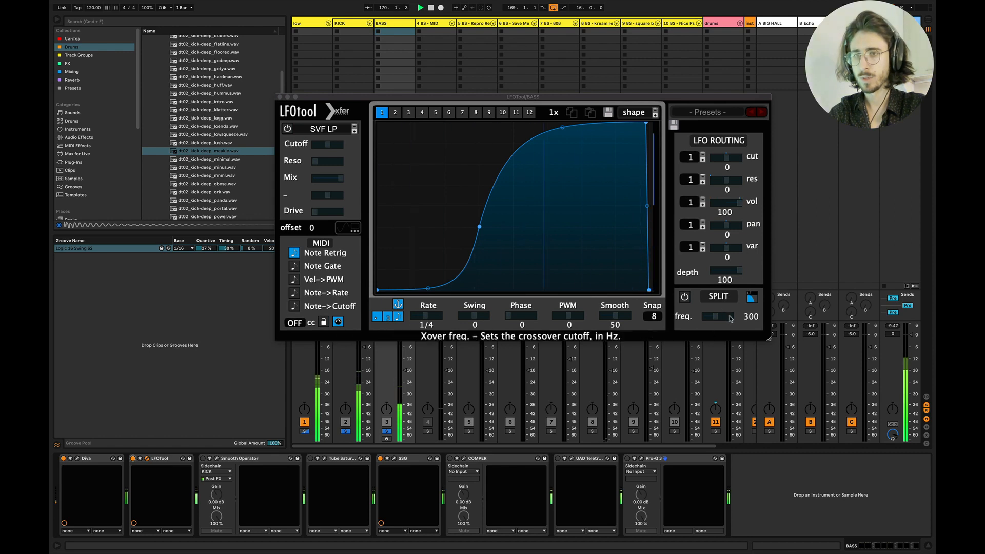
click(684, 296)
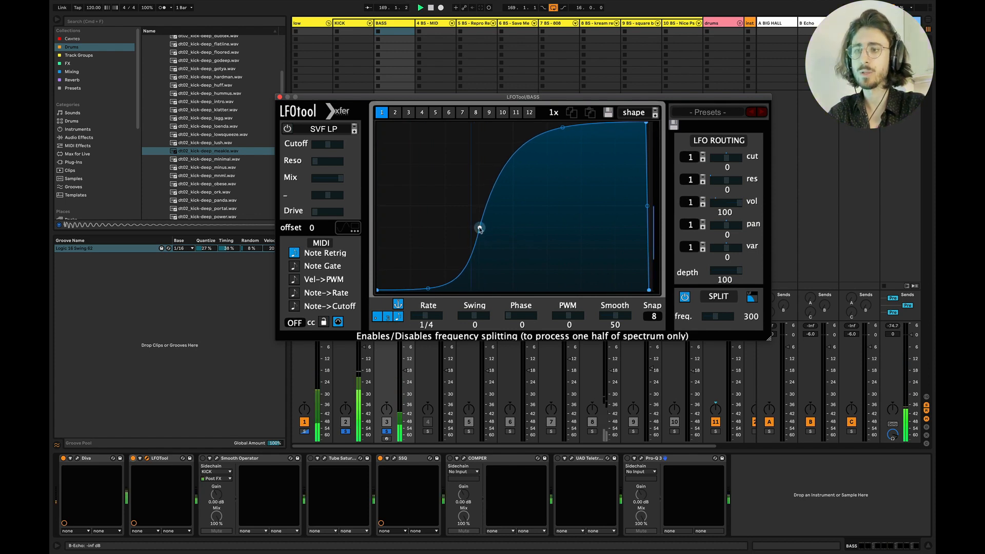
click(685, 296)
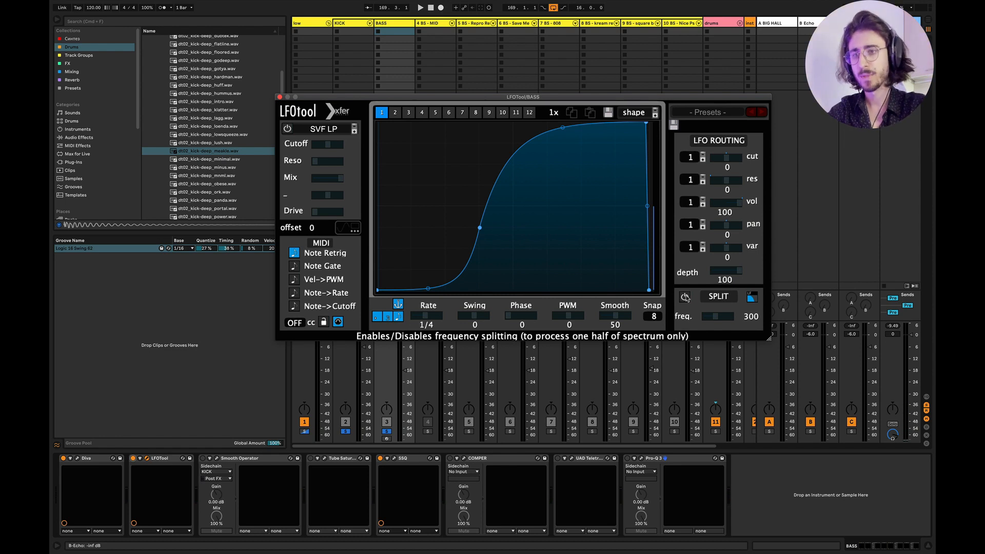
Close LFOTool, turn on Smooth Operator on the BASS track and review its spectral curve
click(279, 97)
click(203, 458)
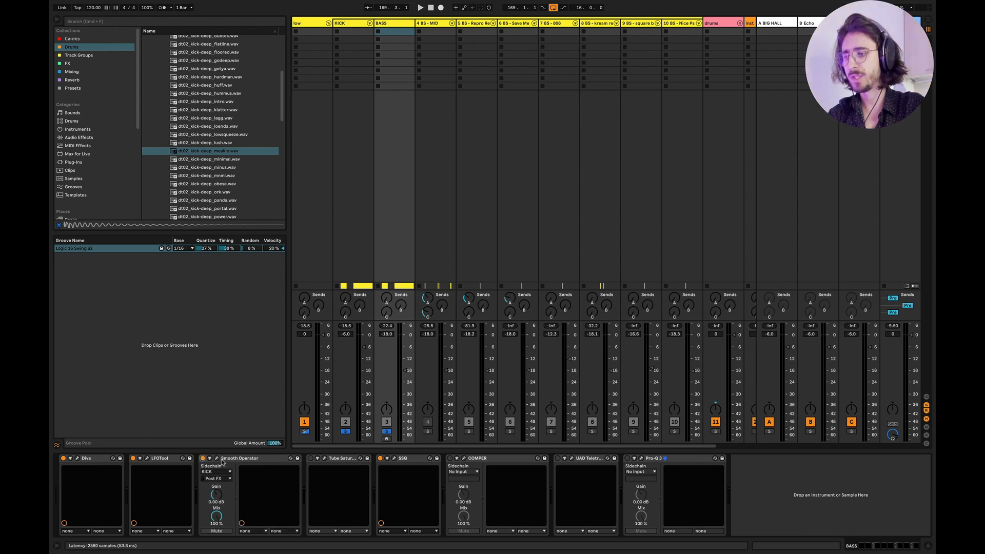
click(216, 458)
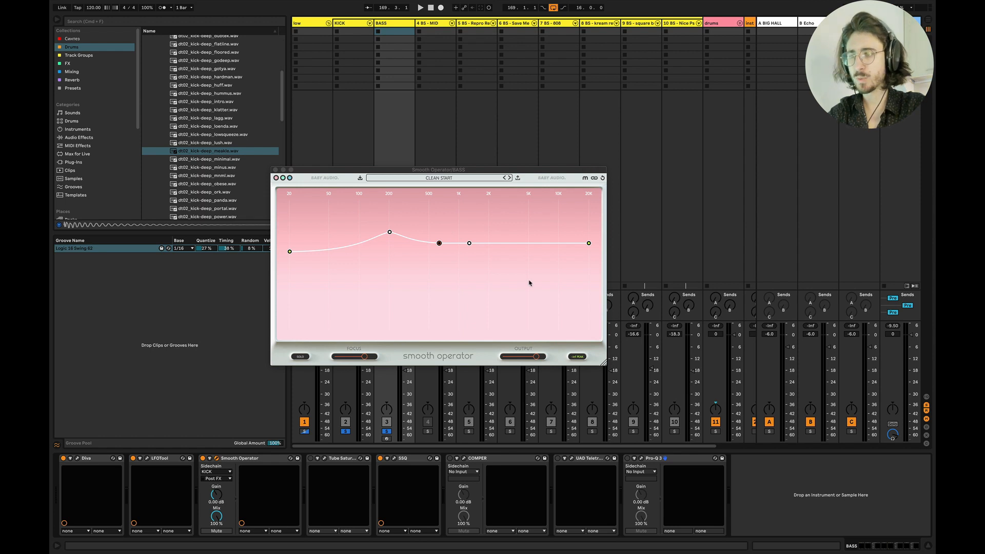
click(276, 177)
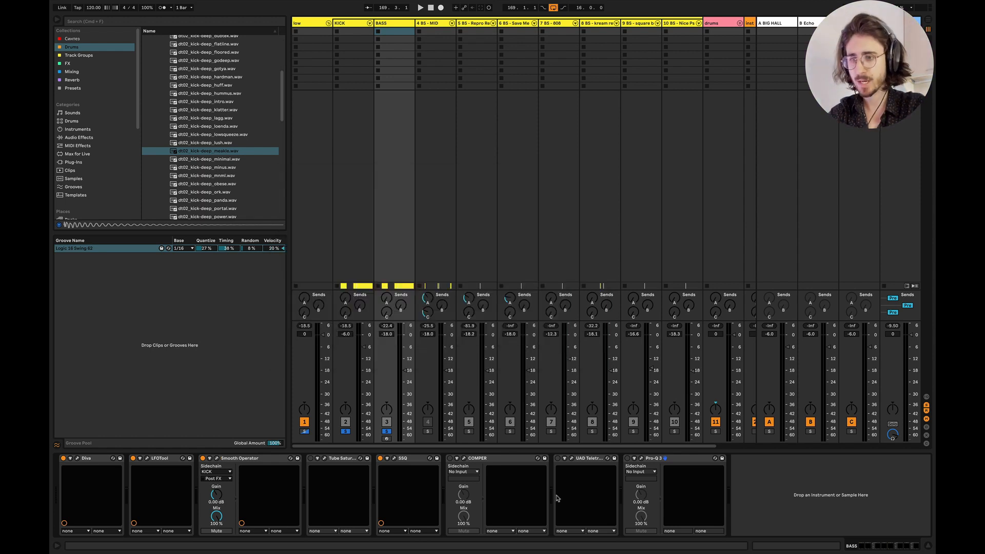
Turn on Pro-Q 3 on the BASS track and play the loop with the Pro-Q 3/KICK spectrum overlaid in its analyzer
click(641, 458)
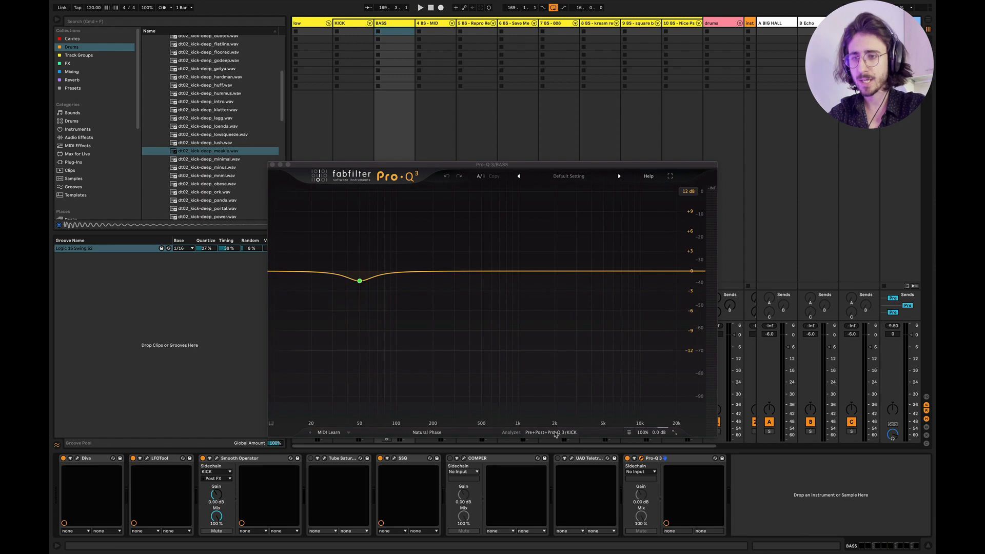
click(534, 433)
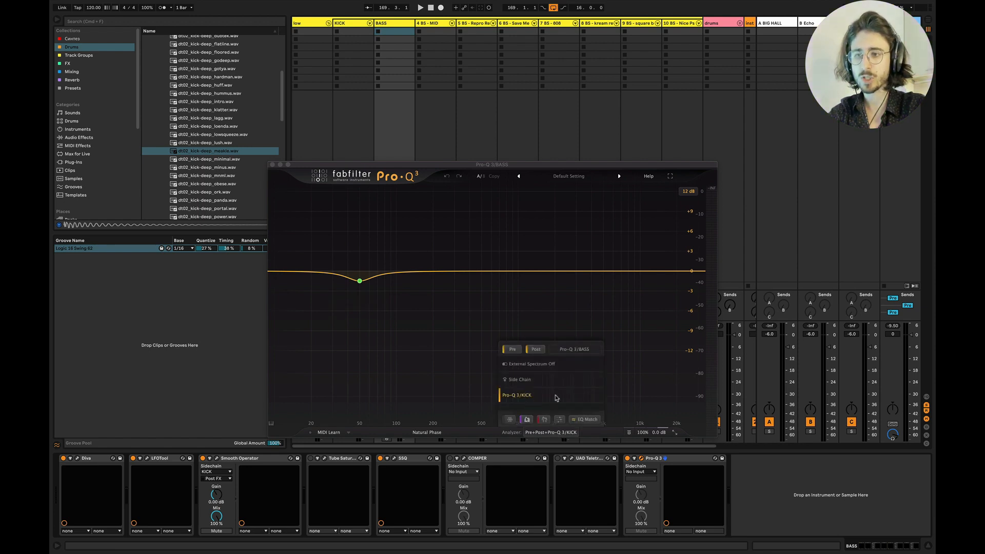
mouse_move(559, 394)
key(space)
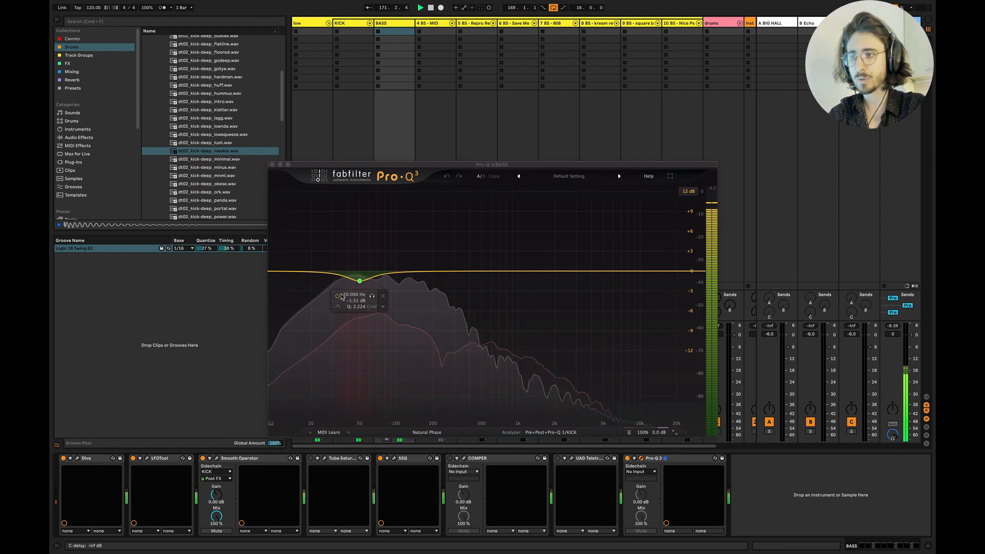
click(272, 164)
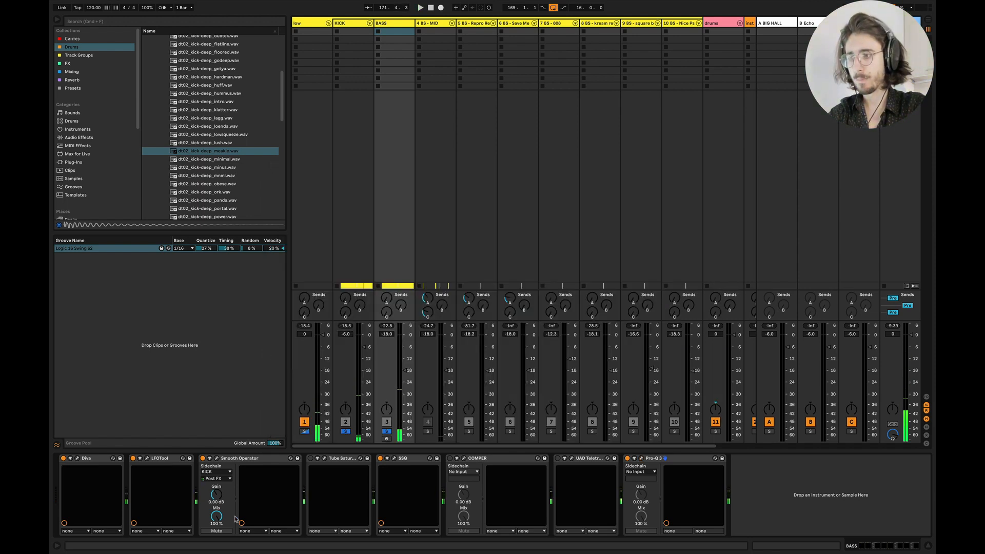
Review the BASS track's LFOTool and Smooth Operator curves and the 50 Hz dip in Pro-Q 3, and close their windows
click(149, 459)
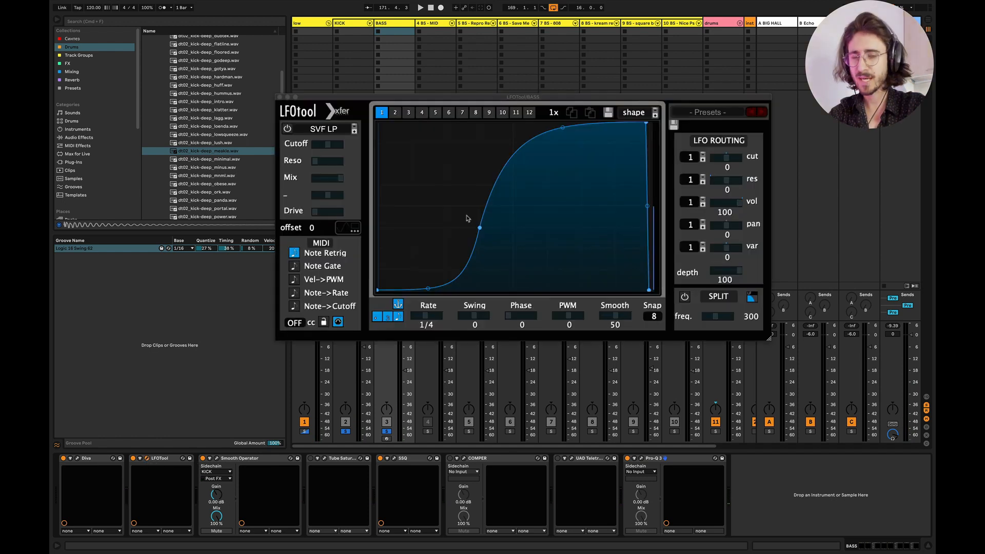
click(279, 98)
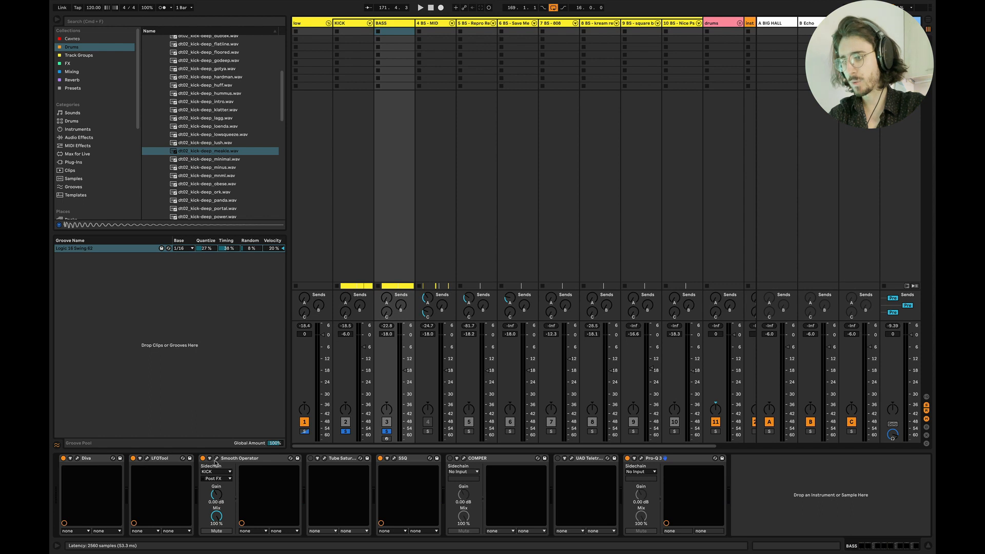
click(217, 459)
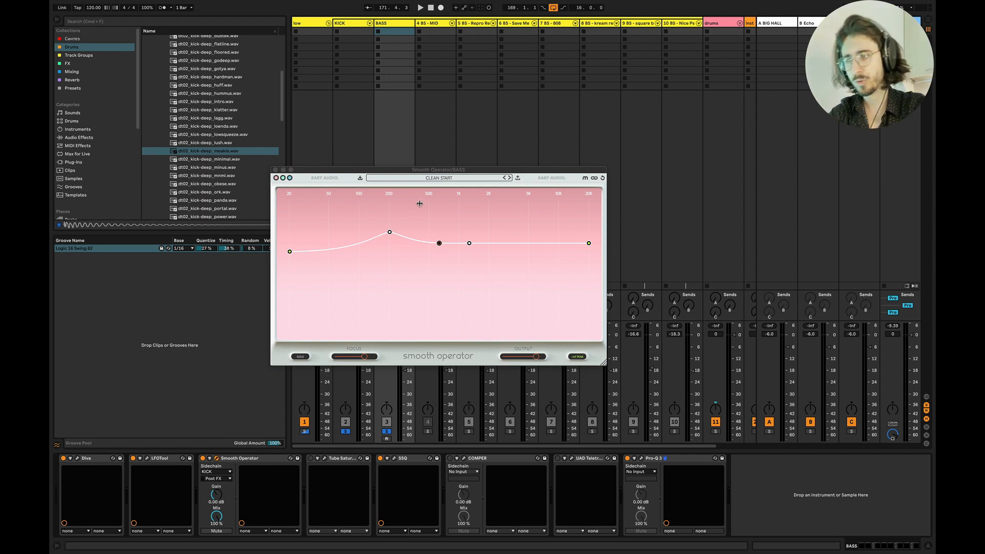
key(space)
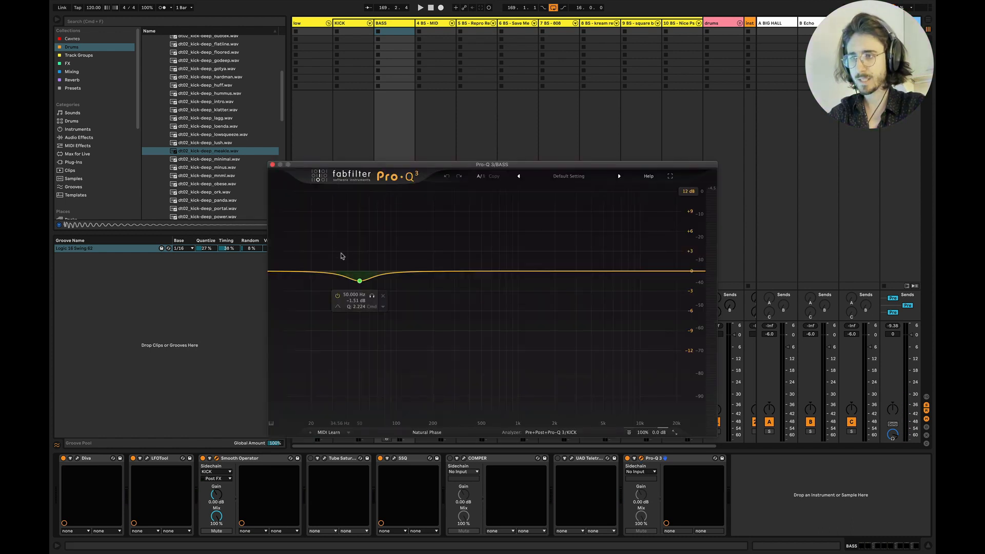
drag(340, 247, 404, 310)
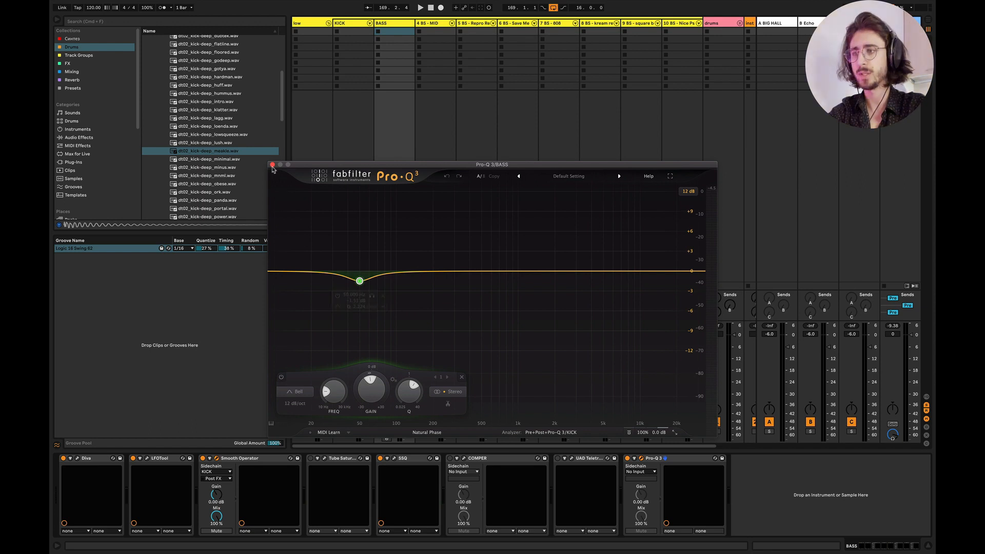
click(273, 164)
click(275, 169)
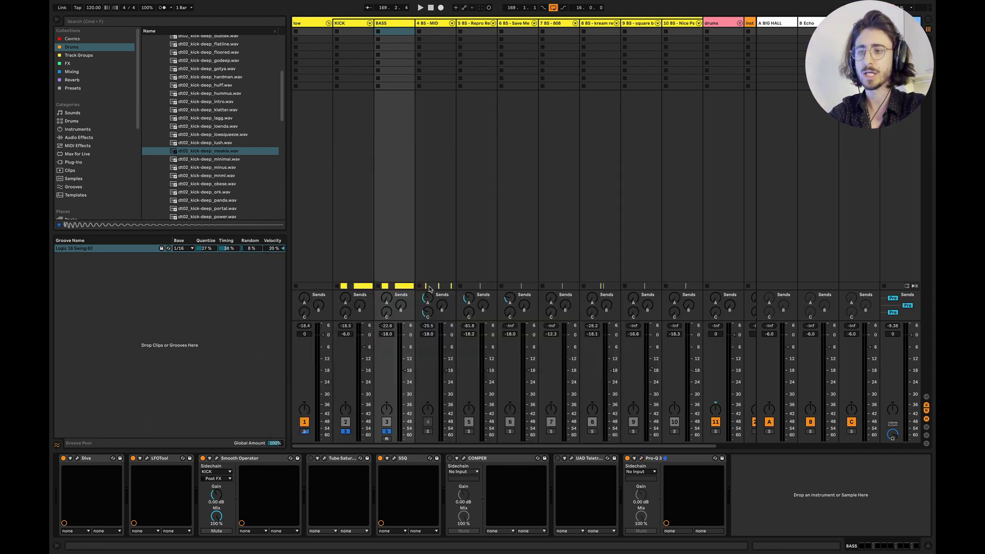
Switch to the Keynote presentation and show the "4. Saturation" slide, highlighting the added harmonics in its second spectrum image
key(super+Tab)
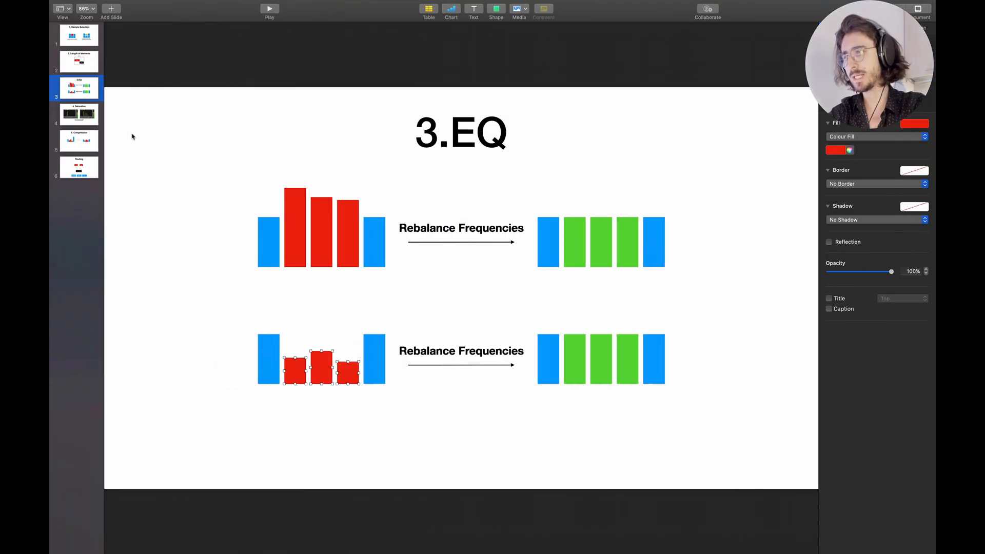
click(90, 122)
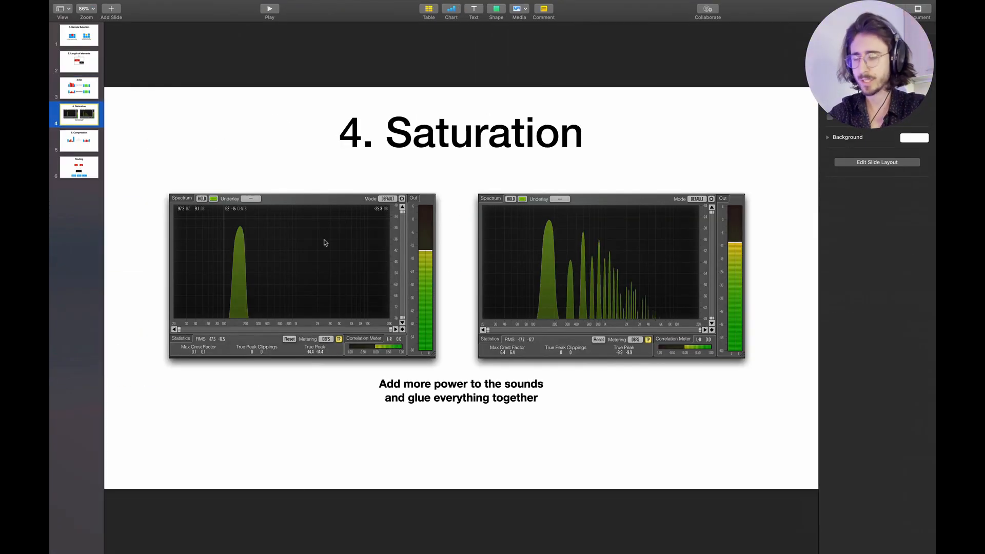
click(288, 301)
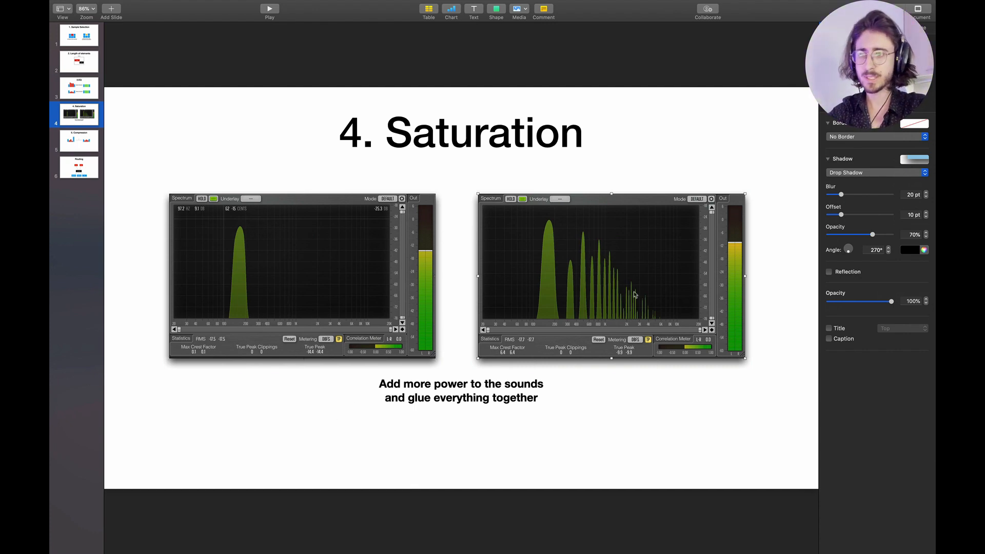
drag(692, 411, 562, 200)
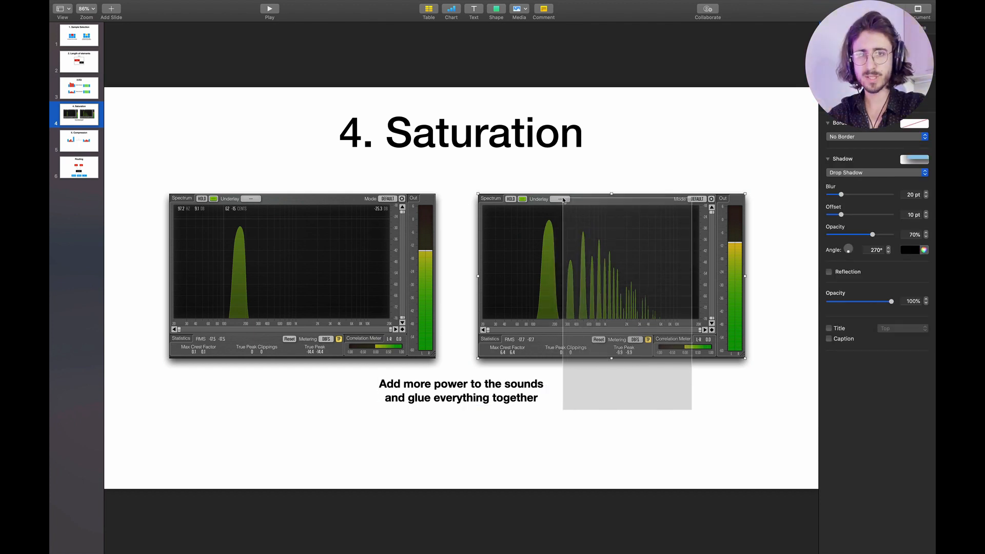
drag(563, 200, 565, 201)
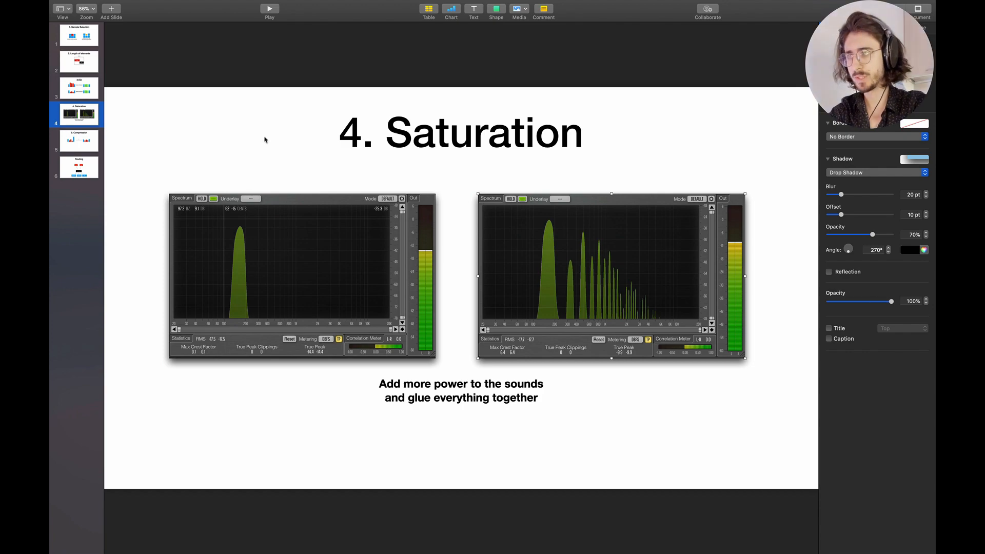
Switch back to Ableton Live, turn on Tube Saturator 2 on the BASS track and place its window clear of the mixer
key(super+Tab)
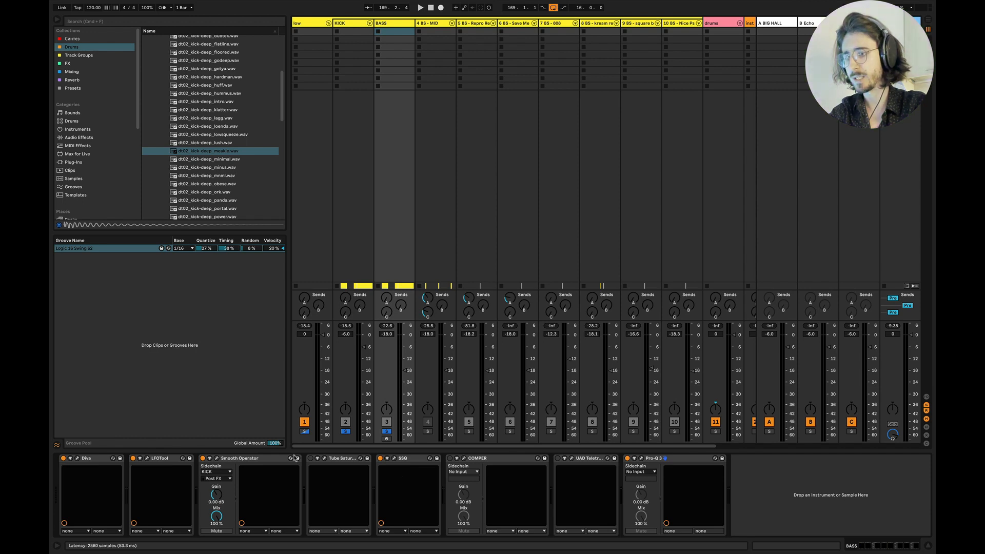
click(311, 458)
click(324, 459)
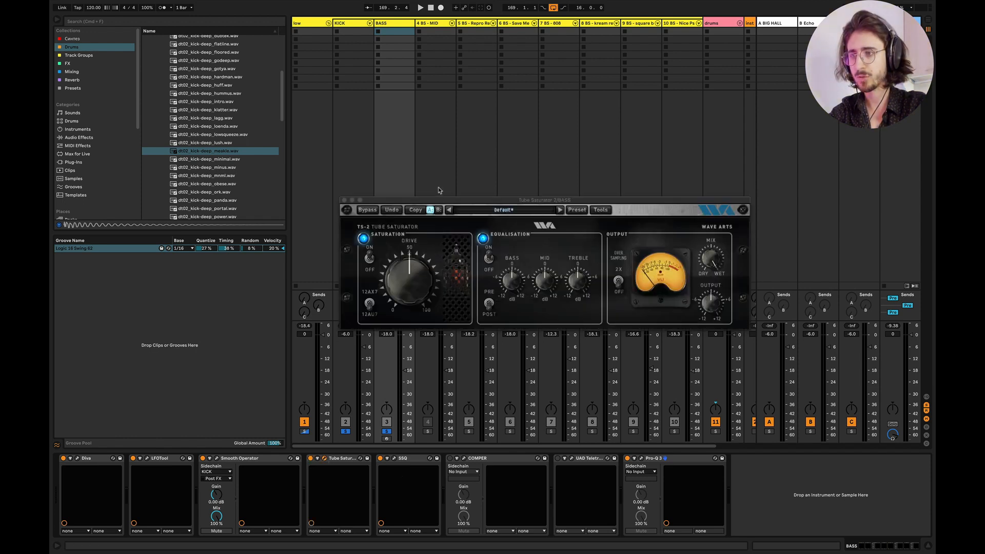
drag(437, 201, 397, 78)
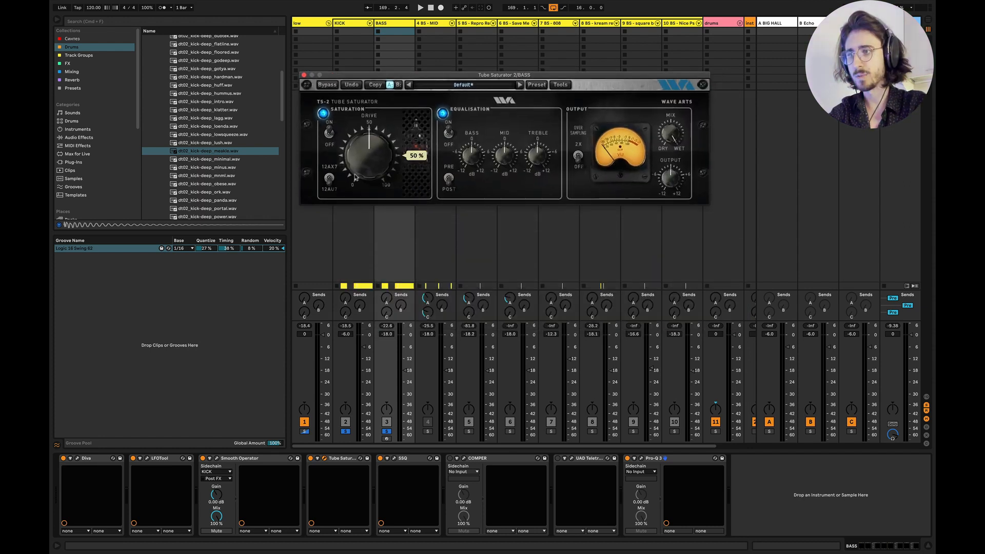
Play the kick and bass loop with Tube Saturator 2 bypassed on the BASS track
click(310, 459)
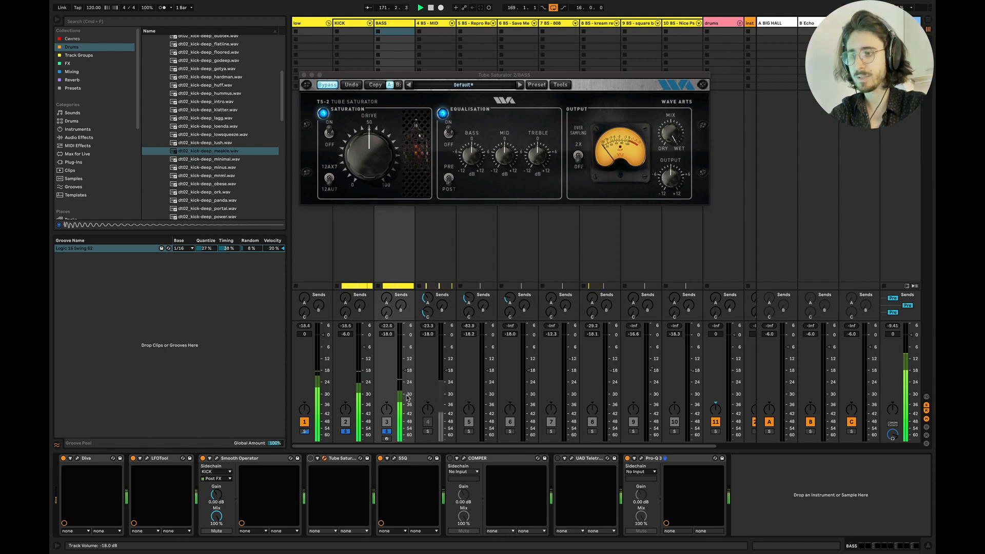
key(space)
key(space)
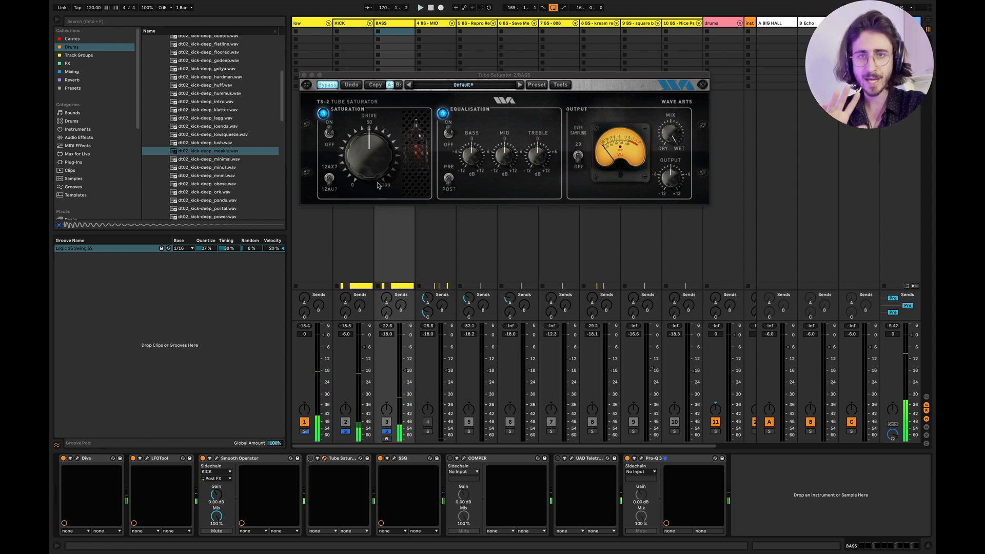
Try Tube Saturator 2's drive at 100 % and audition the loop with the saturator turned back on
click(370, 158)
drag(369, 157, 371, 123)
key(space)
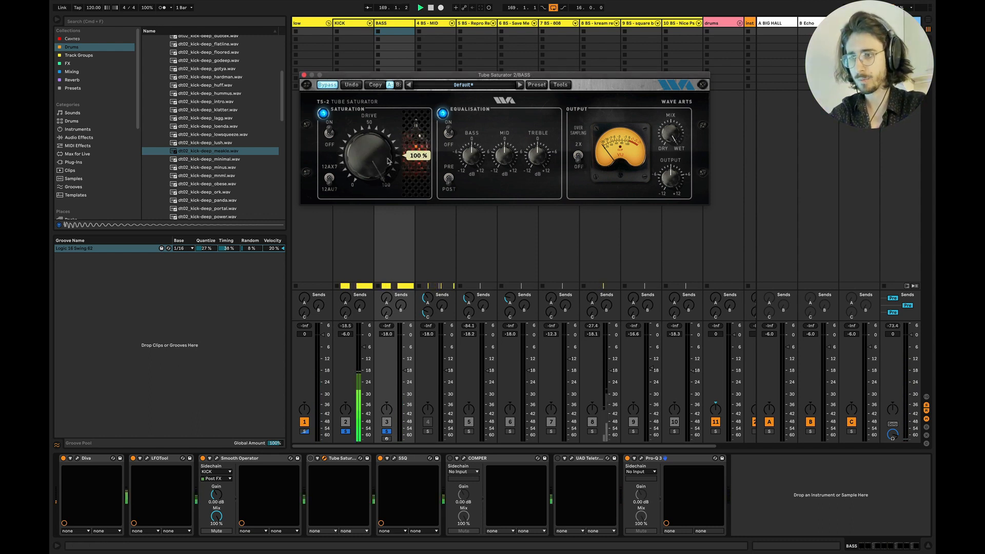
key(space)
double_click(371, 159)
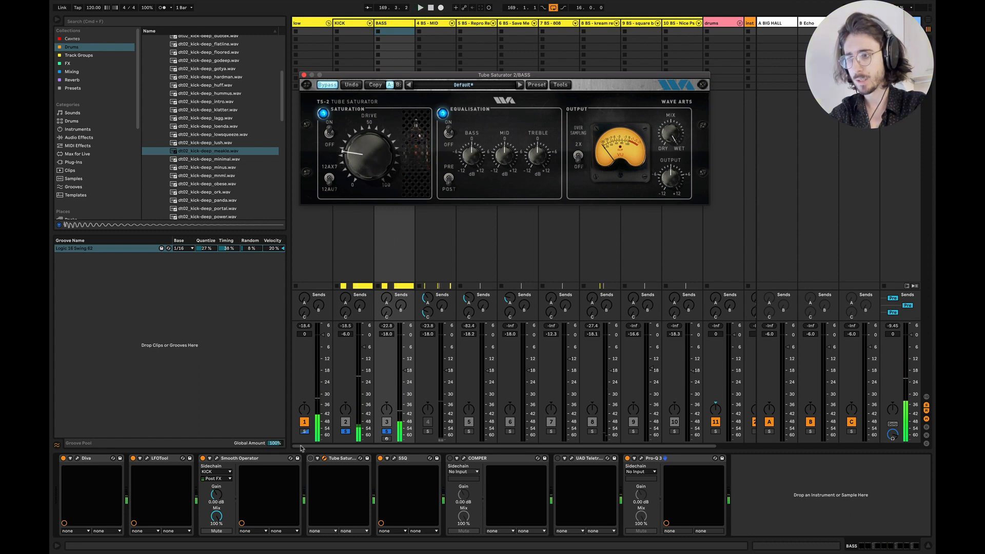
click(309, 459)
click(309, 459)
key(space)
drag(369, 157, 392, 62)
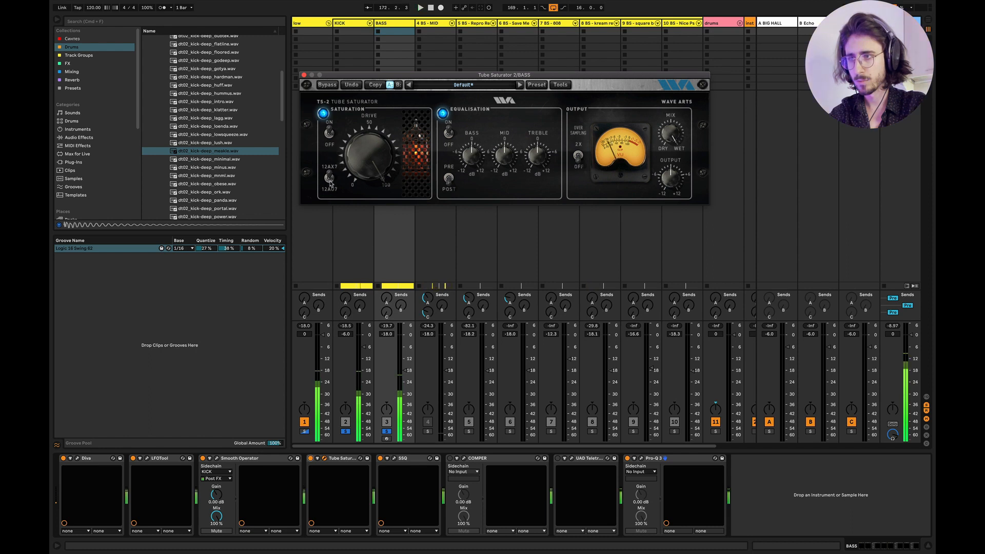
key(space)
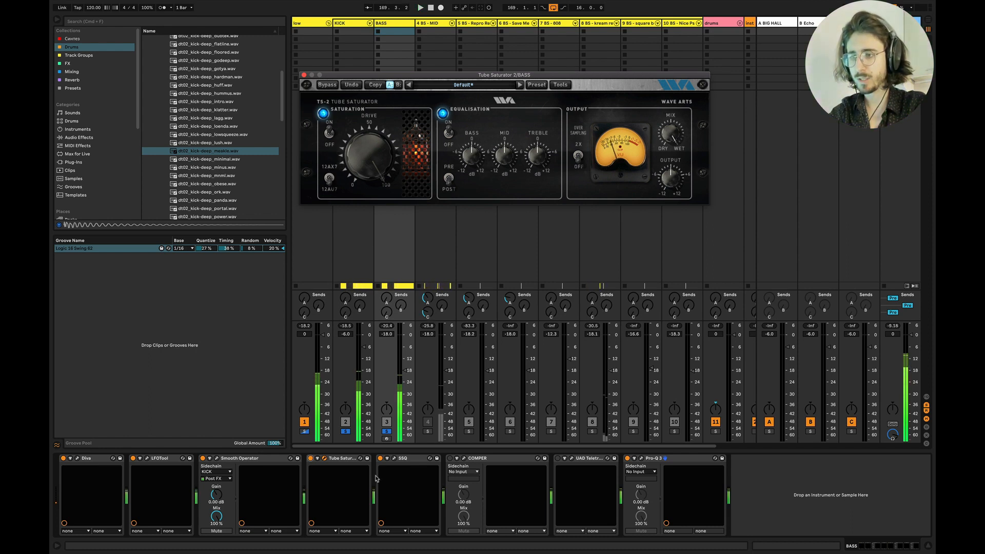
Set Tube Saturator 2's drive to 50 % on the BASS track and play the loop with it active
click(342, 459)
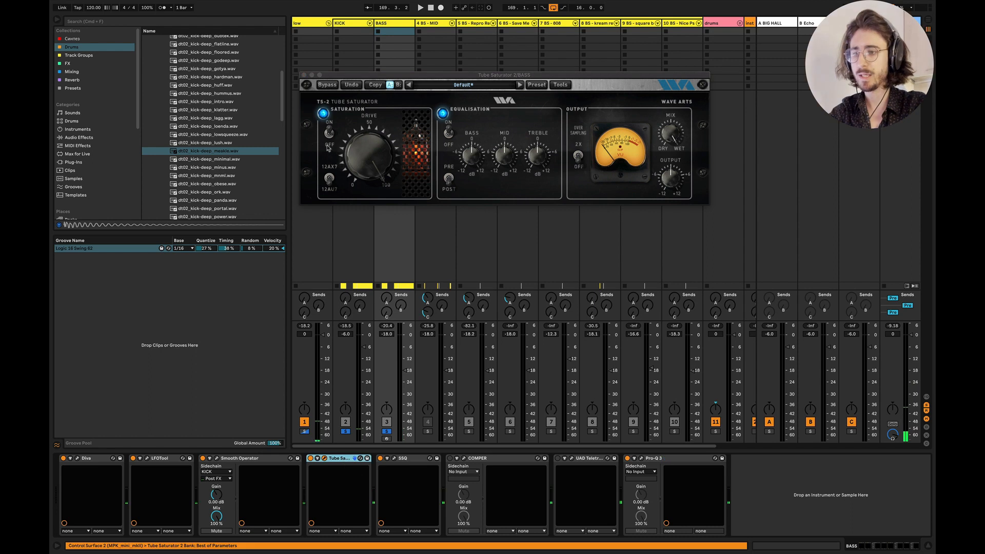
drag(349, 163, 370, 205)
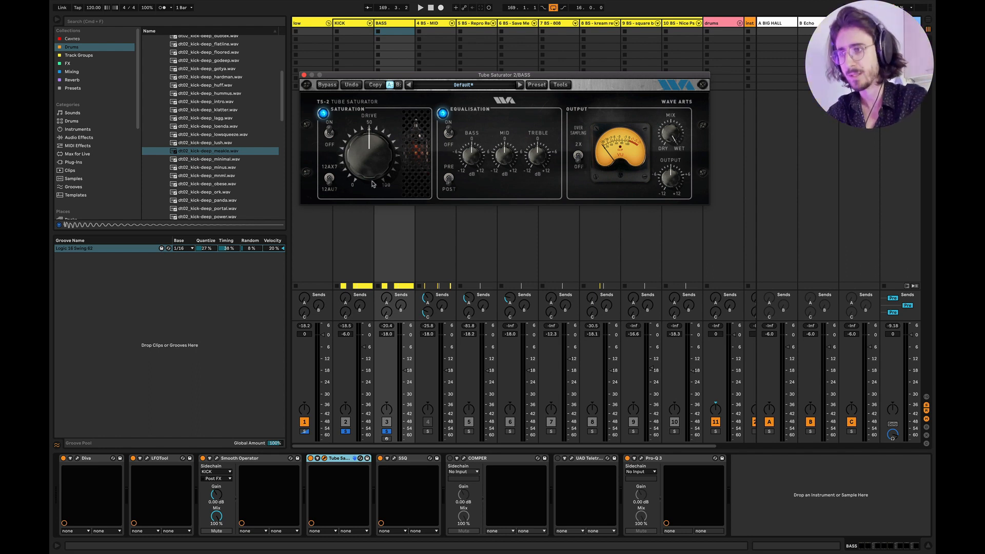
key(space)
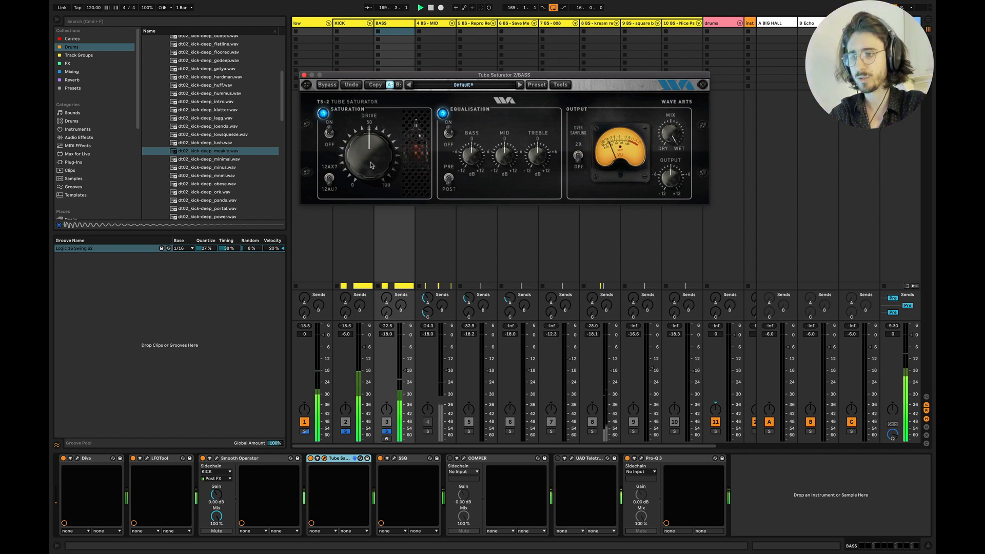
mouse_move(372, 165)
mouse_down()
mouse_move(372, 149)
mouse_move(373, 164)
mouse_up()
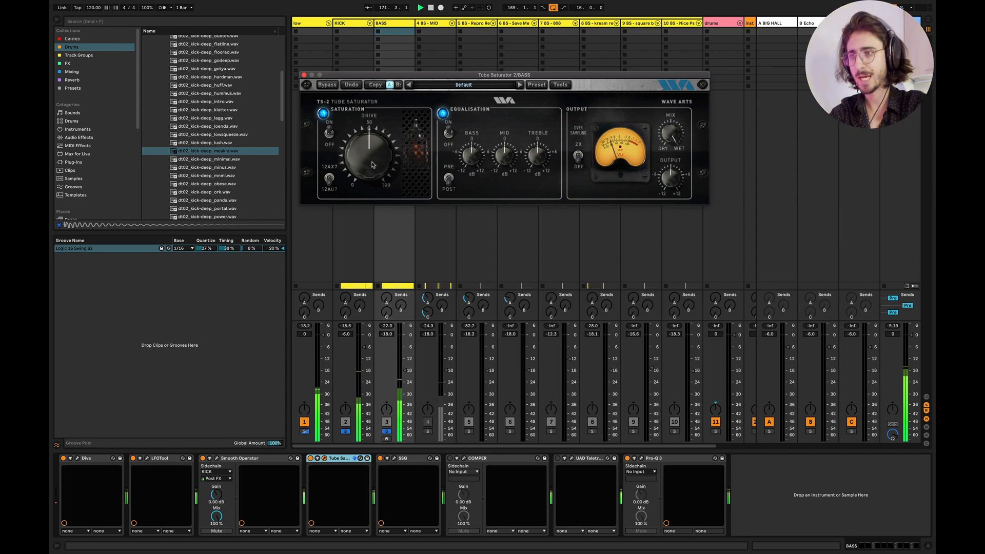
Compare the loop with Tube Saturator 2 bypassed and active on the BASS track, finishing with it bypassed
click(310, 458)
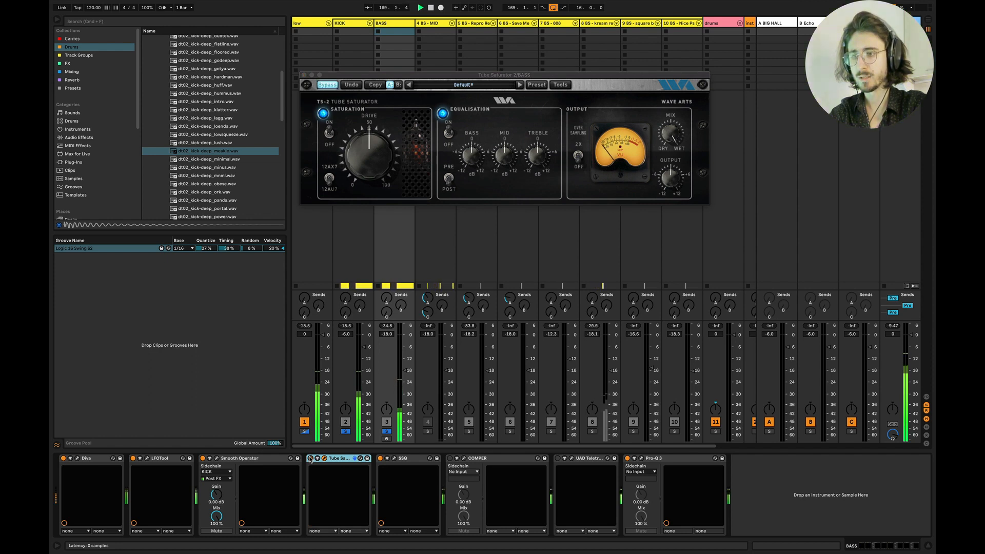
key(space)
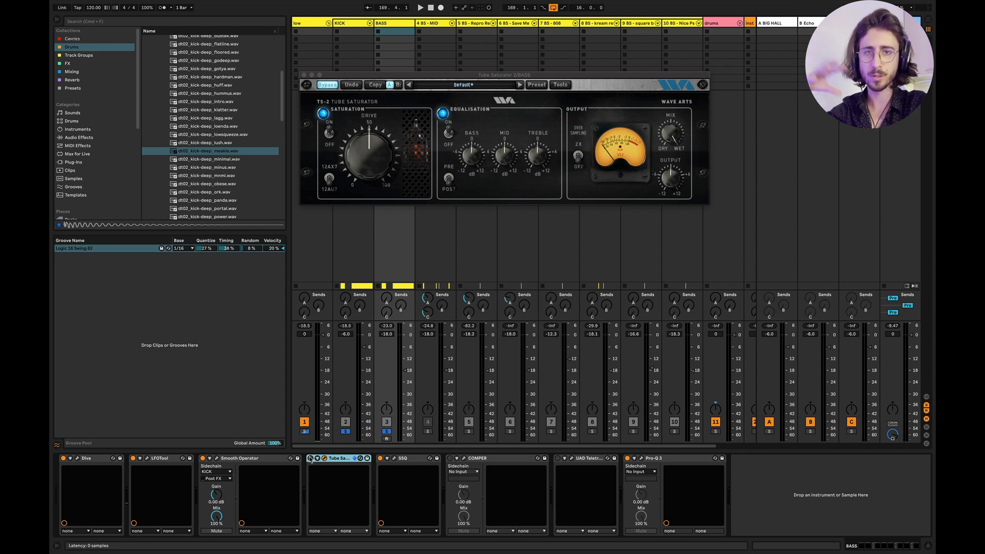
click(310, 458)
key(space)
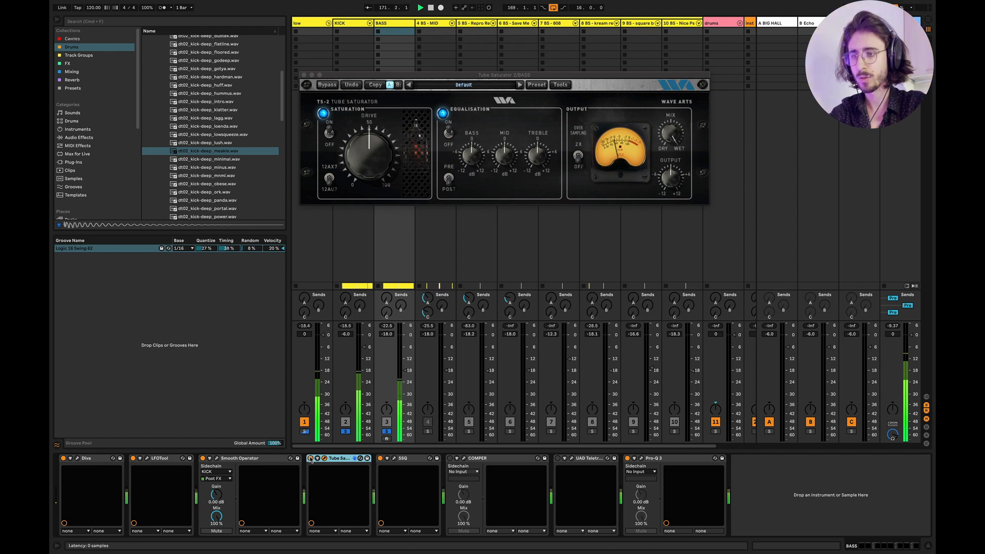
click(311, 459)
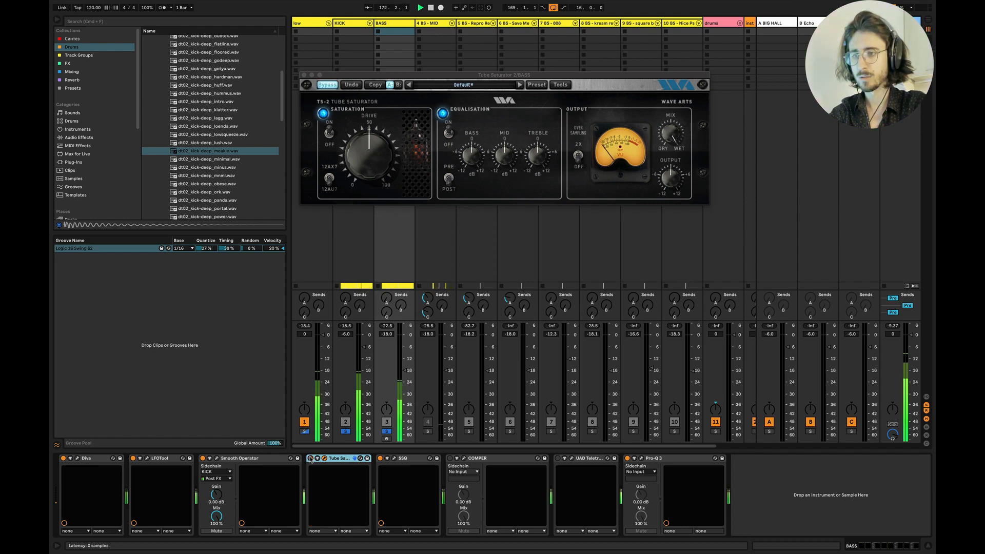
Turn Tube Saturator 2 back on and look at the SSQ equaliser's settings on the BASS track
click(310, 459)
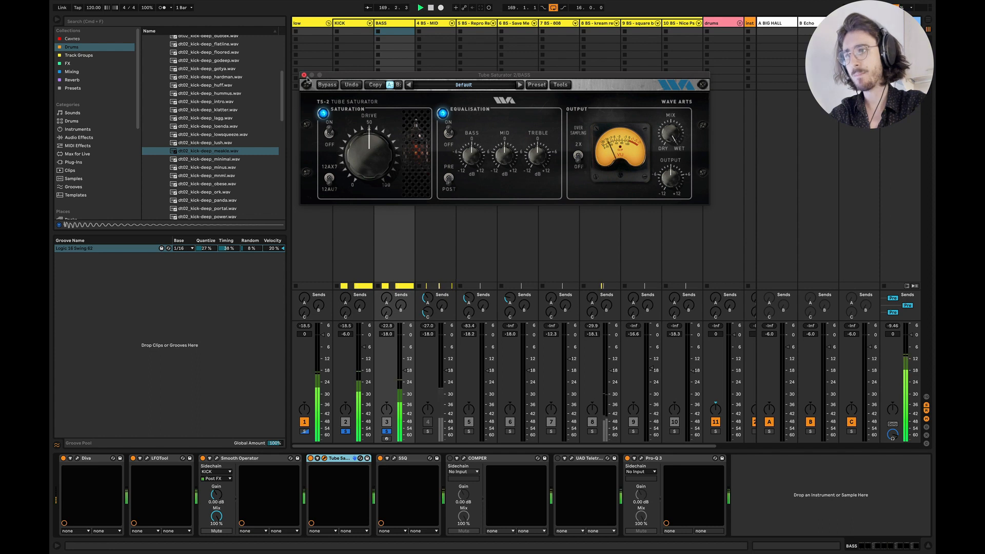
click(324, 458)
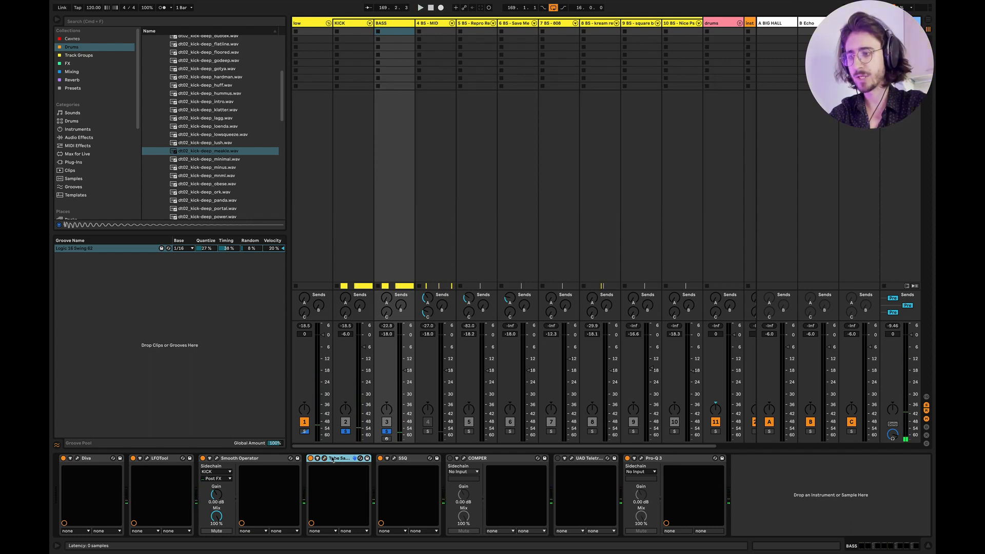
click(409, 457)
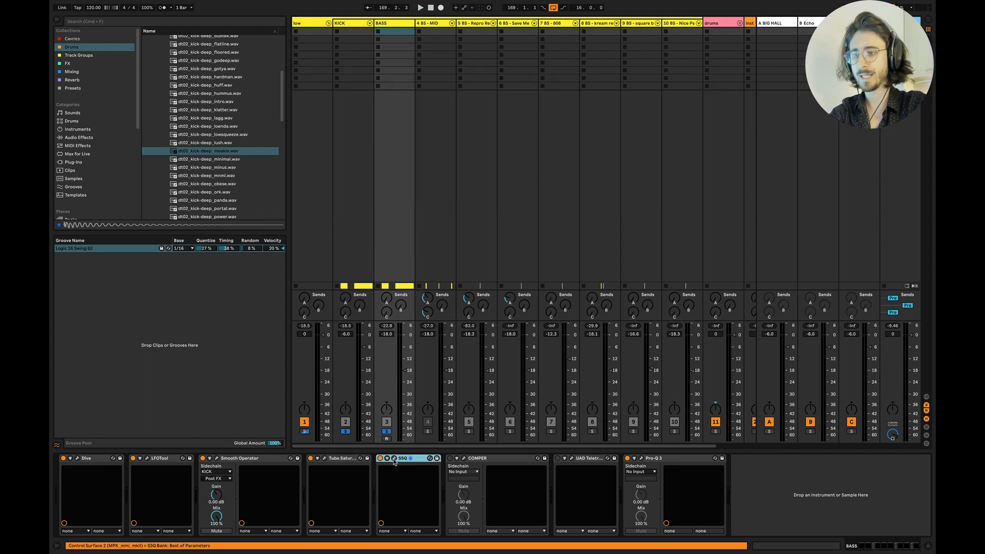
click(394, 458)
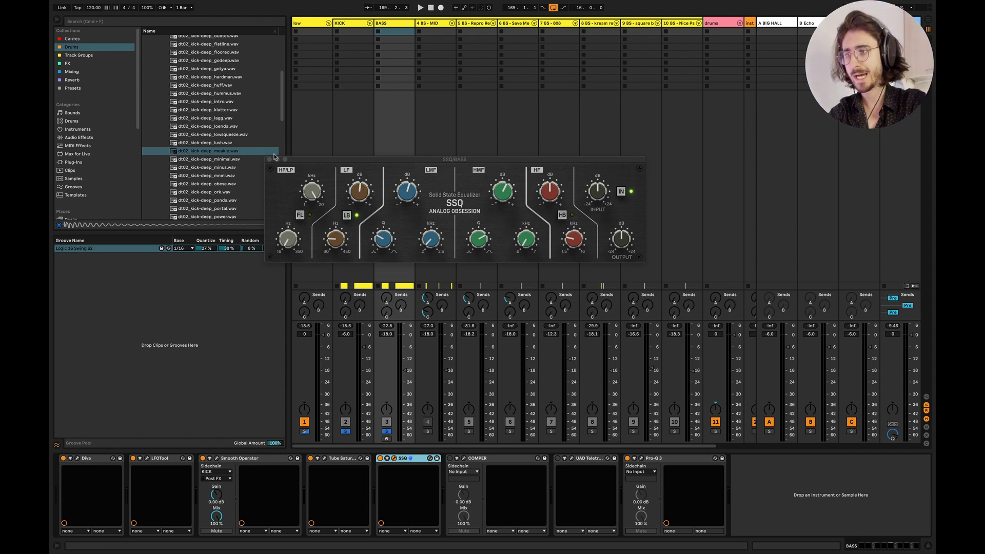
click(269, 159)
Insert EQ Eight before Tube Saturator 2 with band 2 off, band 1 at 22.1 Hz and band 5 at about 205 Hz, -6.65 dB
scroll(212, 118, up, 5)
click(87, 76)
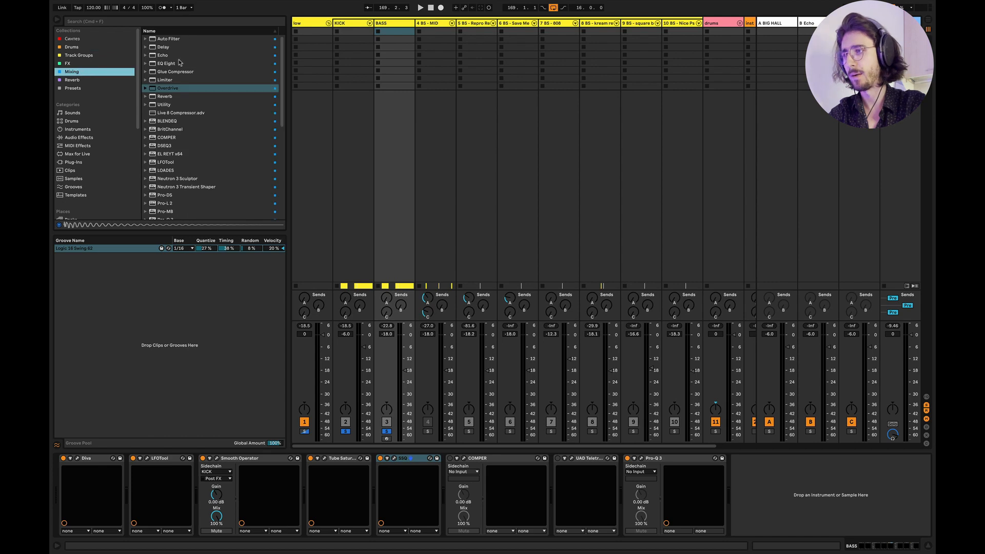
drag(172, 64, 302, 498)
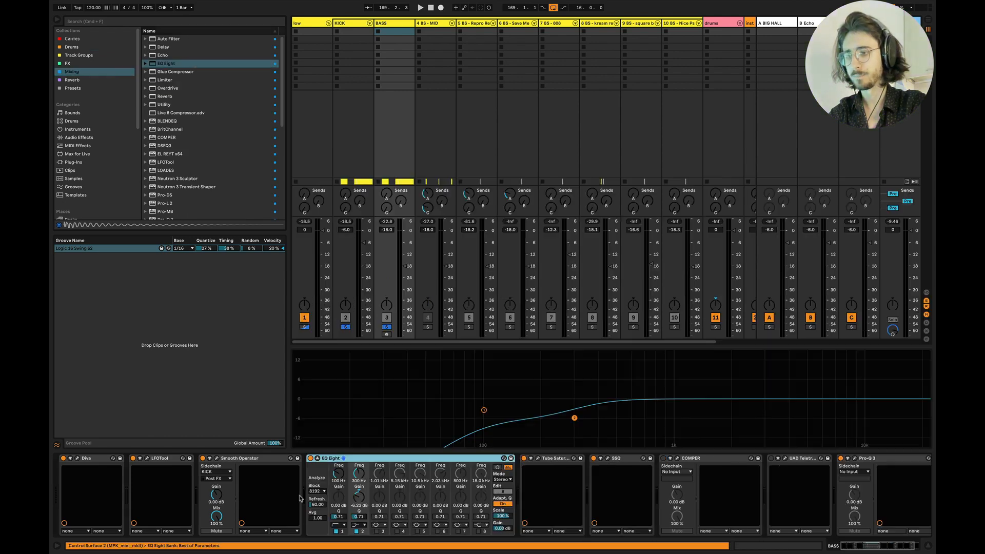
click(358, 531)
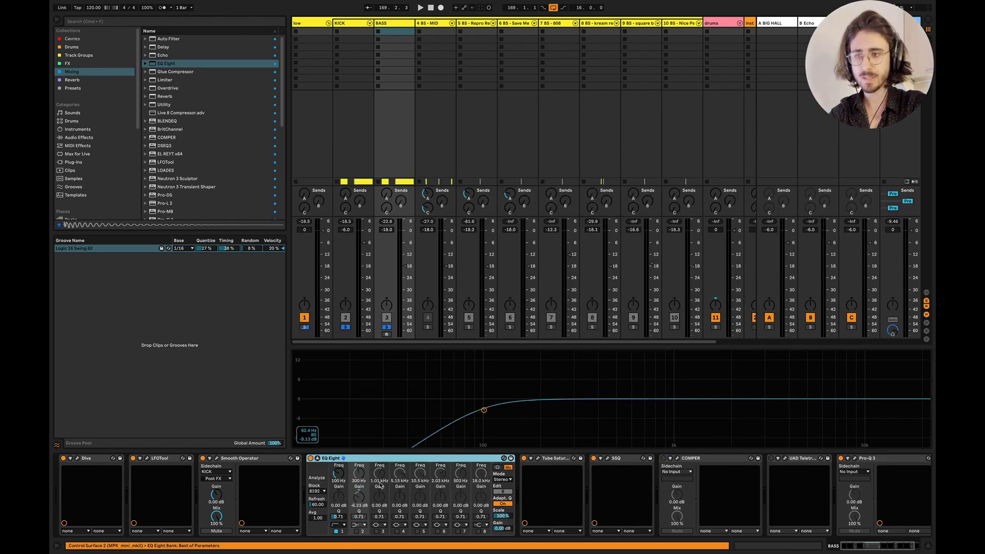
drag(340, 481, 341, 496)
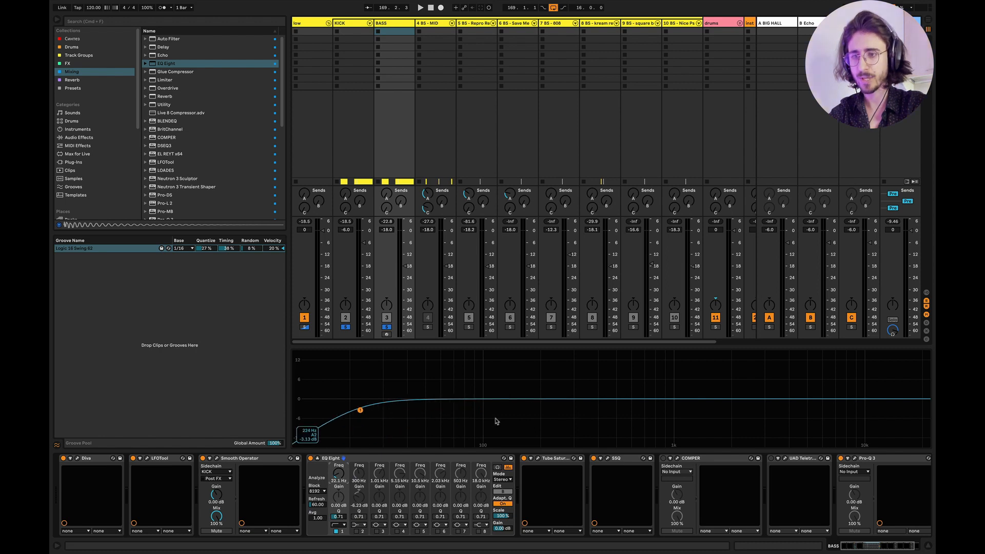
click(417, 532)
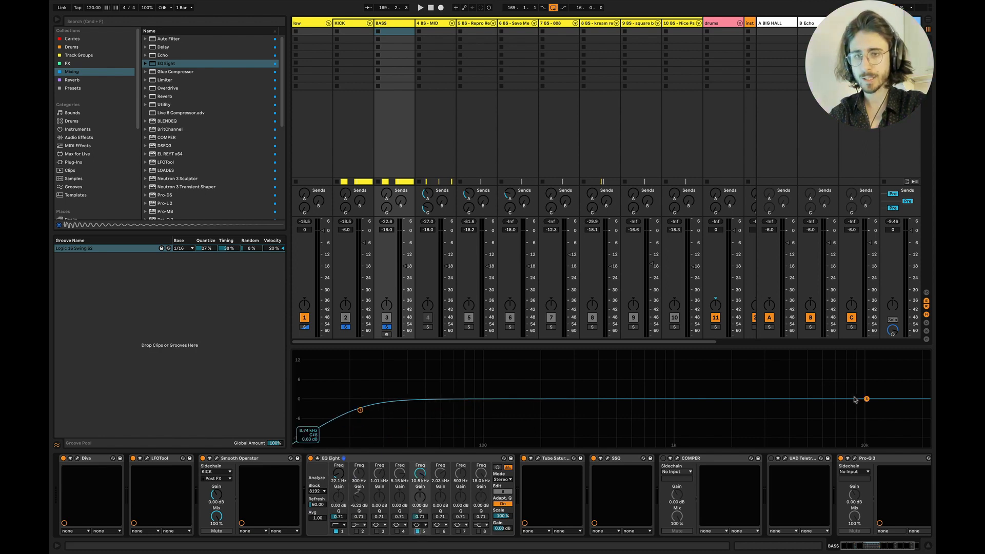
drag(866, 399, 543, 419)
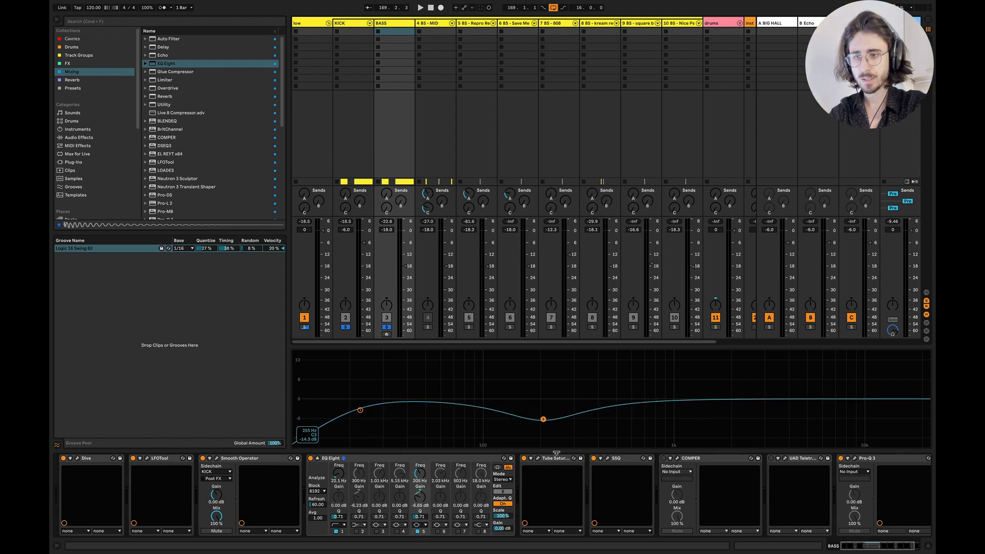
Delete EQ Eight from the BASS track's device chain
click(574, 459)
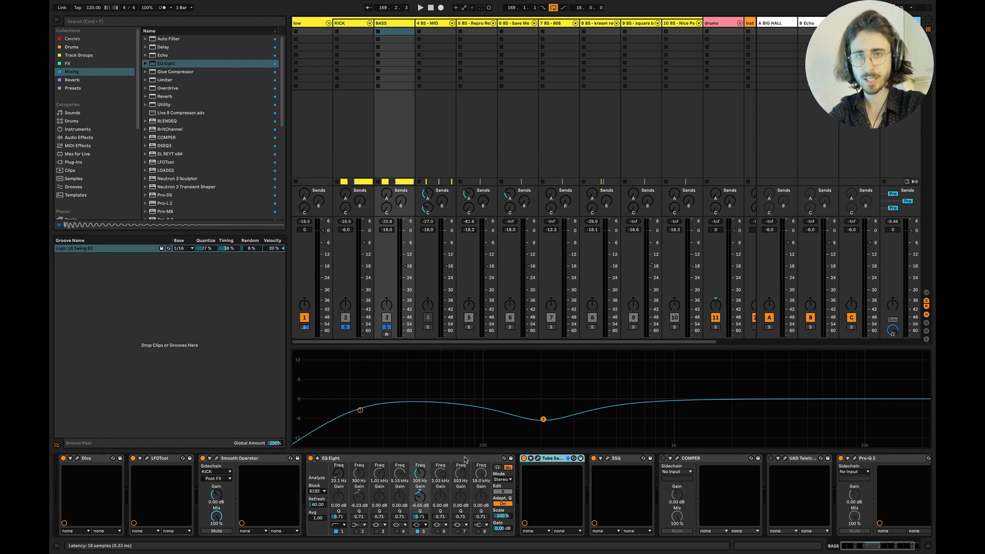
click(410, 458)
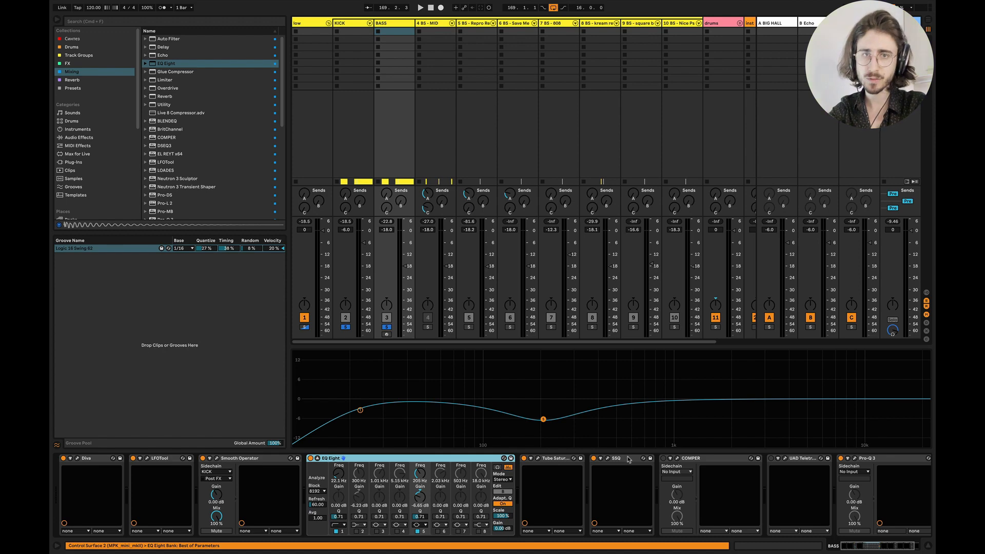
key(Delete)
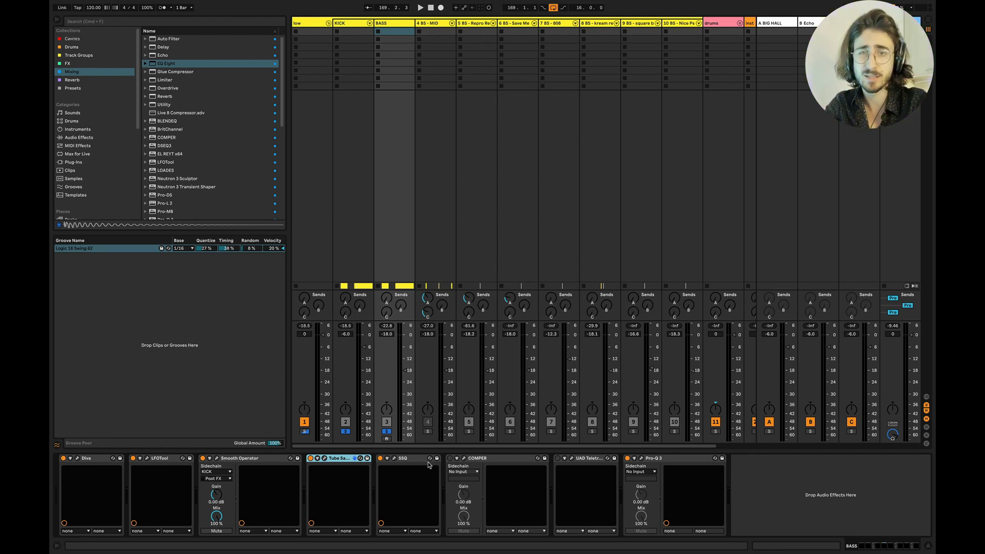
Play the loop while lowering SSQ's HMF gain on the BASS track and raising it back to 3.06 dB
click(423, 463)
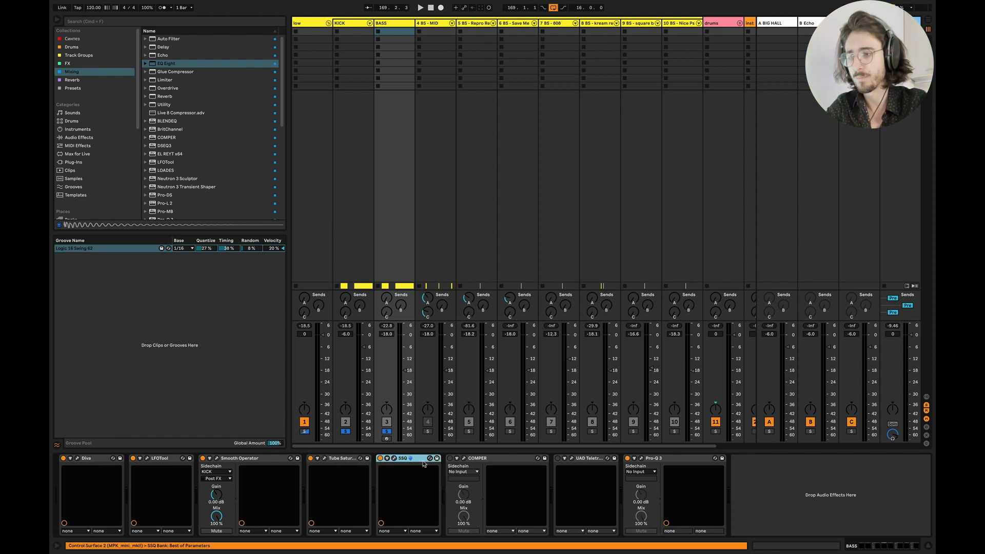
click(394, 459)
key(space)
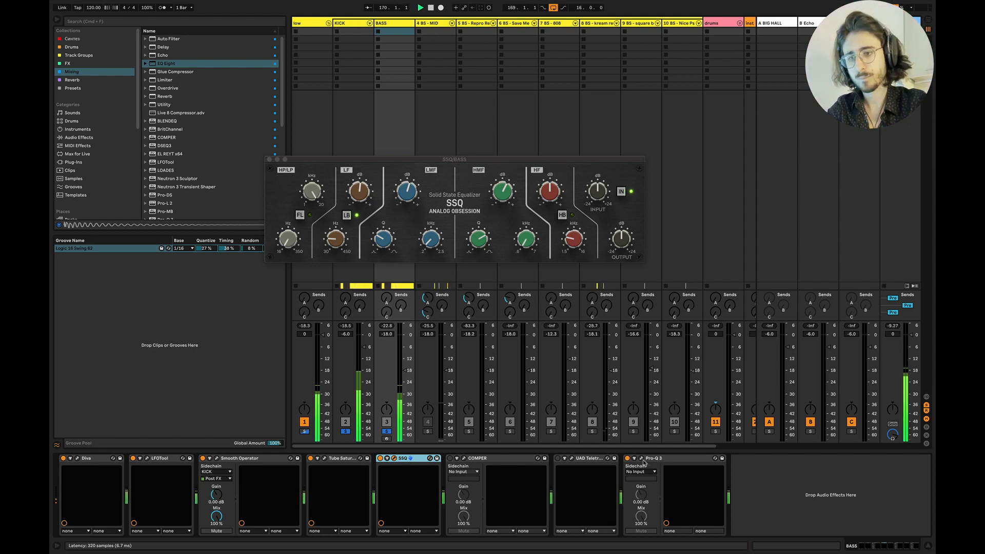
drag(502, 191, 505, 224)
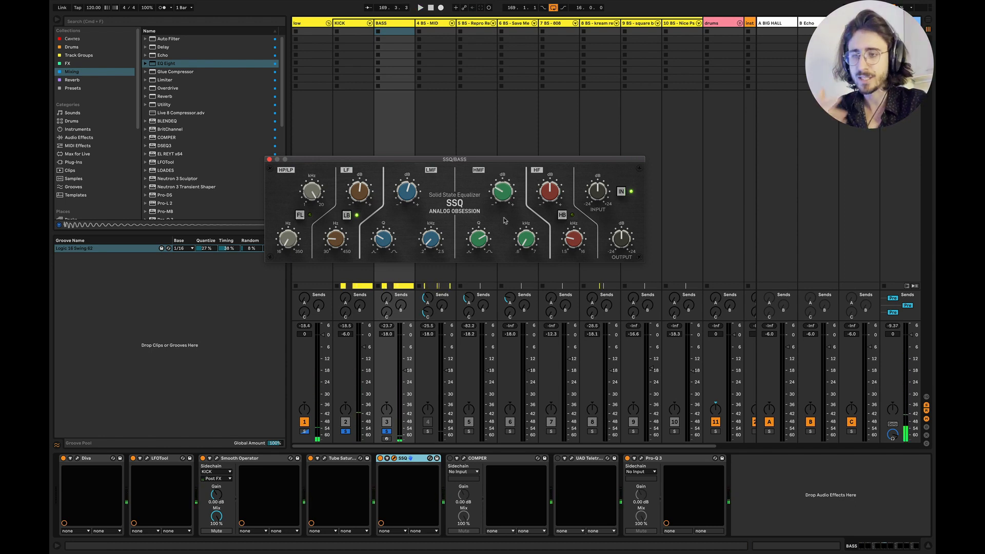
drag(505, 206, 526, 178)
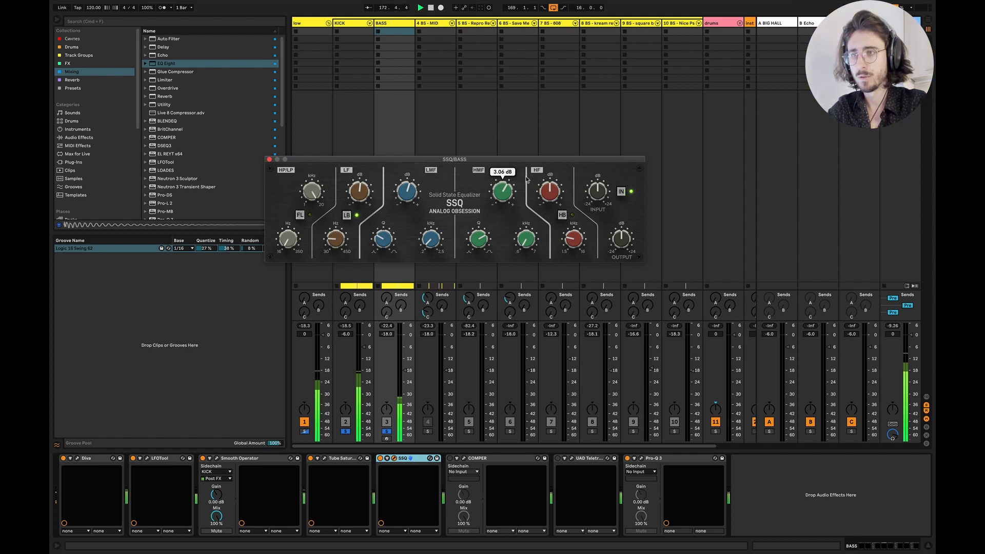
key(space)
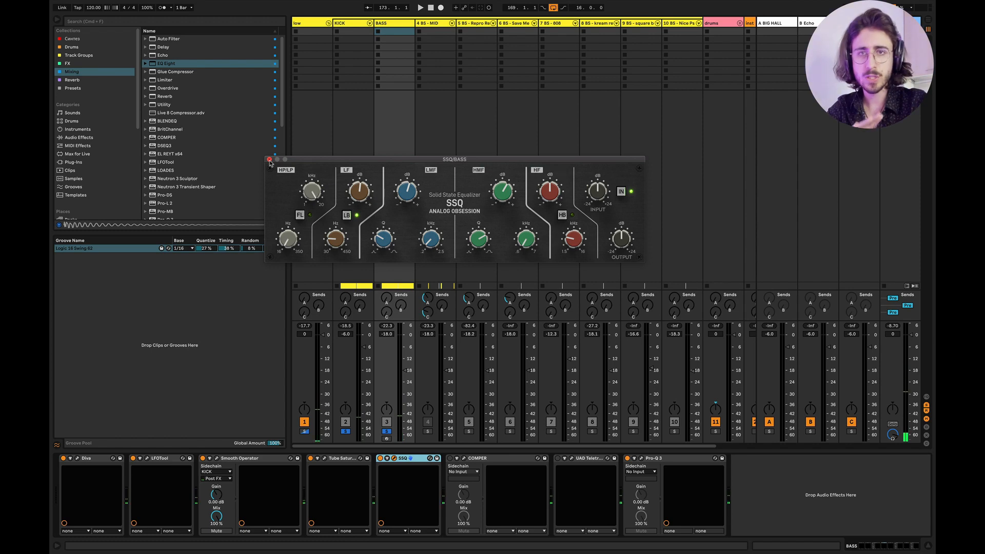
click(269, 159)
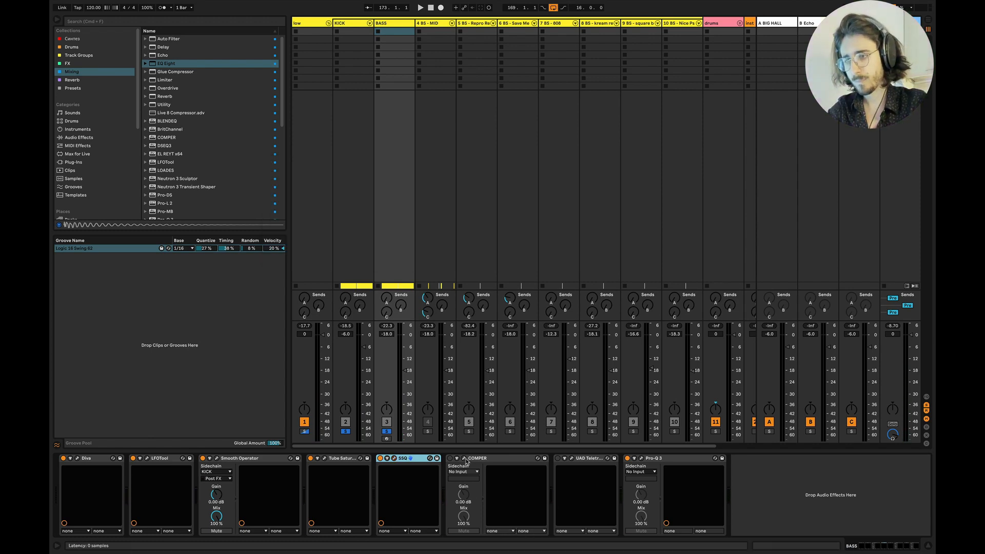
Switch to the Keynote presentation, change the arrow label on the Compression slide to "Smooth the dynamics" and move it closer to the arrow
key(super+Tab)
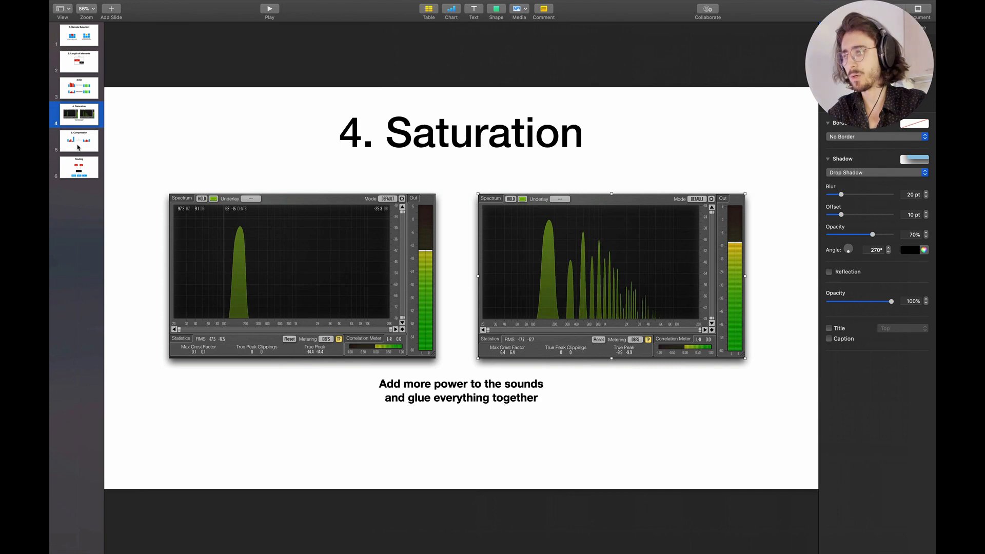
click(78, 148)
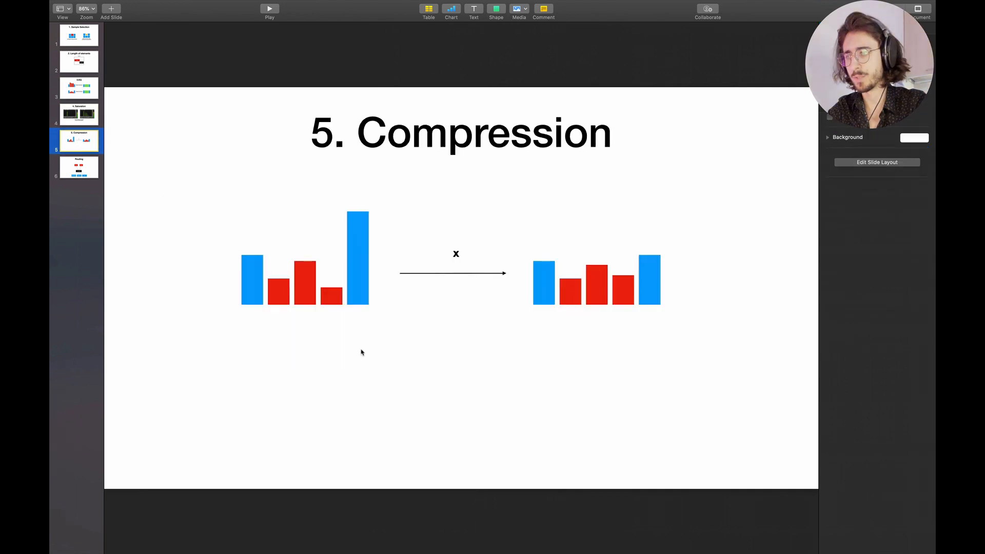
click(459, 257)
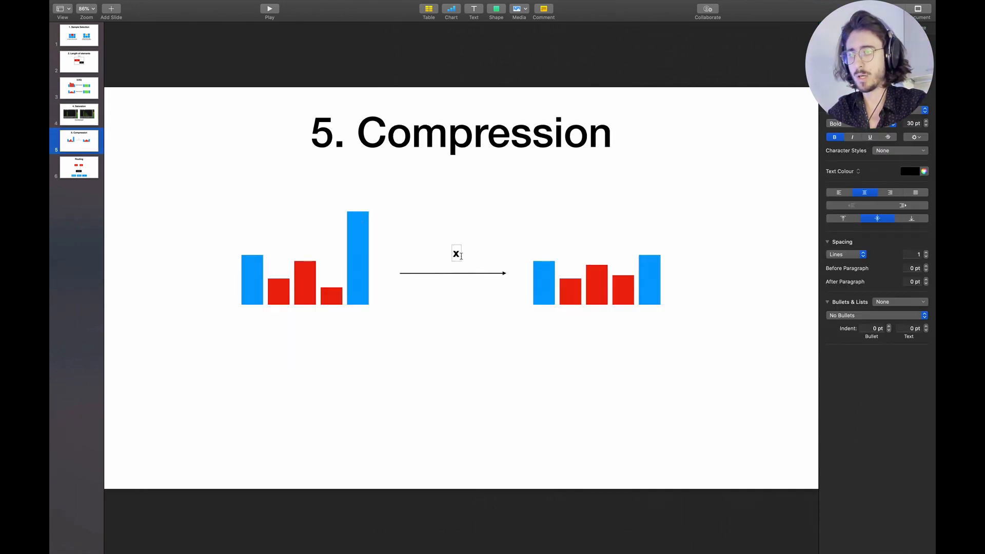
text(Smoot)
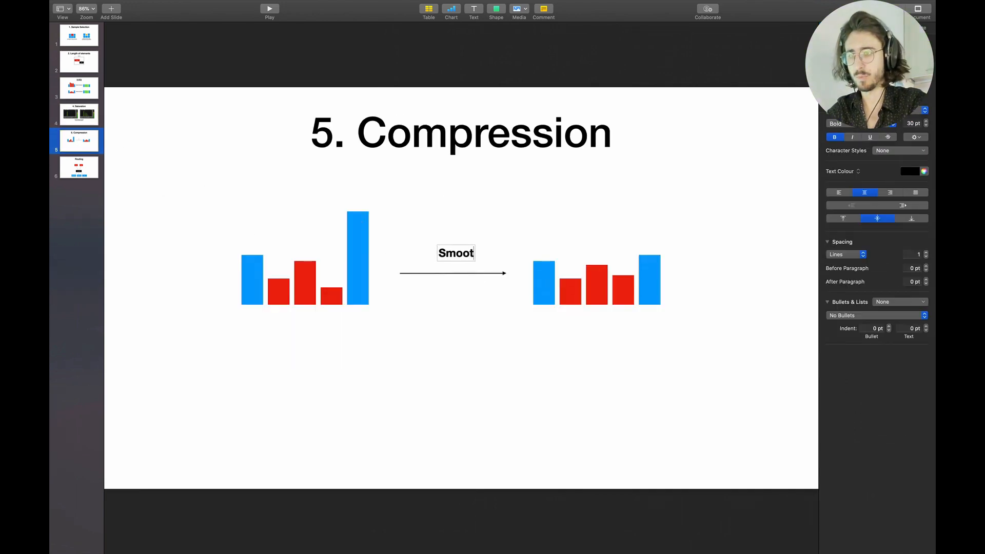
text(h the dya)
key(BackSpace)
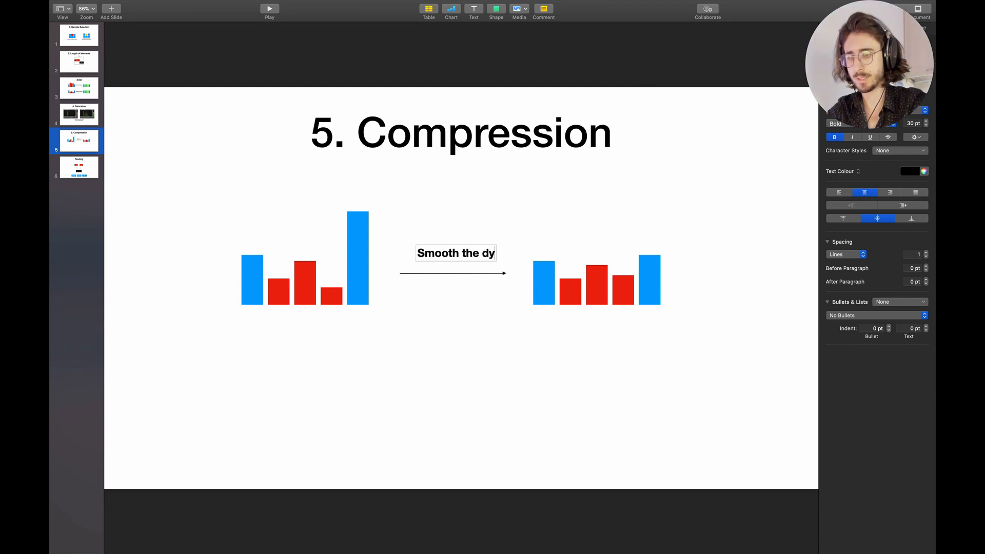
text(namics)
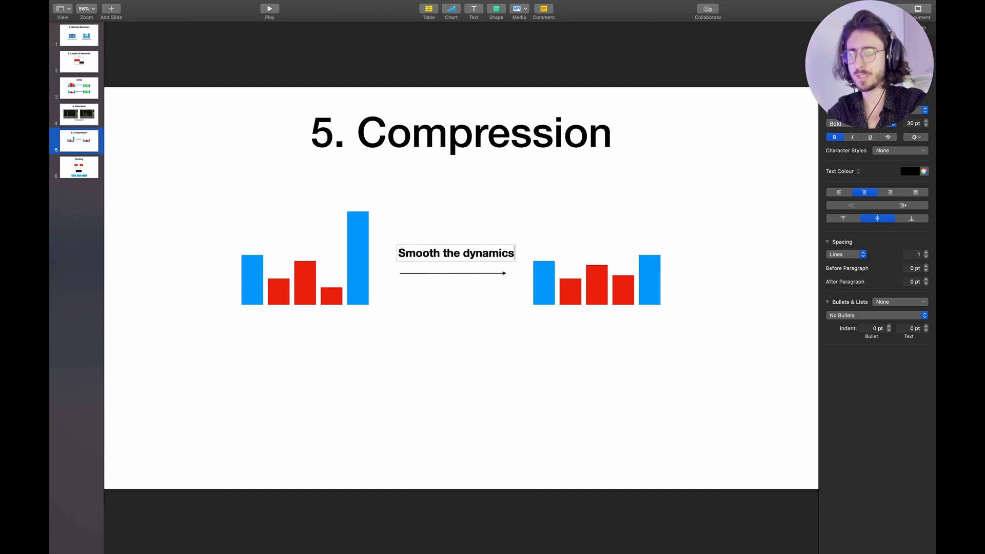
click(401, 327)
drag(446, 251, 447, 258)
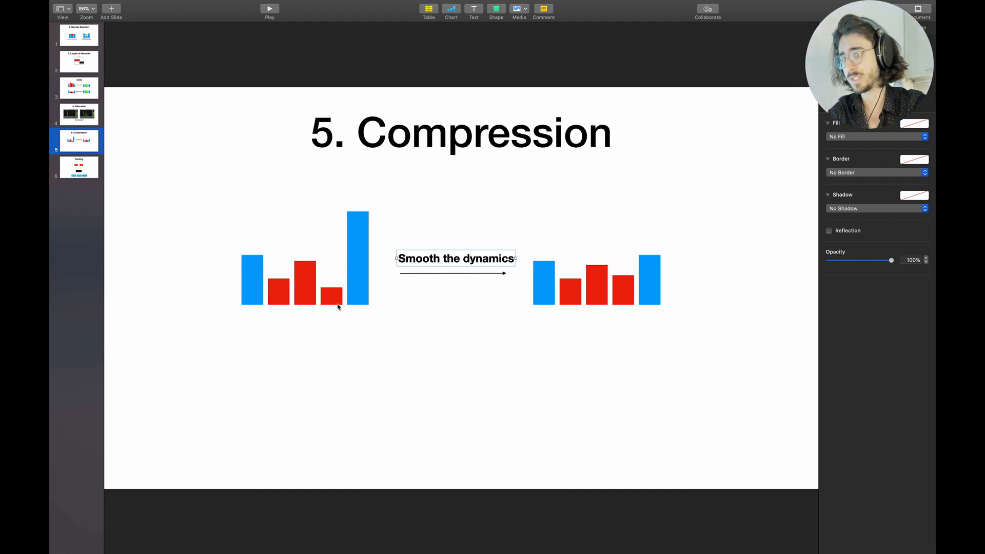
Shorten the tallest blue bar of the chart before the arrow and stretch it back to roughly its original height
drag(241, 348, 358, 364)
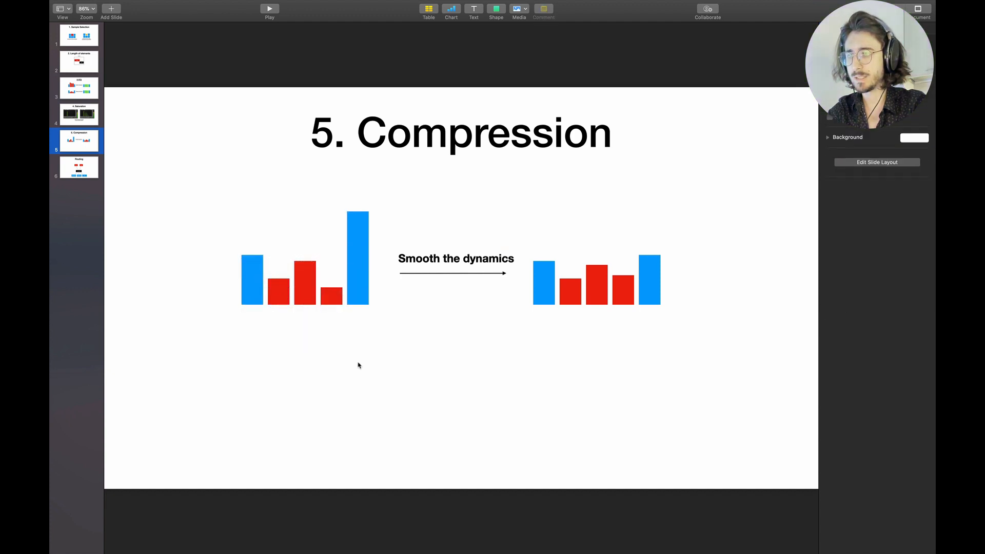
click(360, 258)
drag(358, 212, 358, 239)
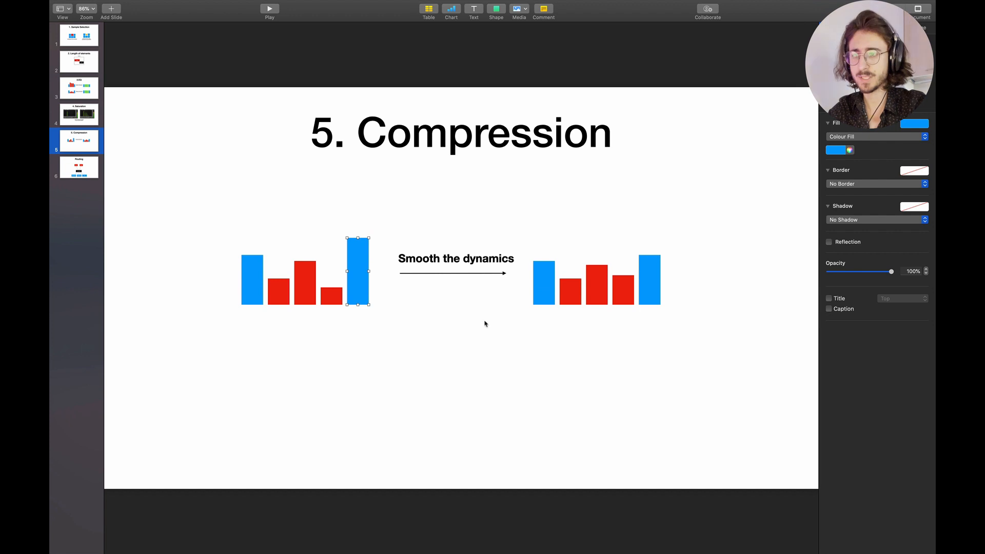
drag(423, 335, 515, 200)
click(614, 347)
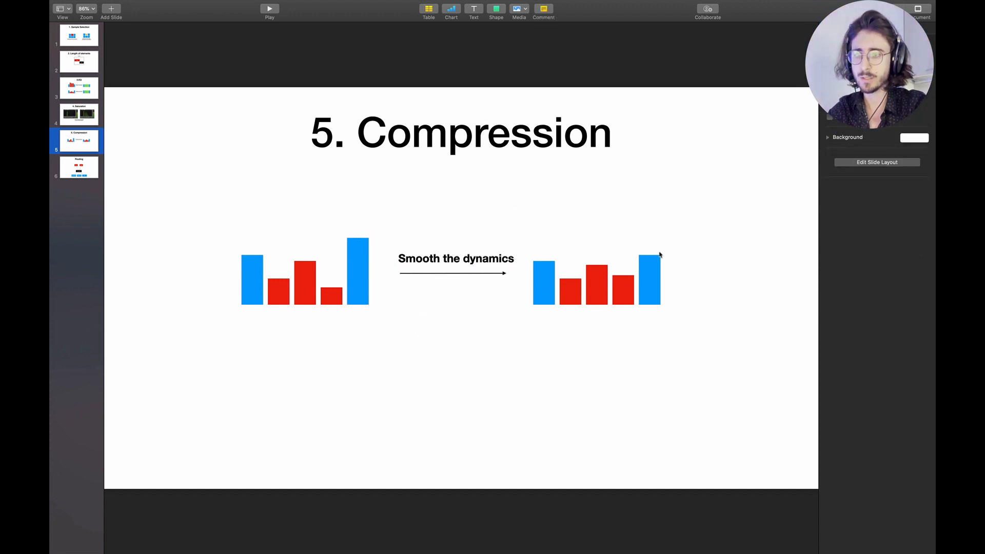
click(358, 258)
drag(358, 238, 358, 215)
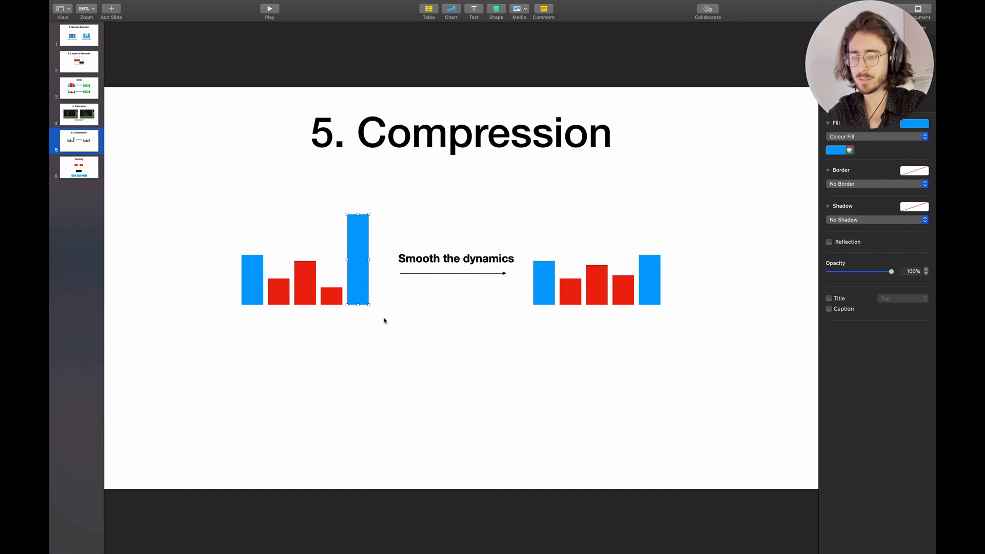
drag(499, 380, 677, 283)
drag(725, 258, 537, 314)
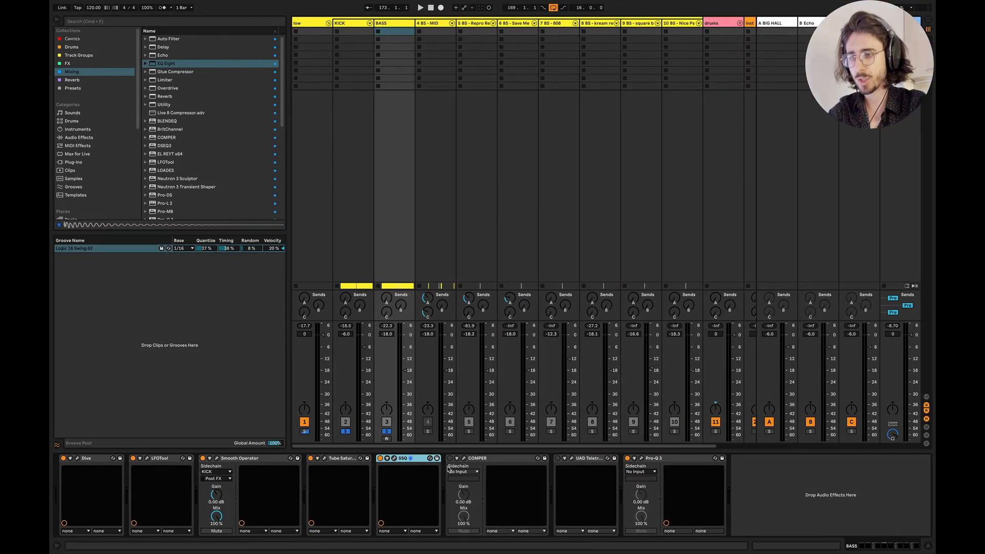
Switch back to Ableton Live, turn on COMPER on the BASS track and open it to examine its attack and ratio
click(449, 458)
click(463, 459)
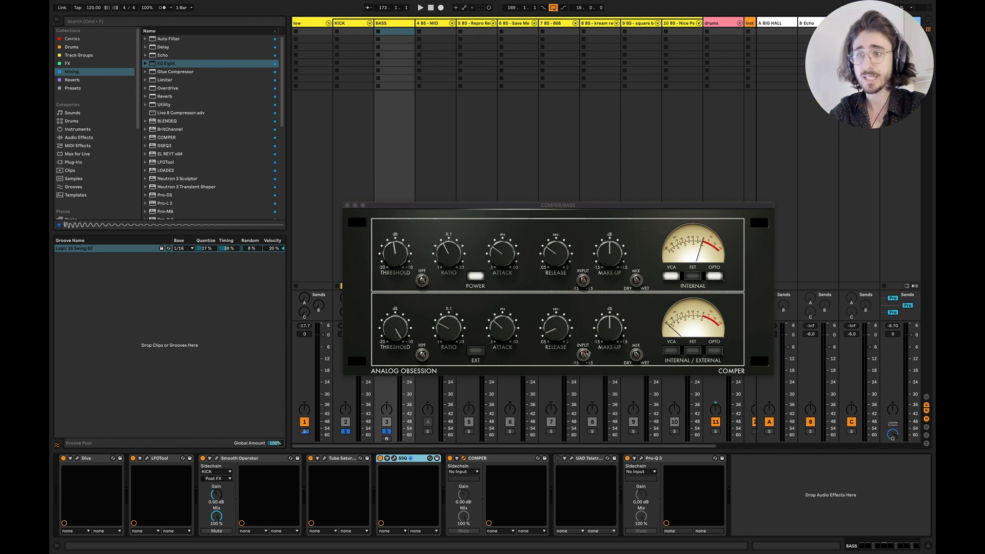
click(501, 259)
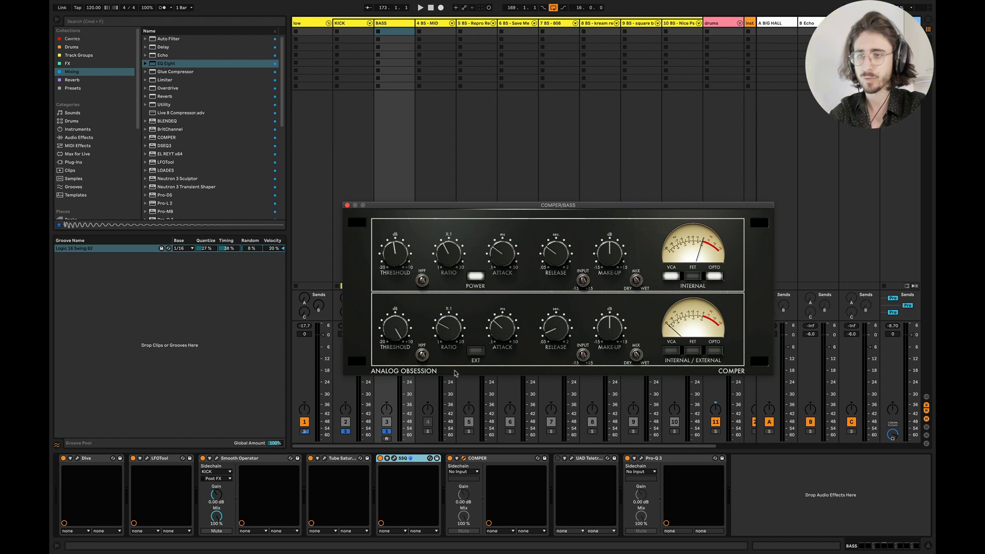
drag(502, 254, 497, 257)
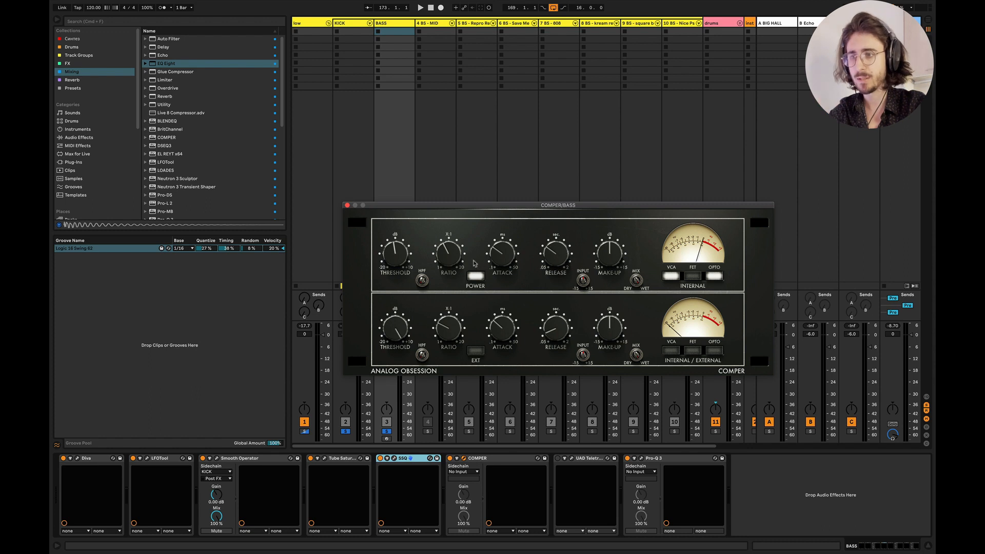
drag(449, 253, 449, 253)
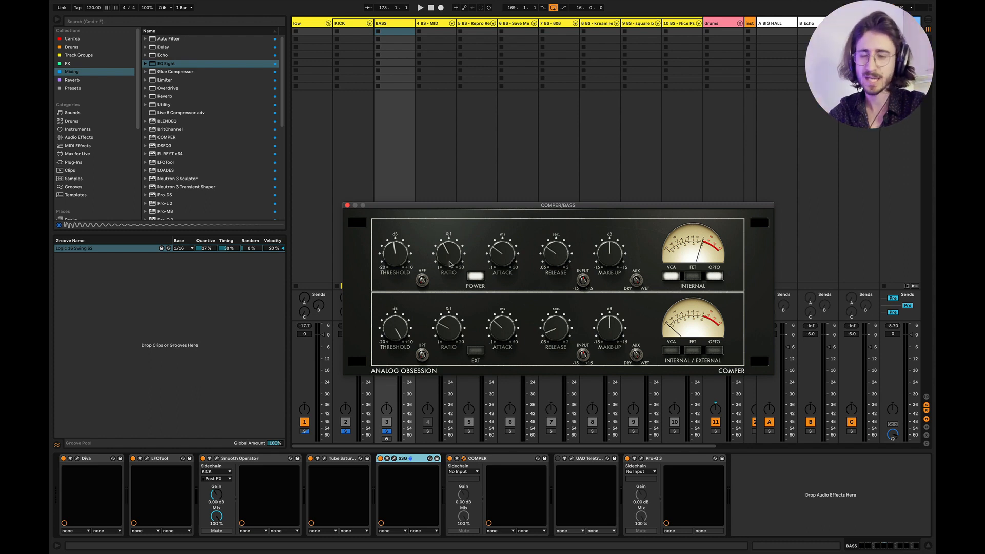
Play the loop and switch COMPER on the BASS track off and on to compare the bass with and without compression
key(space)
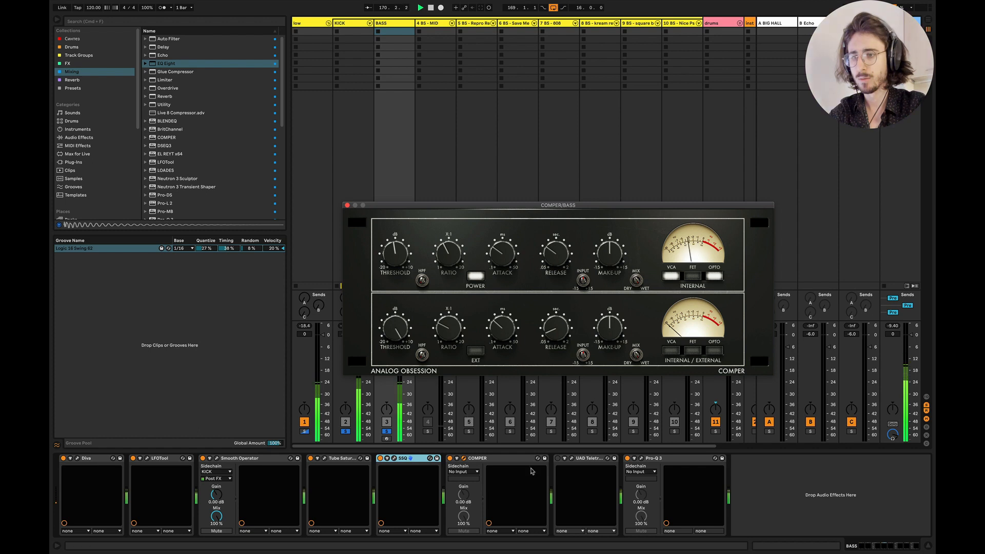
click(450, 458)
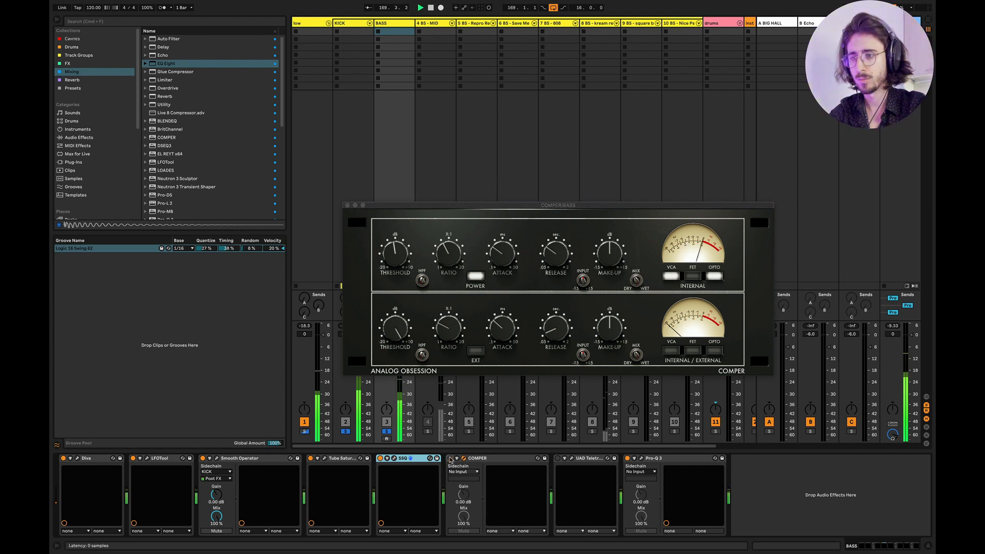
click(450, 459)
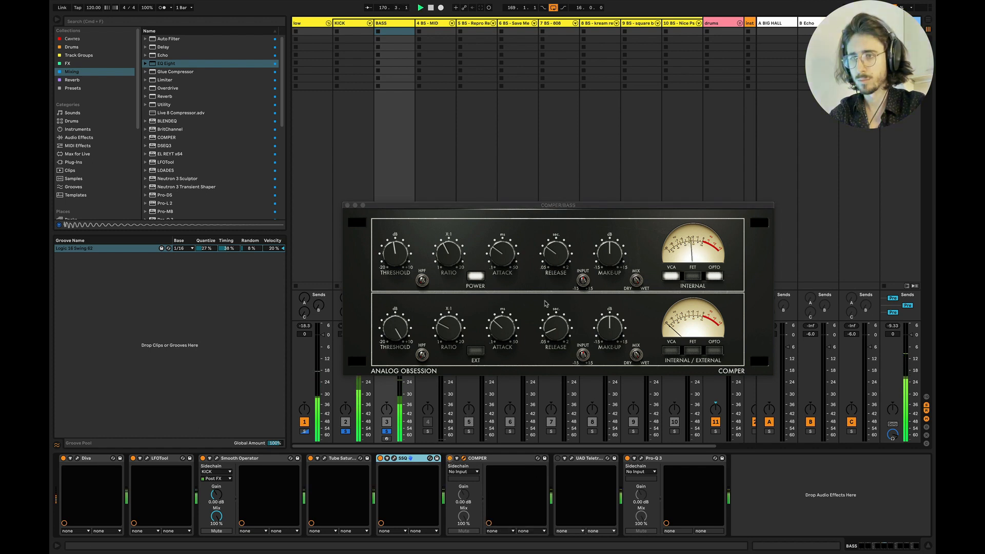
click(610, 252)
key(space)
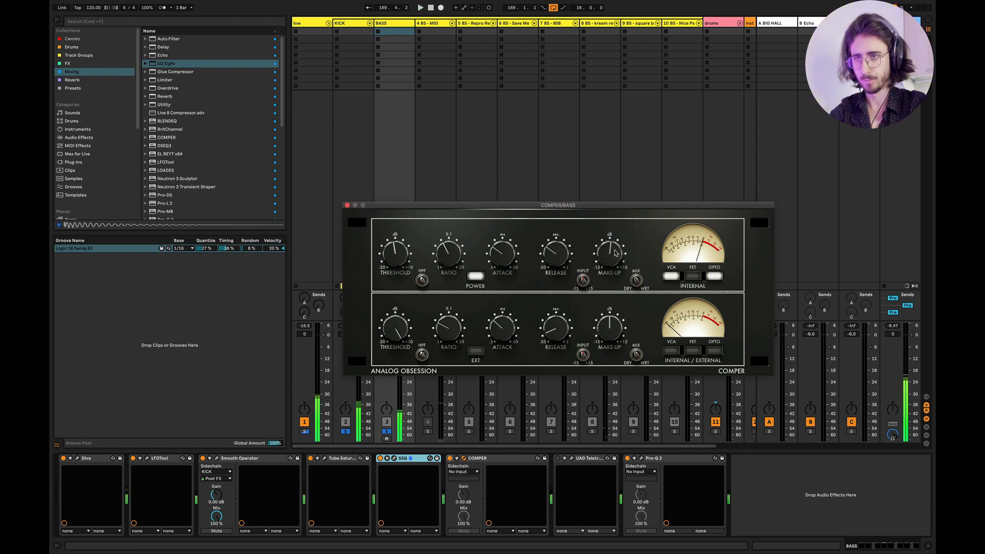
drag(509, 206, 485, 105)
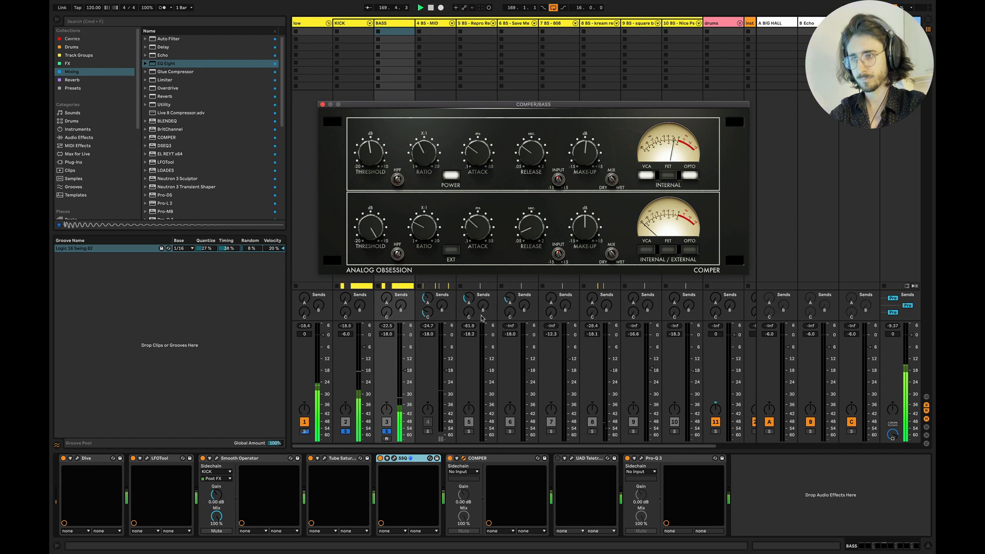
click(450, 458)
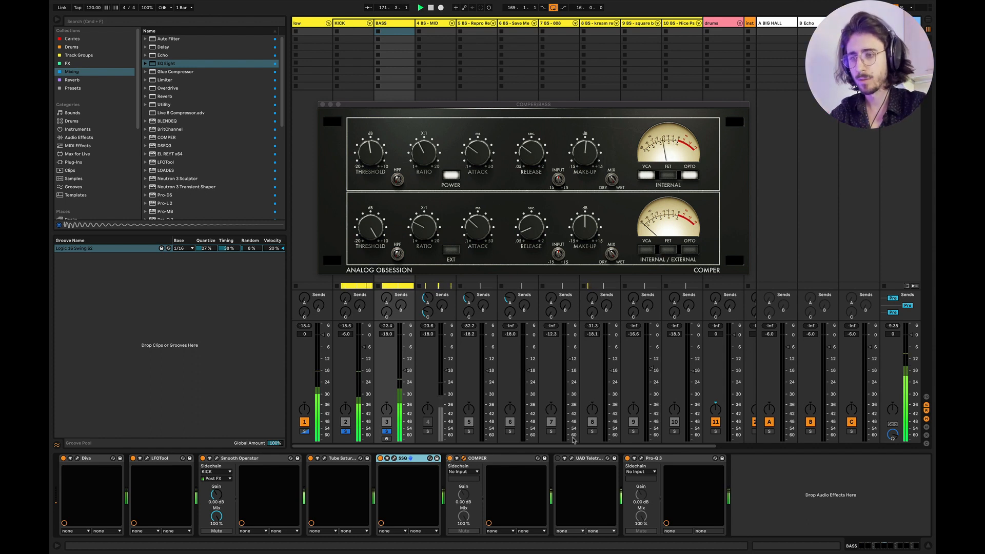
key(space)
Hide the plug-in window, turn on the UAD Teletronix LA-2A on the BASS track and show its window
key(super+alt+p)
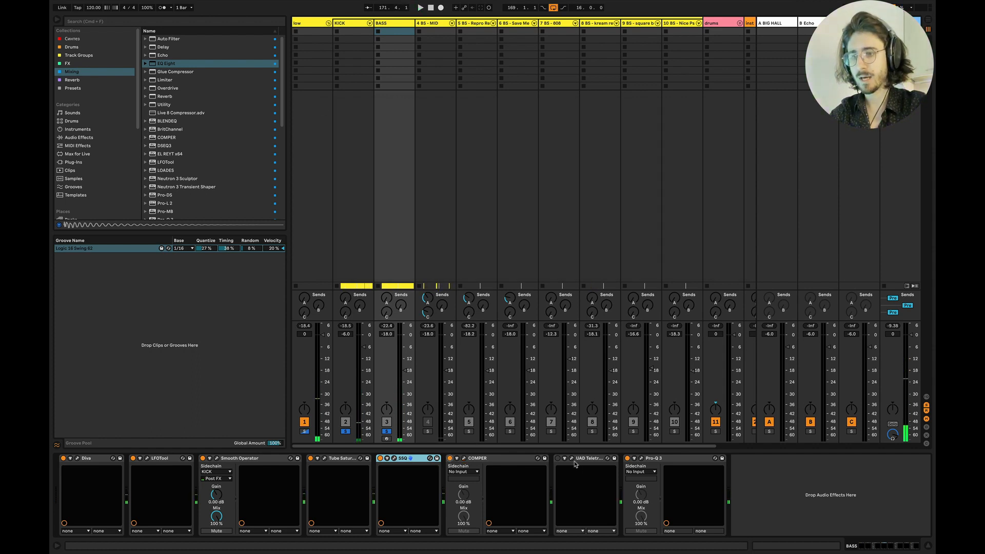
click(557, 458)
key(super+alt+p)
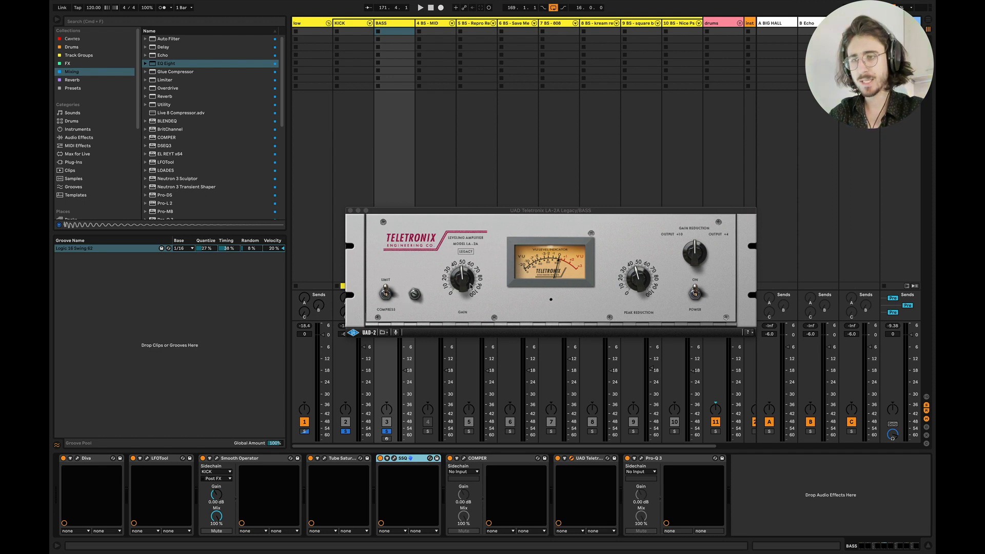
Play the loop, bypass and re-enable the Teletronix LA-2A to compare its effect on the bass, and close its window
key(space)
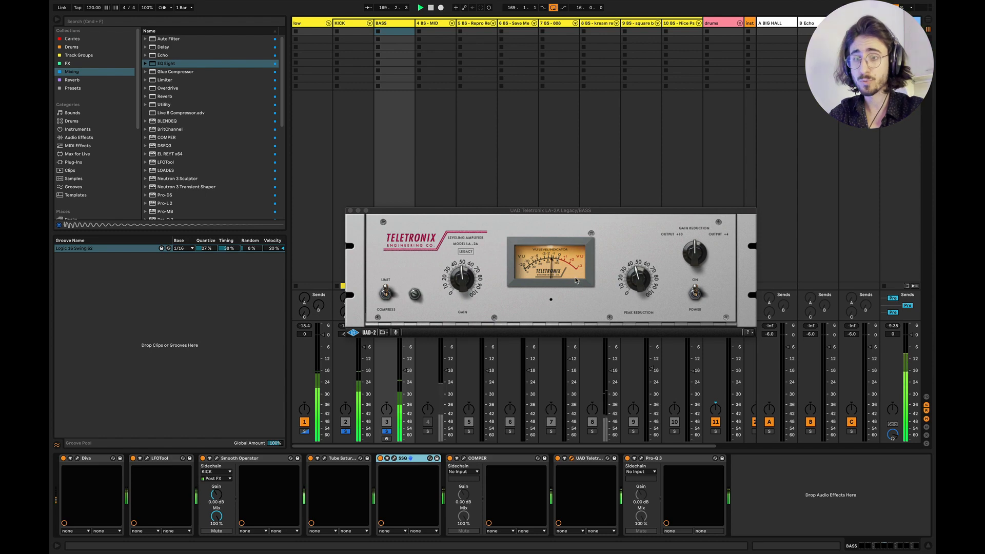
click(386, 294)
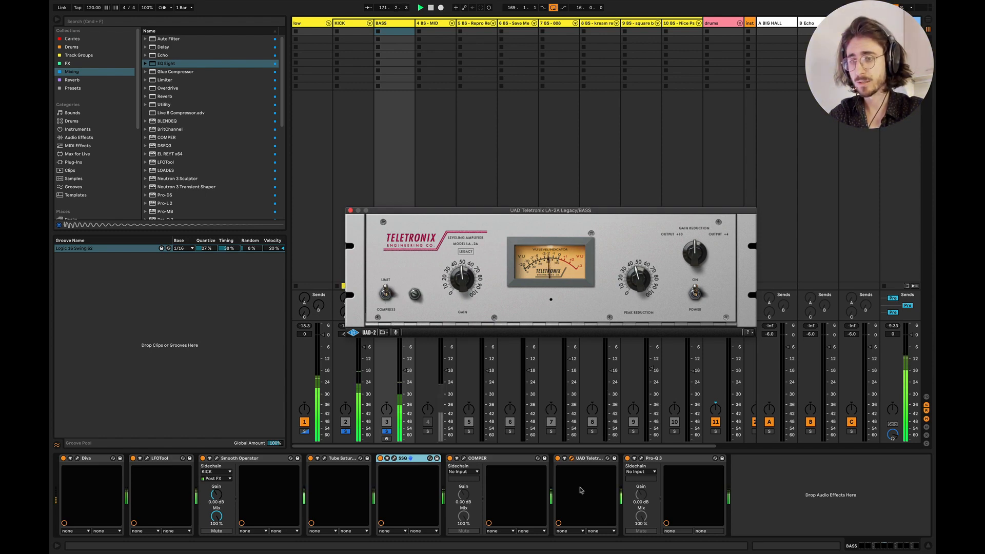
click(557, 458)
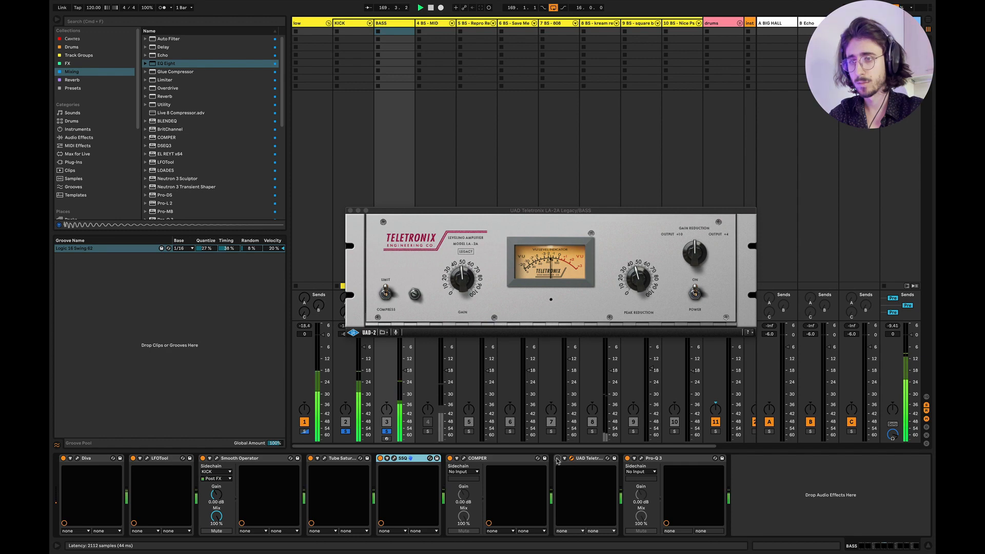
click(557, 459)
key(space)
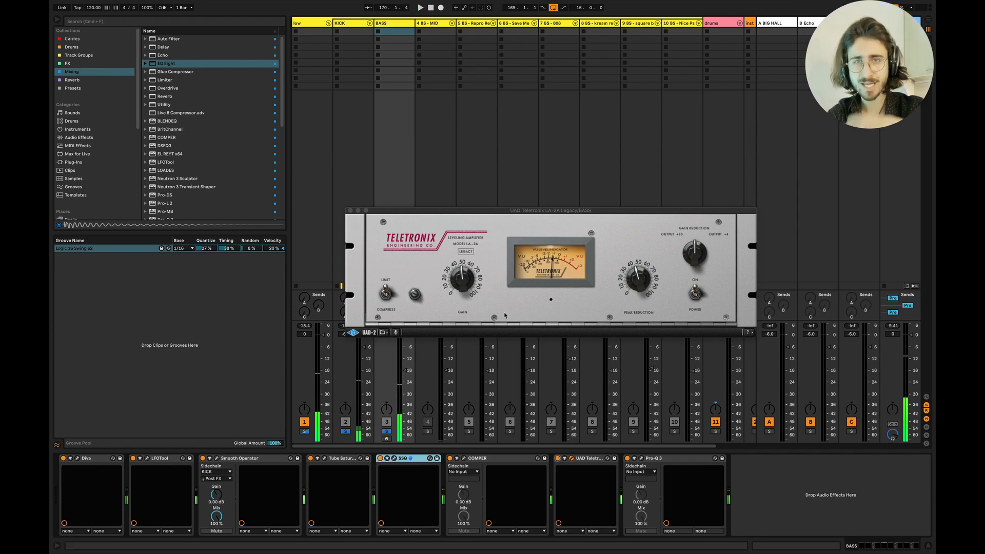
key(space)
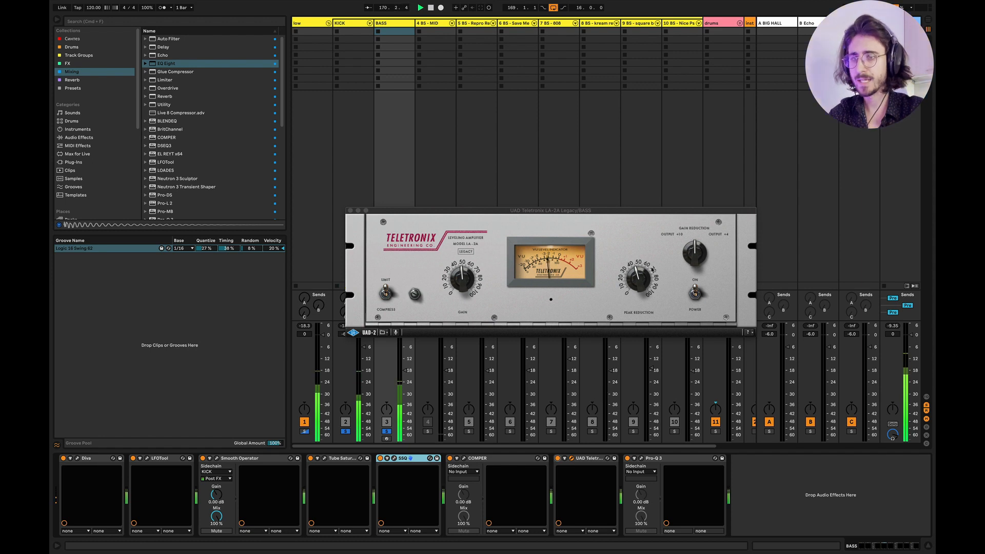
click(351, 210)
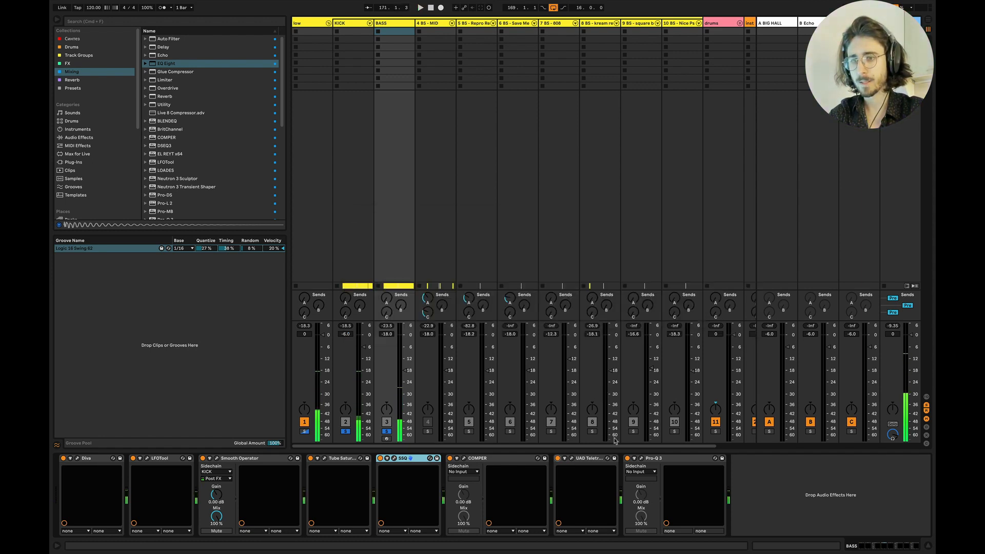
Open Pro-Q 3 on the BASS track and, during playback, add a 300 Hz bell cut, narrow it to Q 2.583 and move it to about 1 kHz
click(805, 501)
click(642, 459)
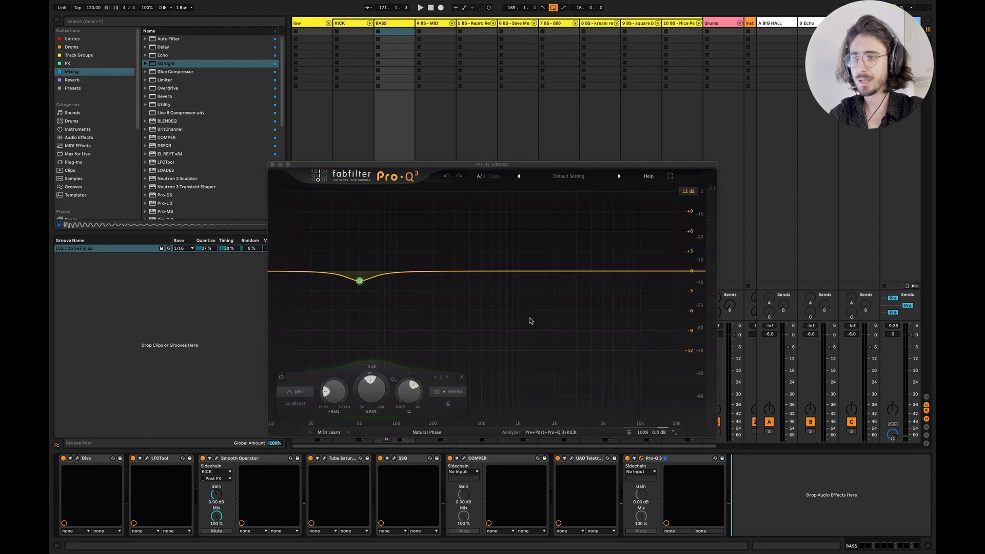
key(space)
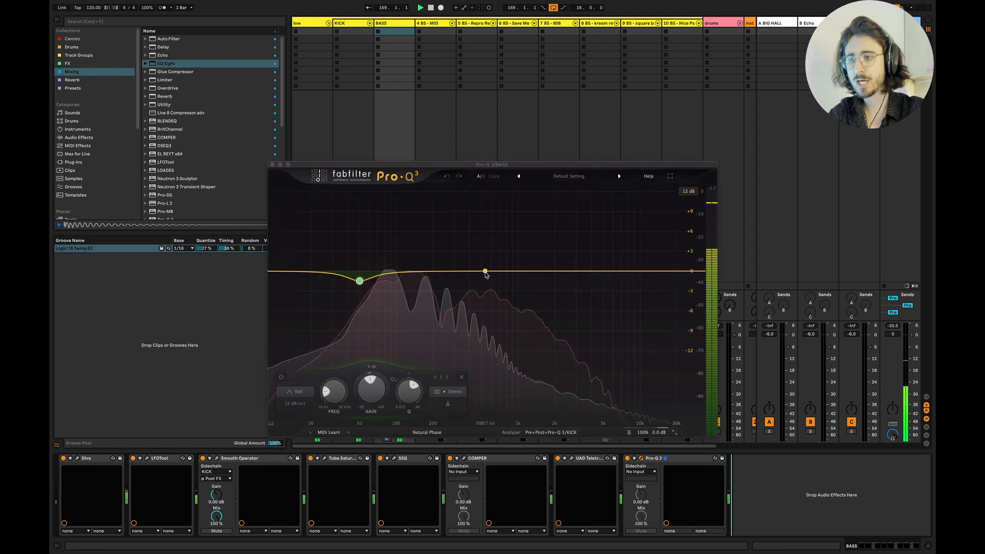
drag(454, 273, 454, 283)
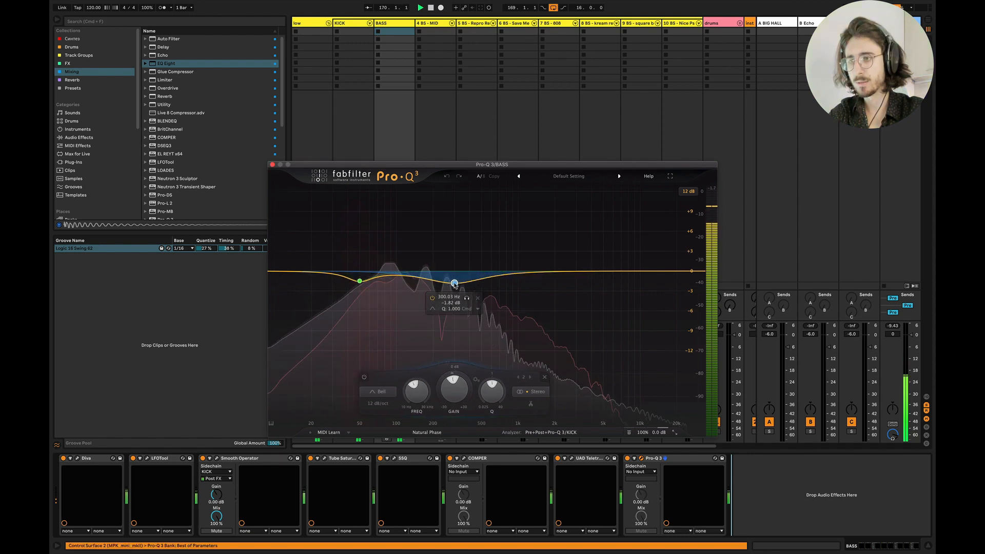
drag(493, 384, 493, 370)
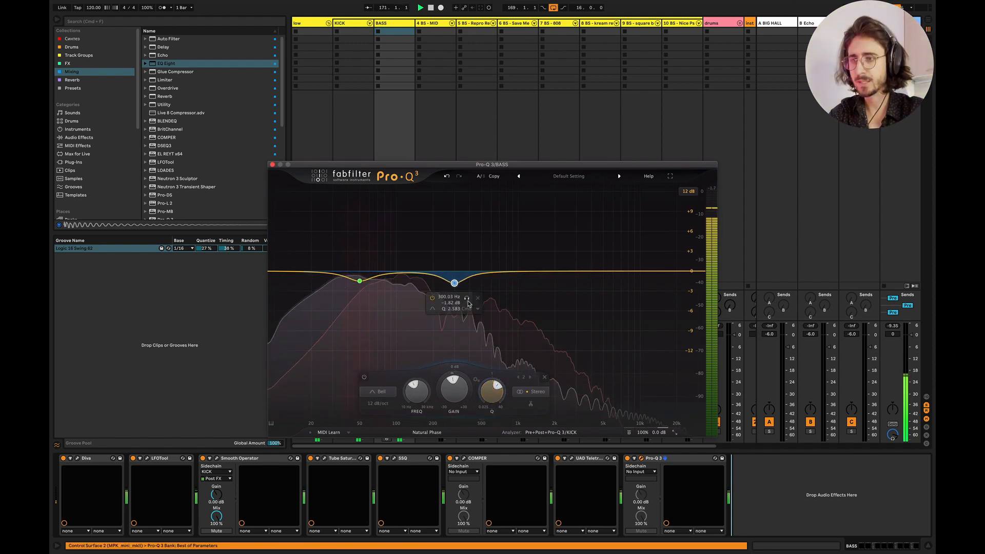
drag(449, 282, 511, 287)
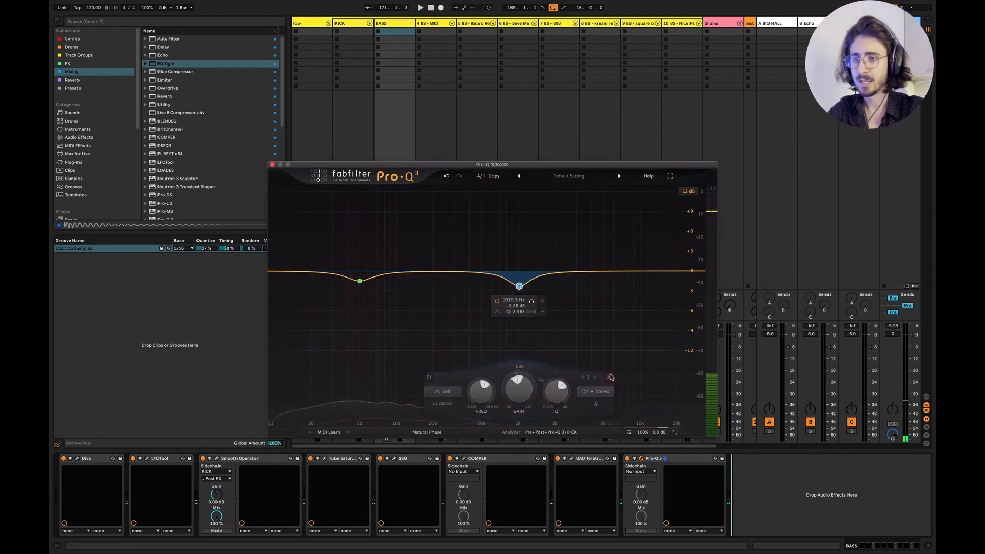
Remove the 1 kHz and 50 Hz bands from Pro-Q 3 and delete the plug-in from the BASS track
double_click(517, 286)
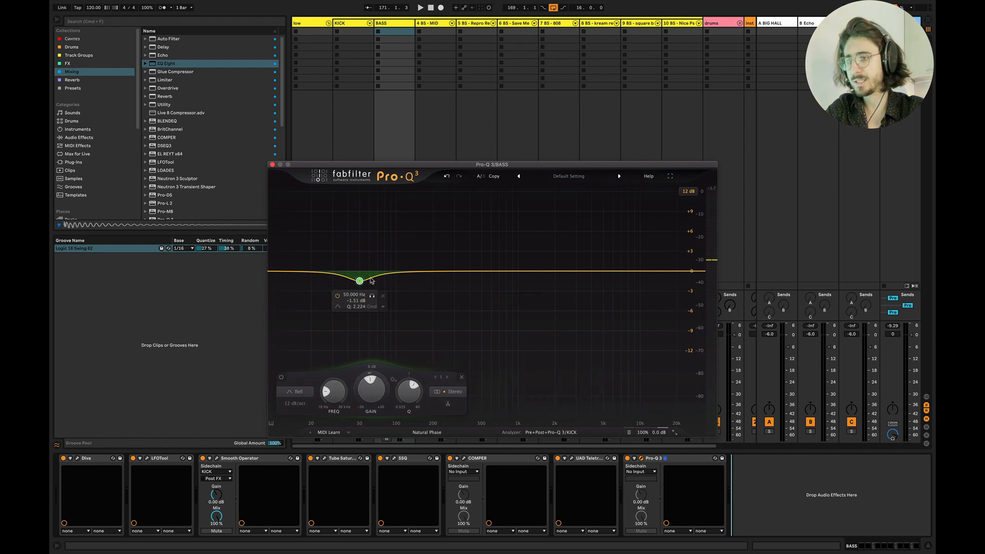
click(463, 378)
click(673, 461)
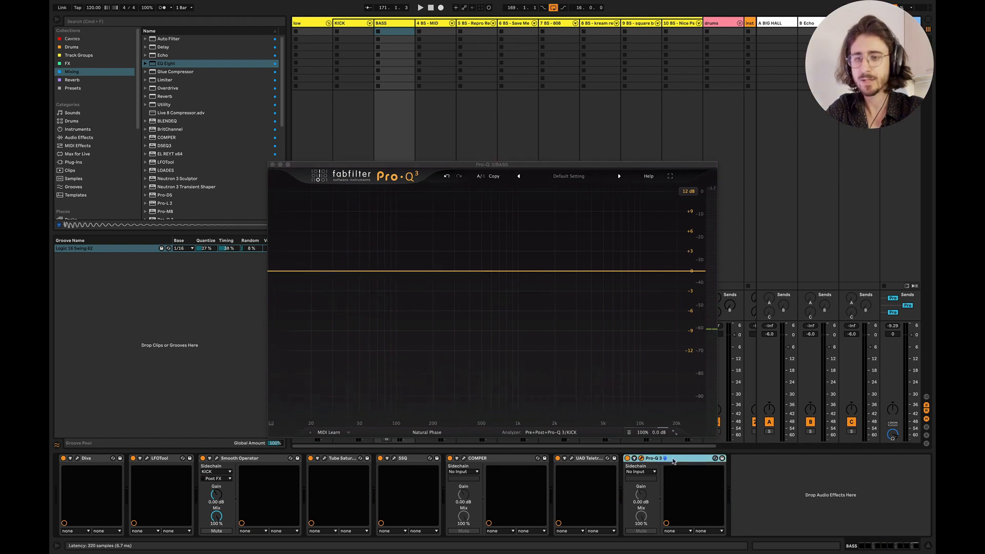
key(Delete)
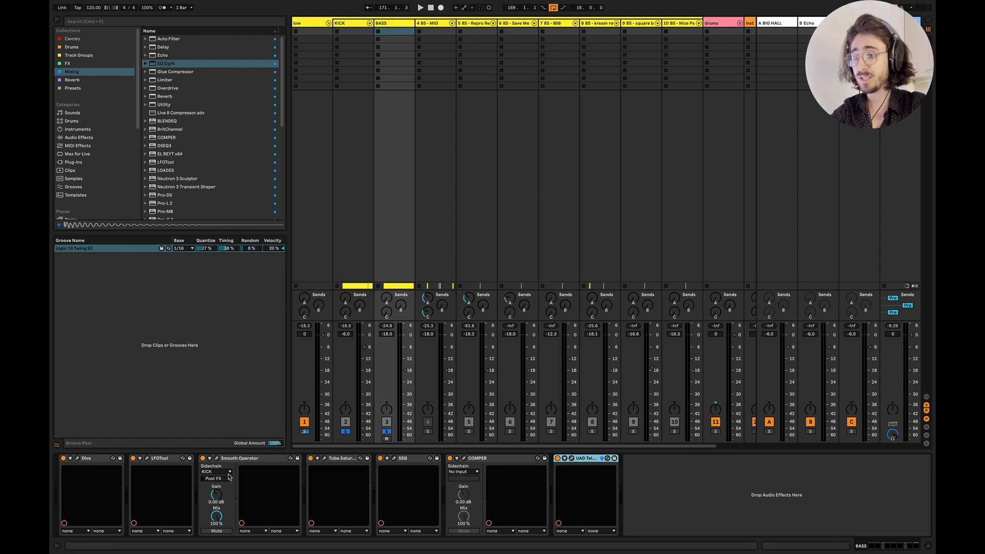
click(236, 459)
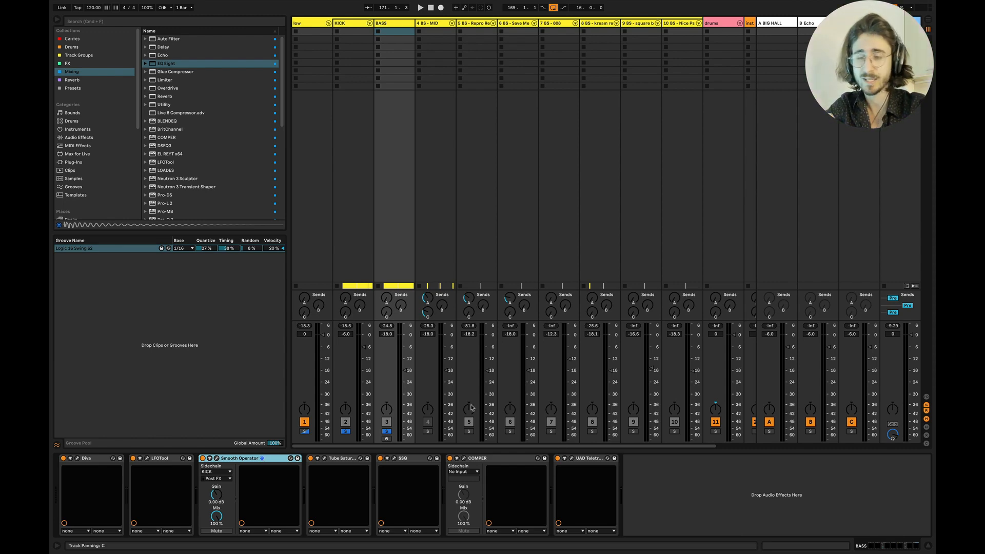
Switch to the Keynote presentation, go to the Routing slide and point out the Kick, Bass, Low Group and Eq boxes by selecting them
key(ctrl+Left)
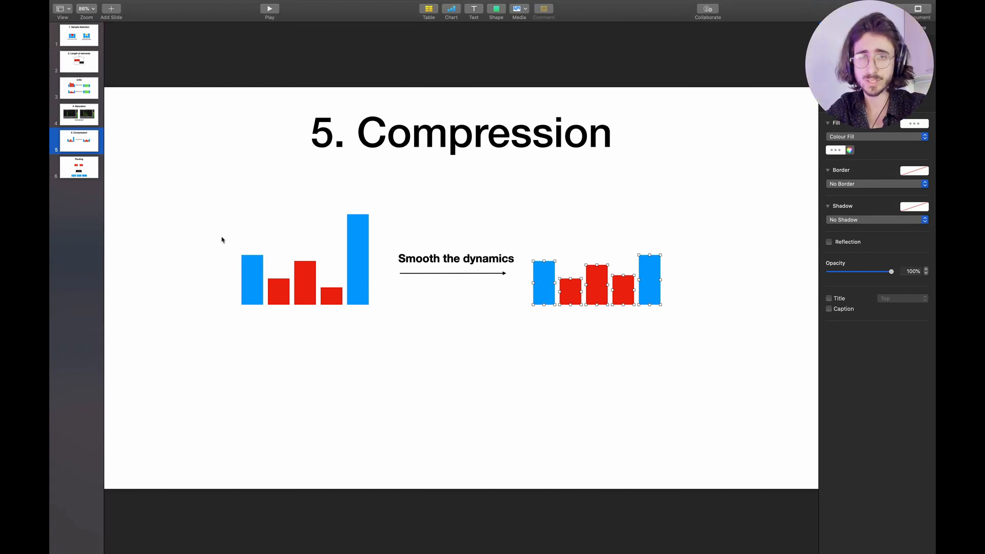
key(Down)
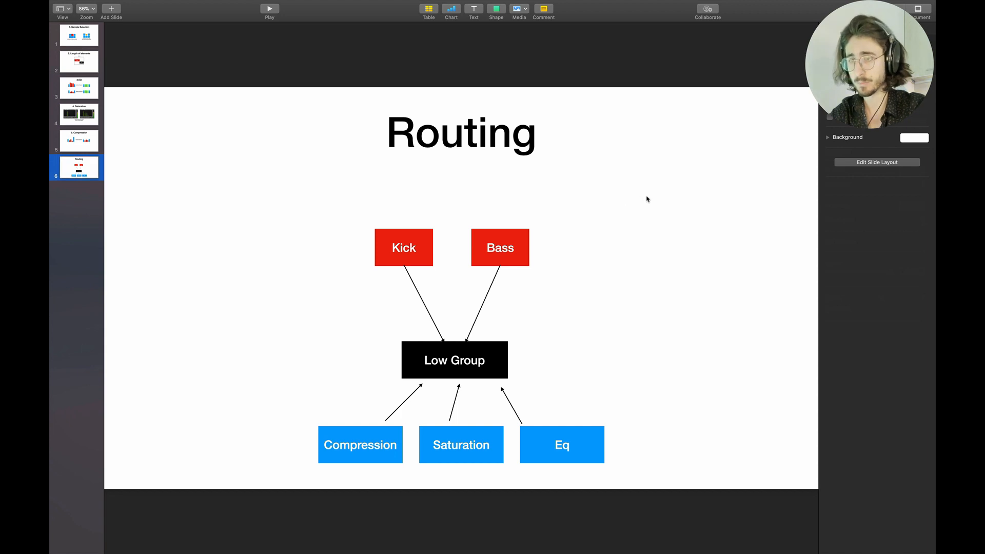
drag(649, 198, 354, 270)
drag(538, 263, 553, 277)
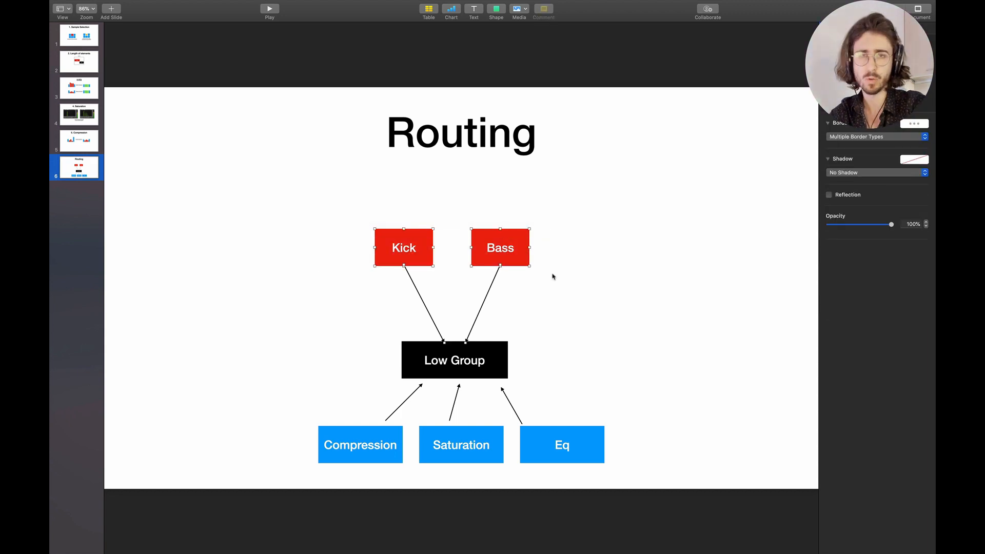
click(462, 364)
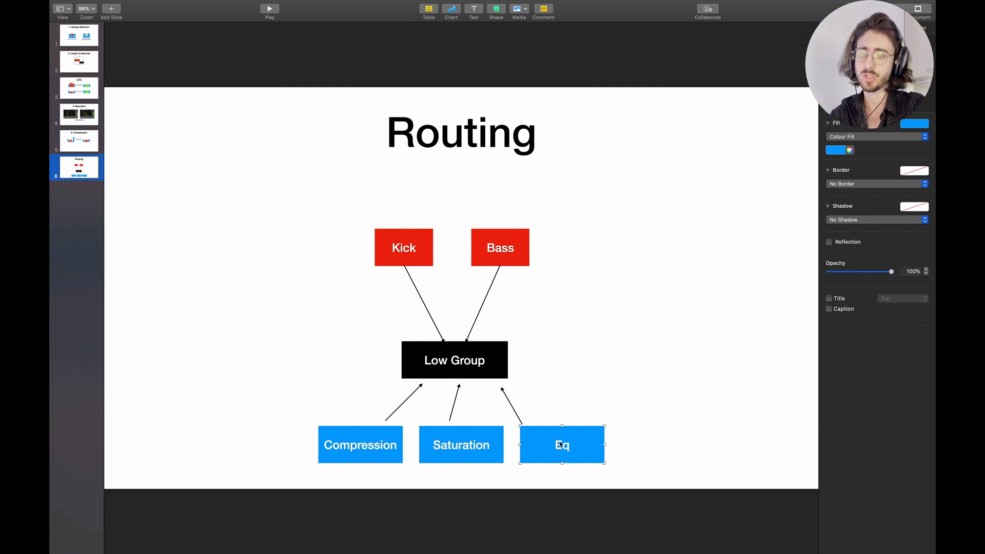
drag(605, 226, 345, 275)
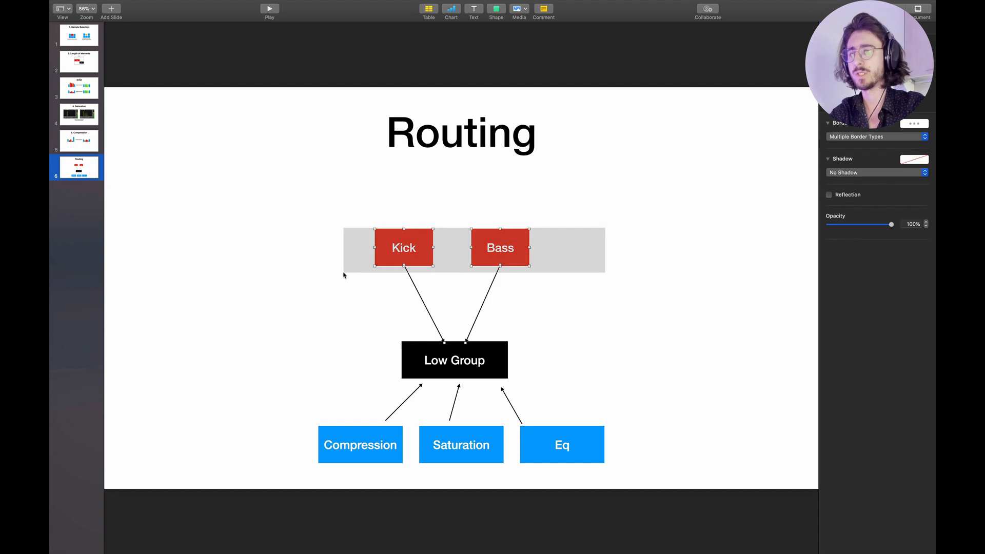
drag(626, 225, 362, 271)
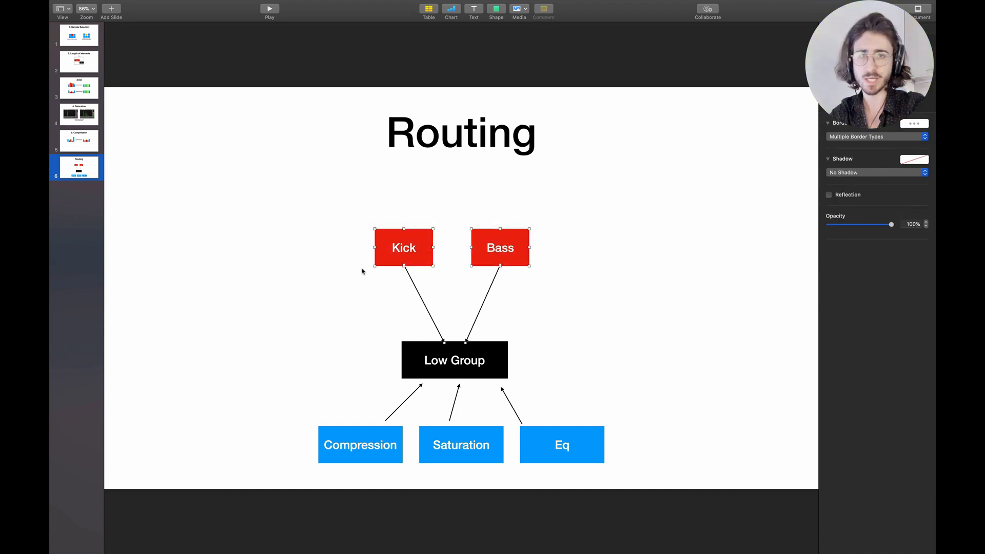
Switch back to Ableton Live, select the low group track to show its devices and change to Arrangement View
key(ctrl+Right)
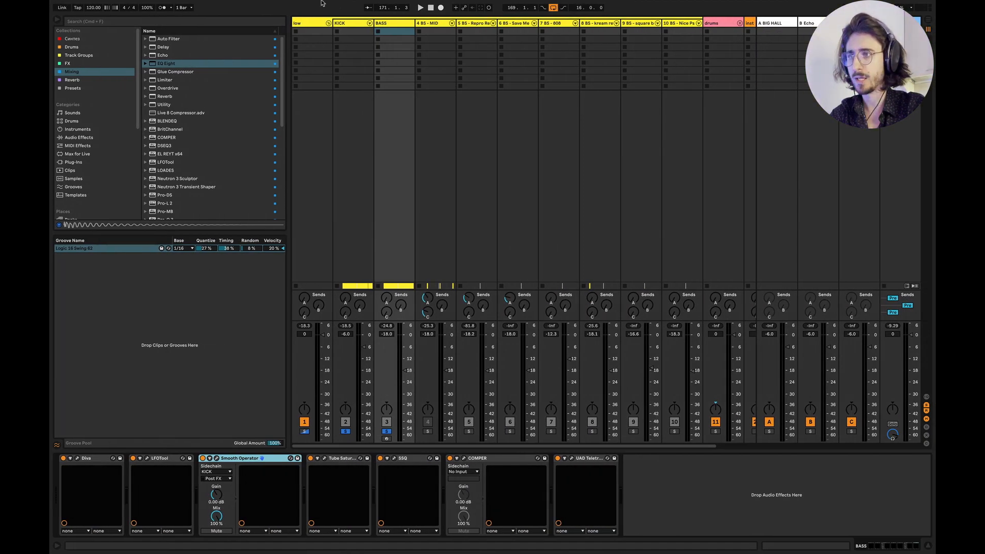
click(301, 25)
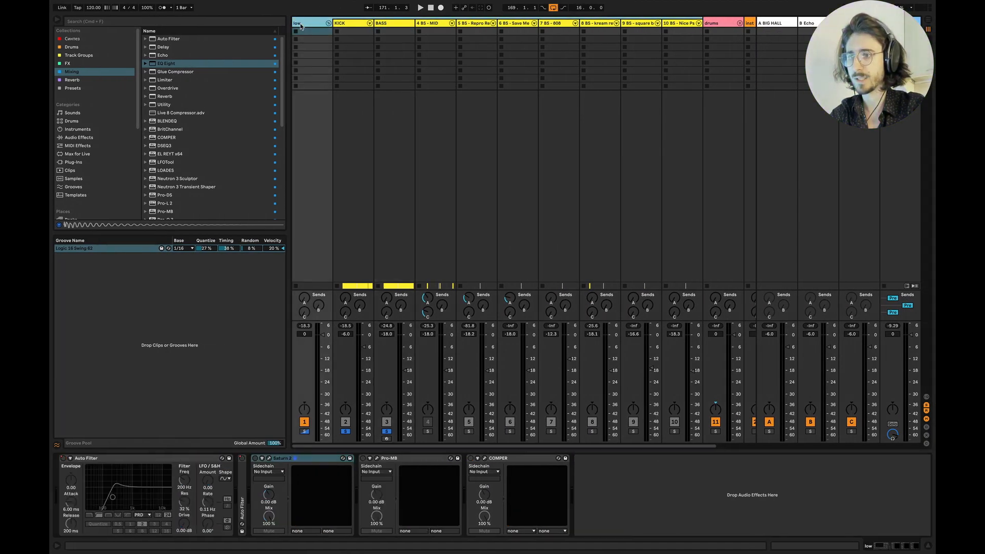
key(Tab)
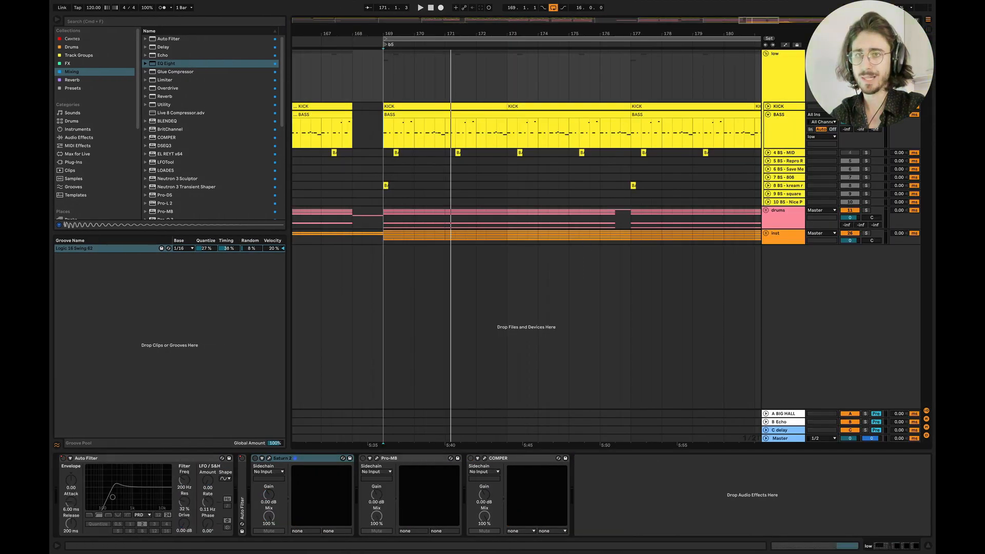
Play the loop, select the KICK track, turn on its Glue Compressor and restart playback to hear it
key(space)
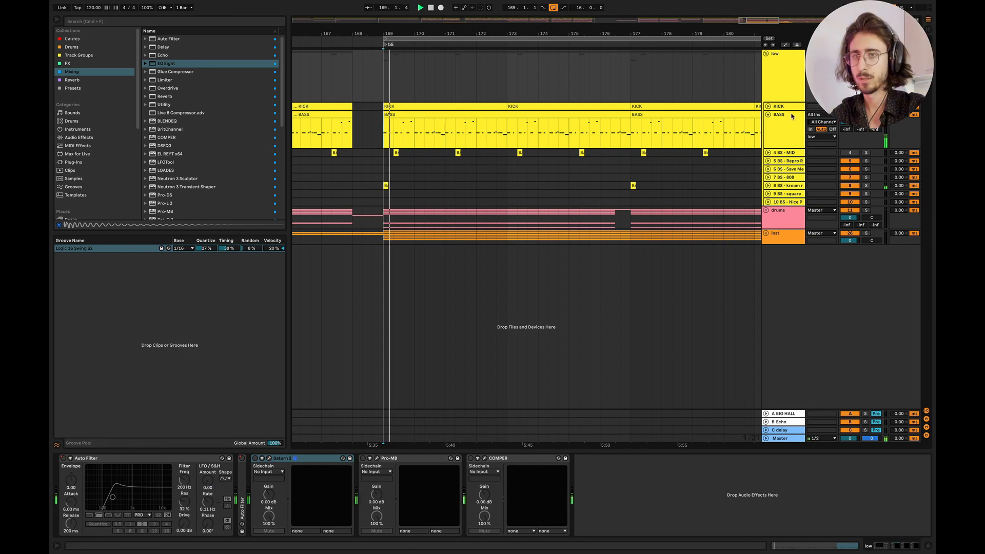
click(789, 106)
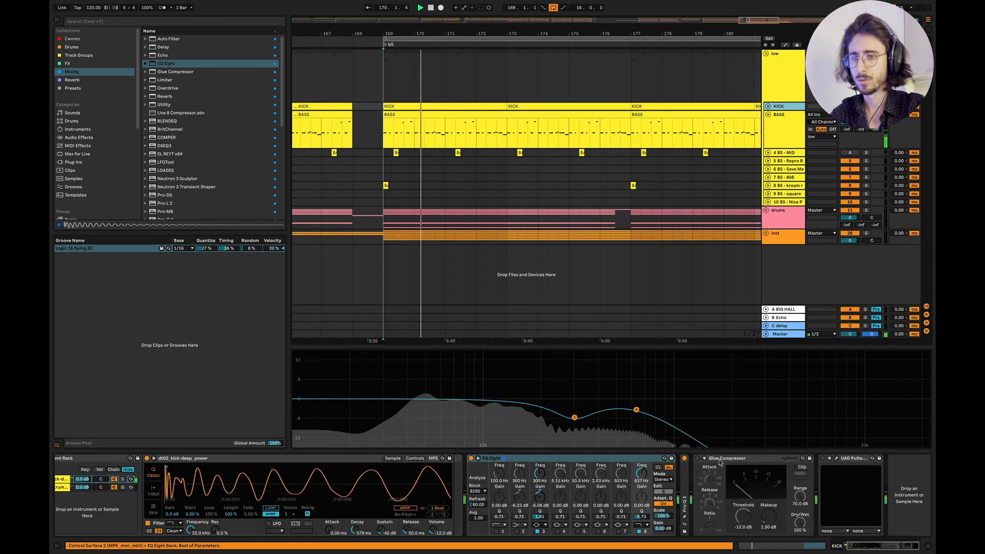
key(space)
click(697, 458)
key(space)
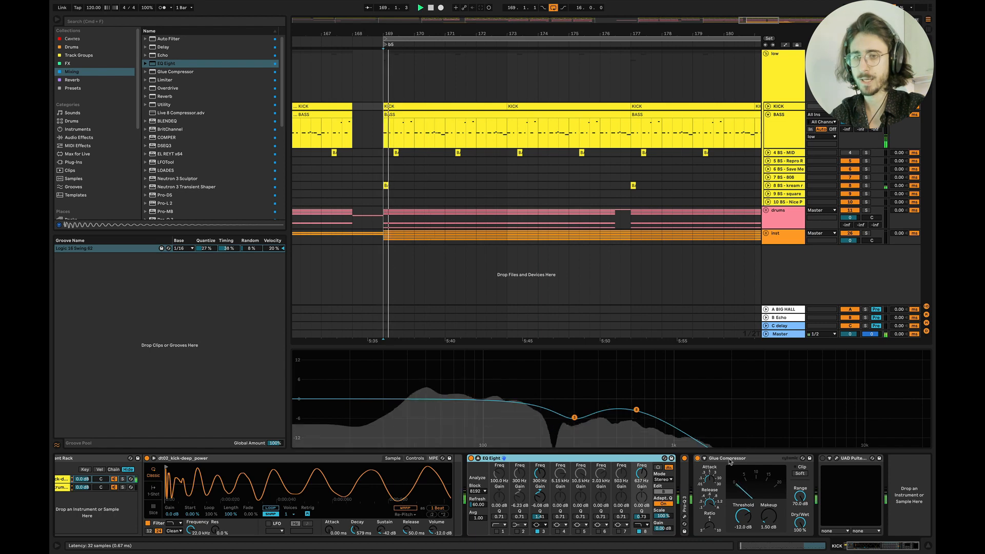
Turn on the UAD Pultec on the KICK track, open its window, listen to the loop and close the window
click(823, 458)
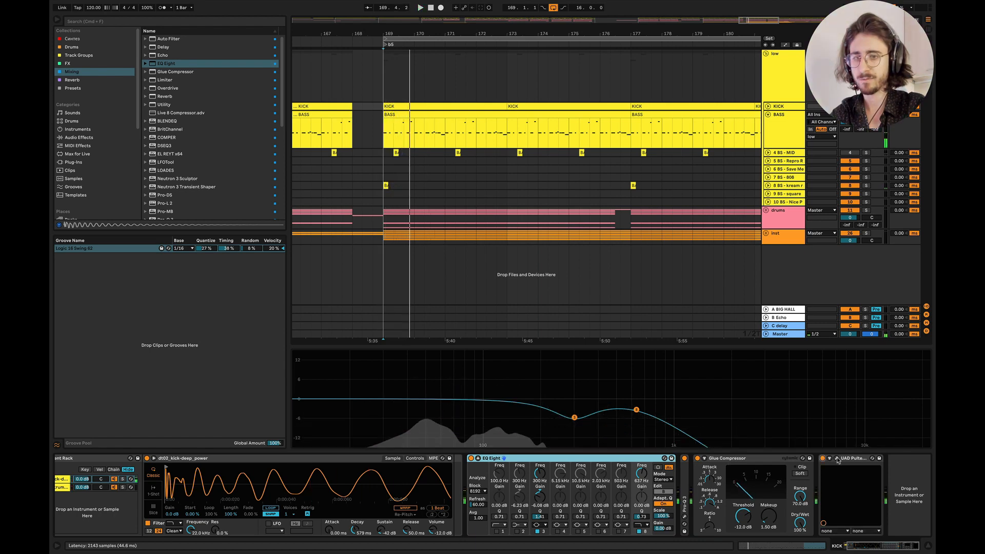
click(837, 458)
click(491, 266)
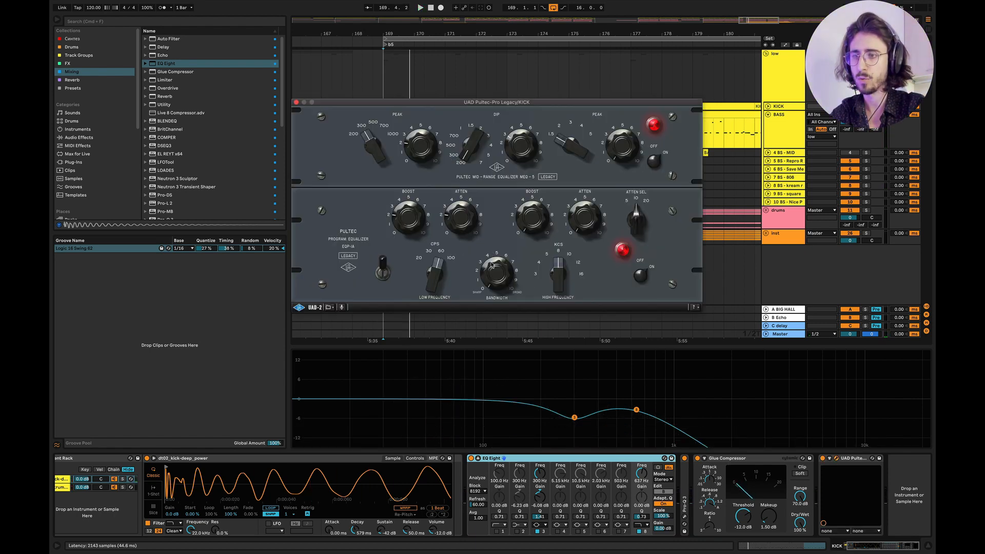
key(space)
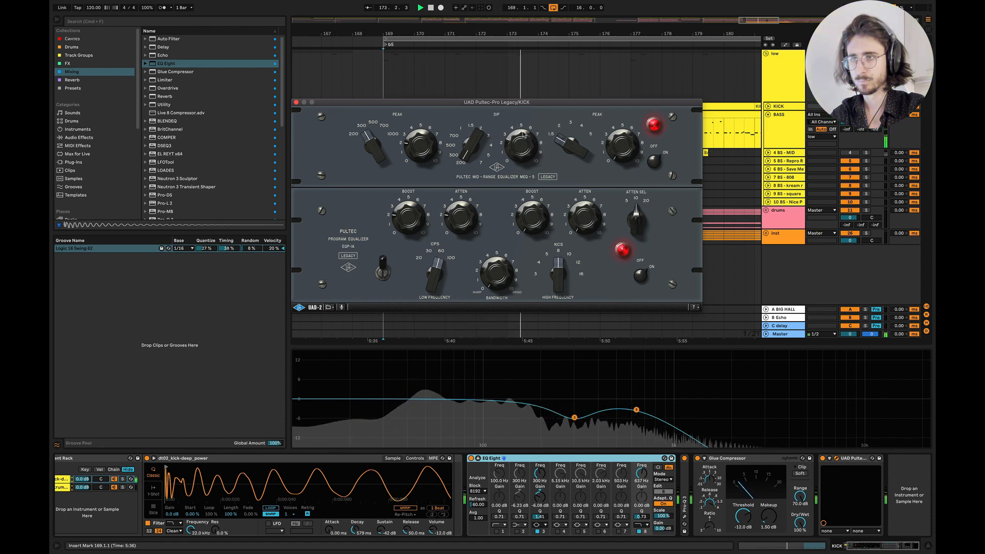
key(space)
click(296, 102)
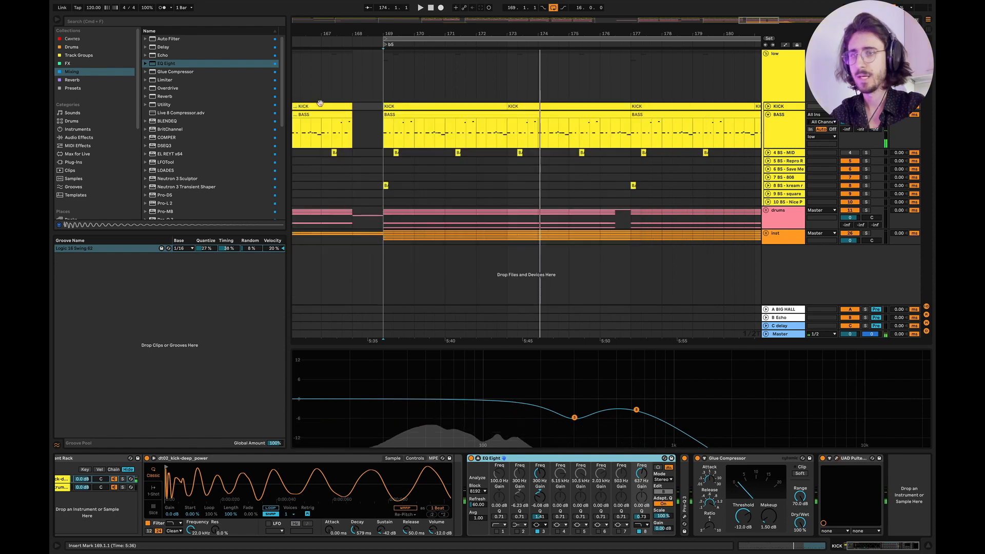
Select the low group track, turn on its Saturn 2 device and open the plug-in window
click(770, 88)
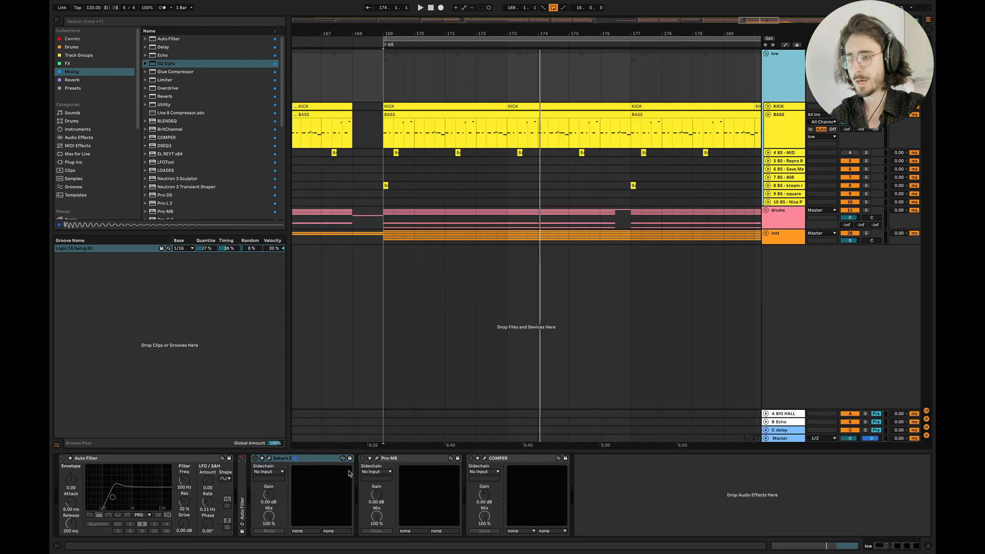
click(255, 458)
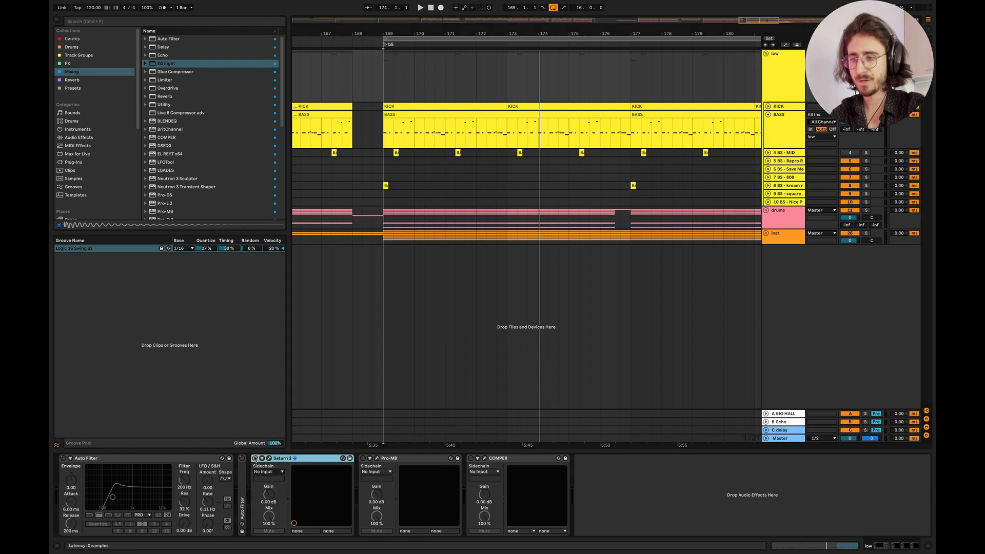
click(268, 458)
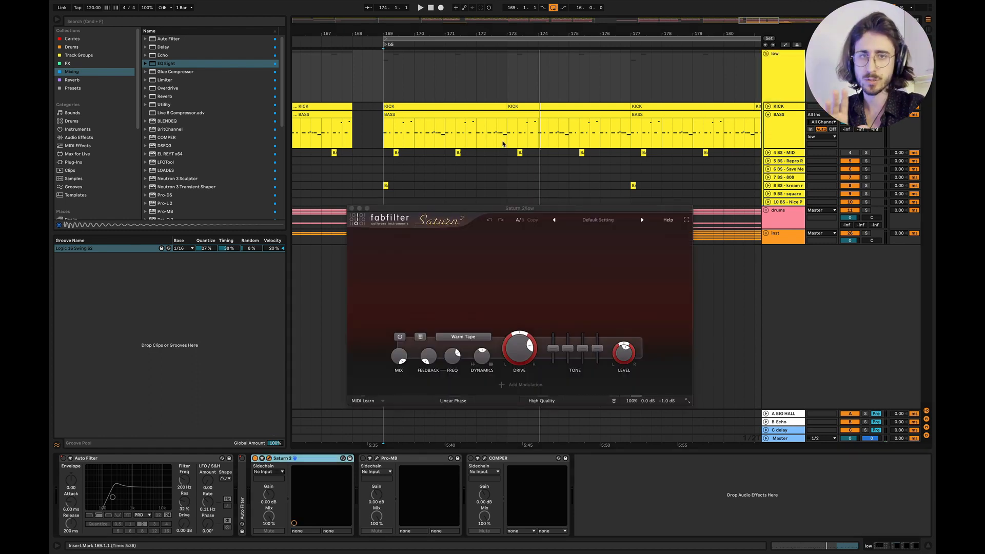
drag(500, 210, 500, 186)
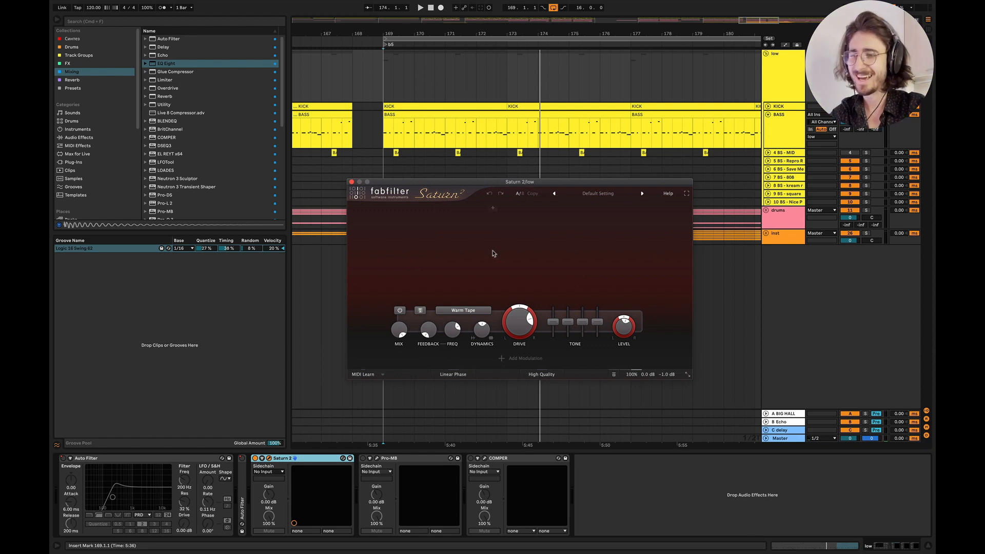
Lower Saturn 2's Band 1 drive slightly during loop playback and audition the saturation on the low group
drag(516, 329, 517, 349)
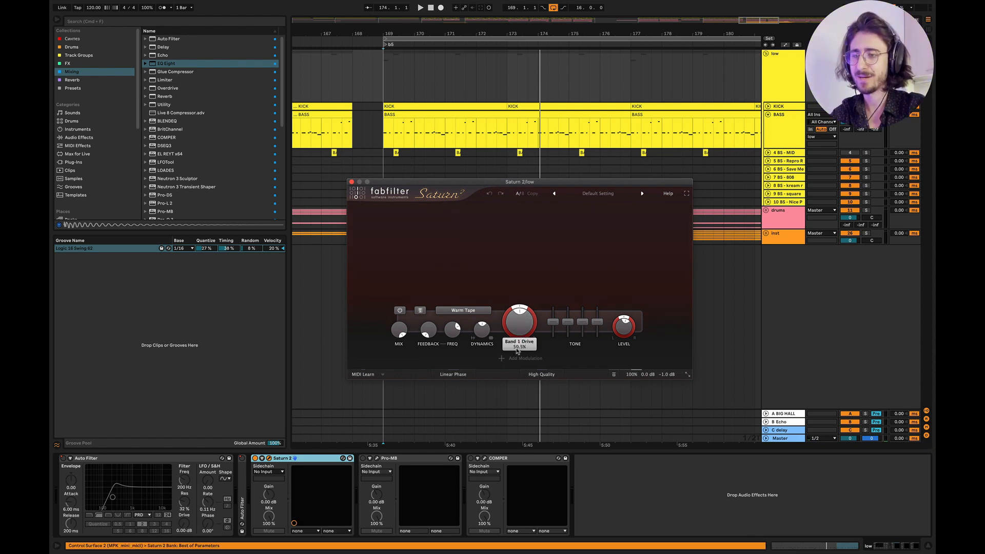
key(space)
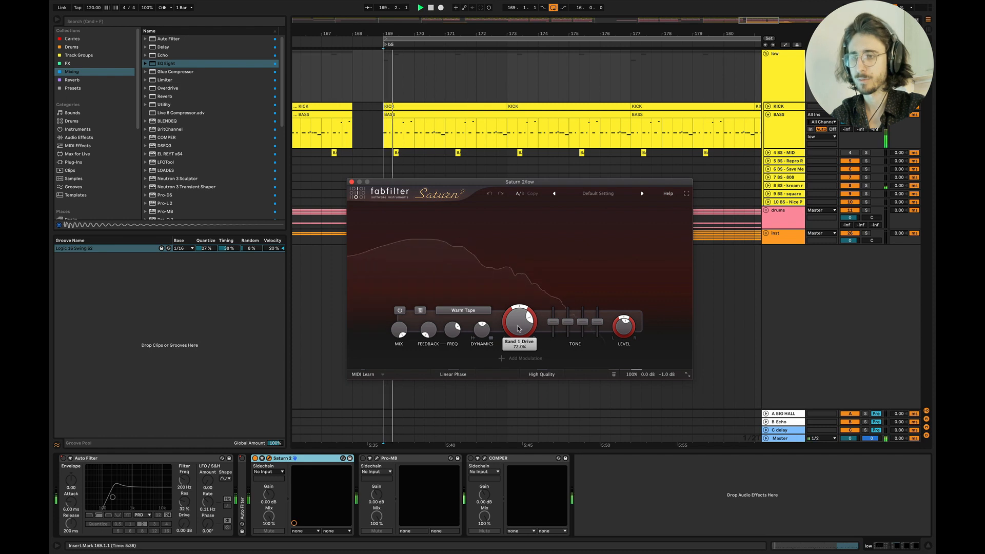
drag(518, 329, 518, 336)
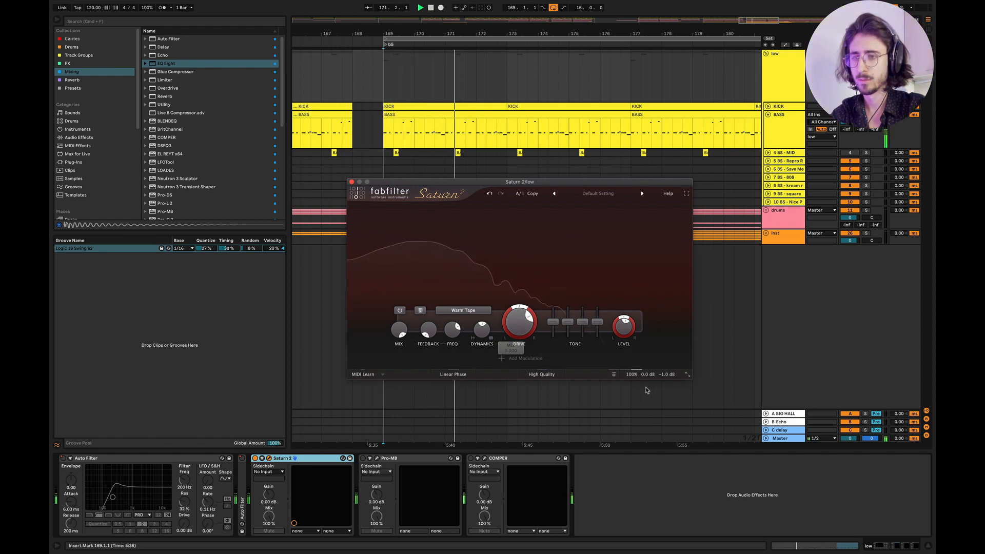
mouse_move(636, 361)
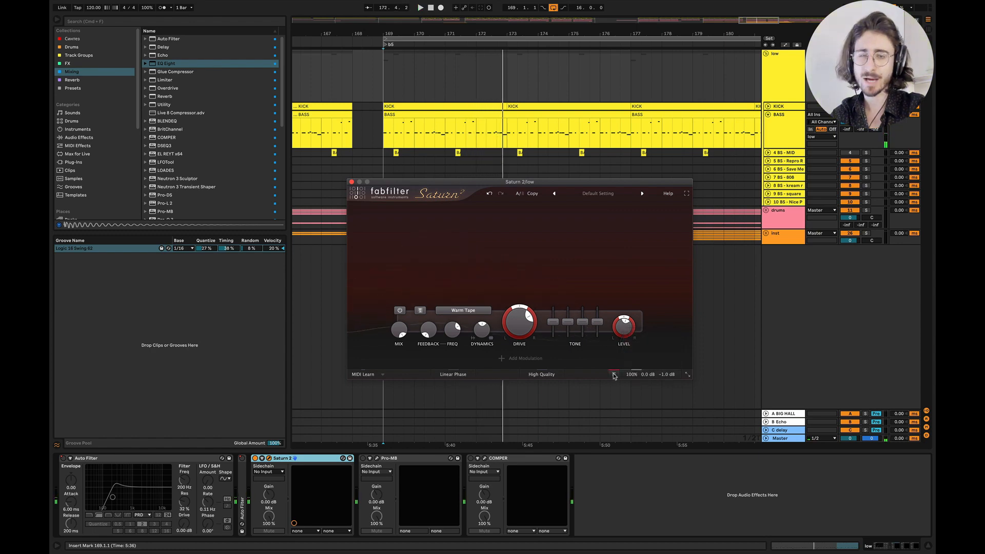
key(space)
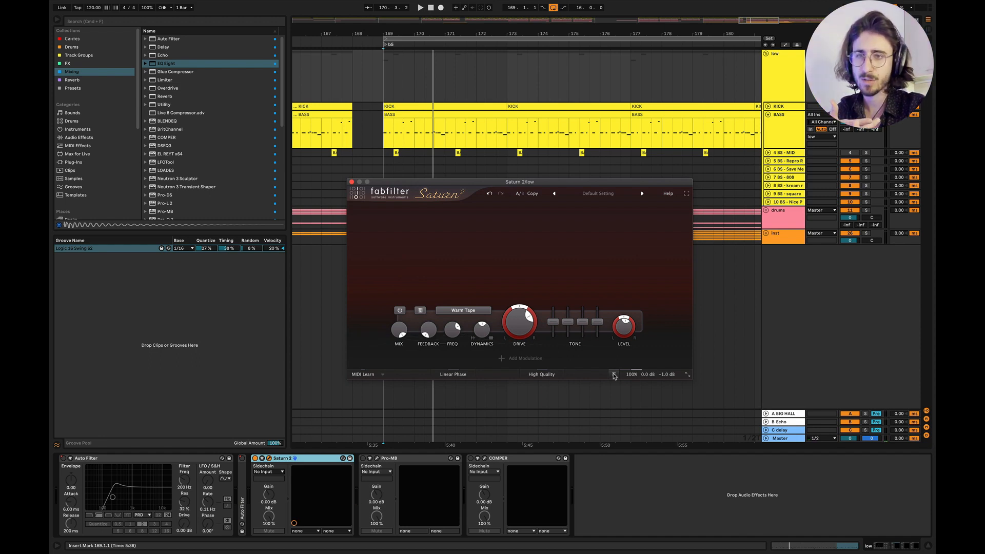
key(space)
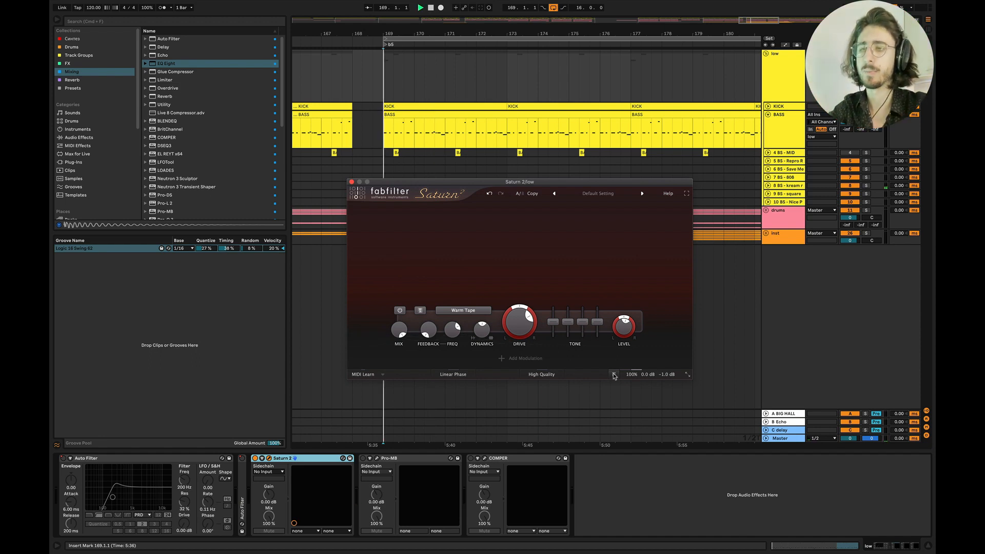
Try Saturn 2 with two bands and the upper band bypassed during playback, and undo back to a single band
mouse_move(523, 329)
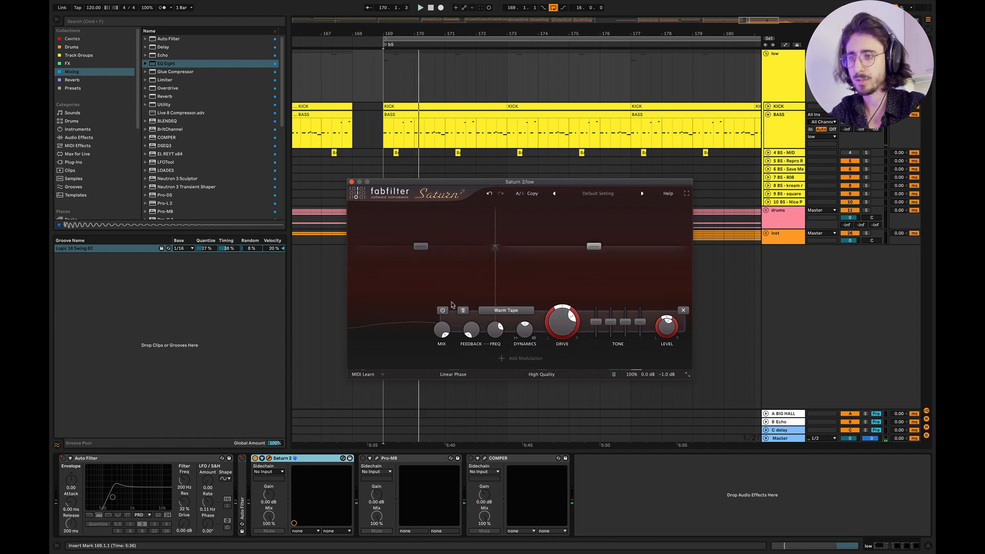
click(442, 310)
key(space)
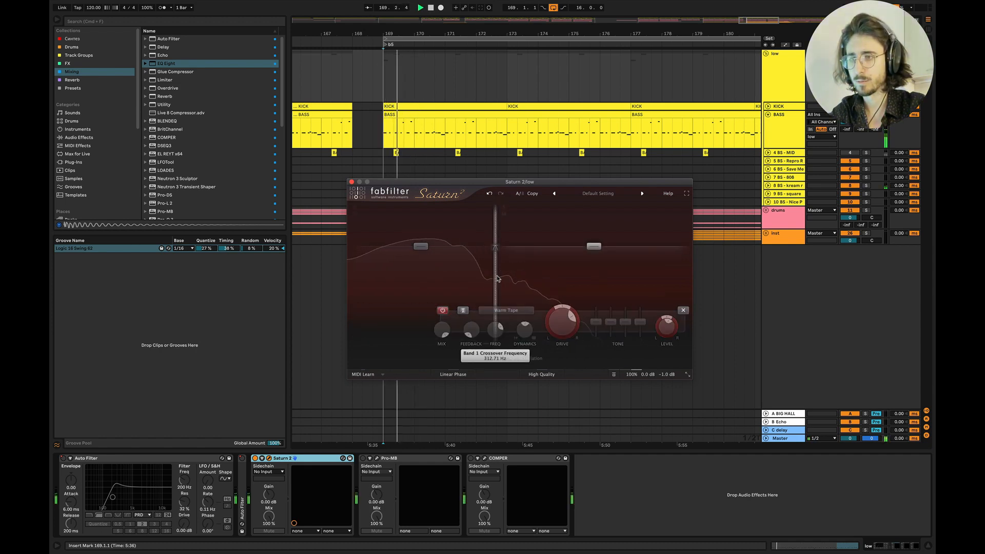
drag(497, 276, 495, 206)
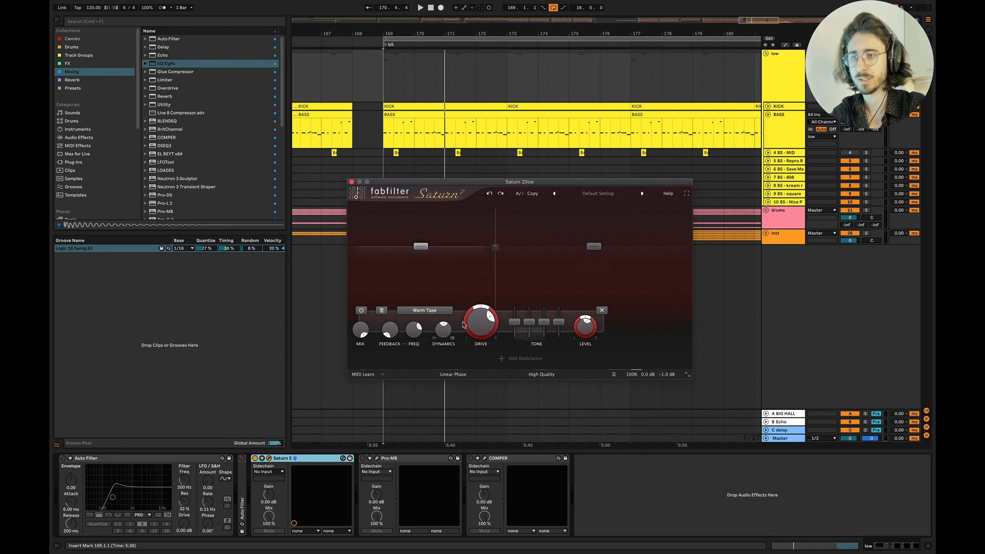
click(489, 195)
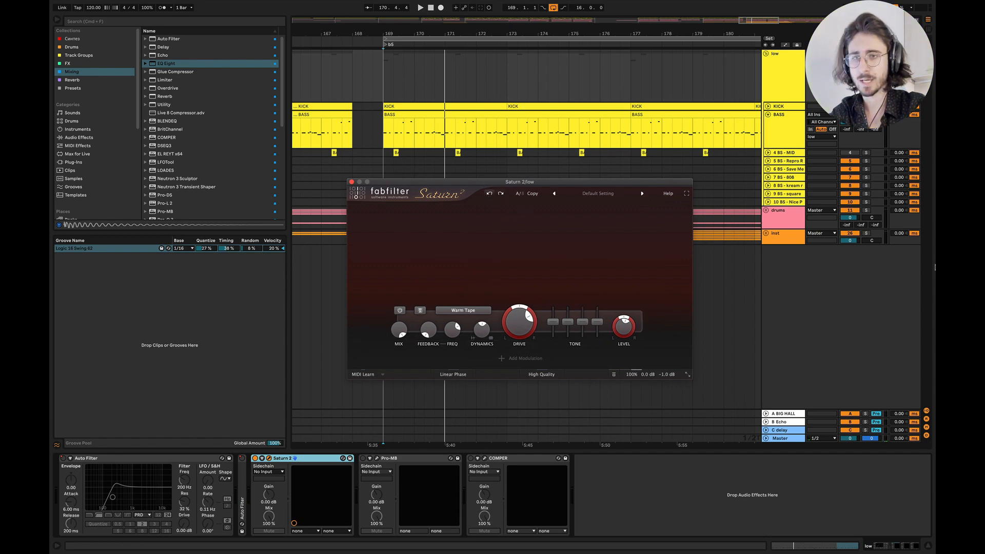
Play the loop and solo the drums and inst groups together
key(space)
click(866, 211)
click(867, 234)
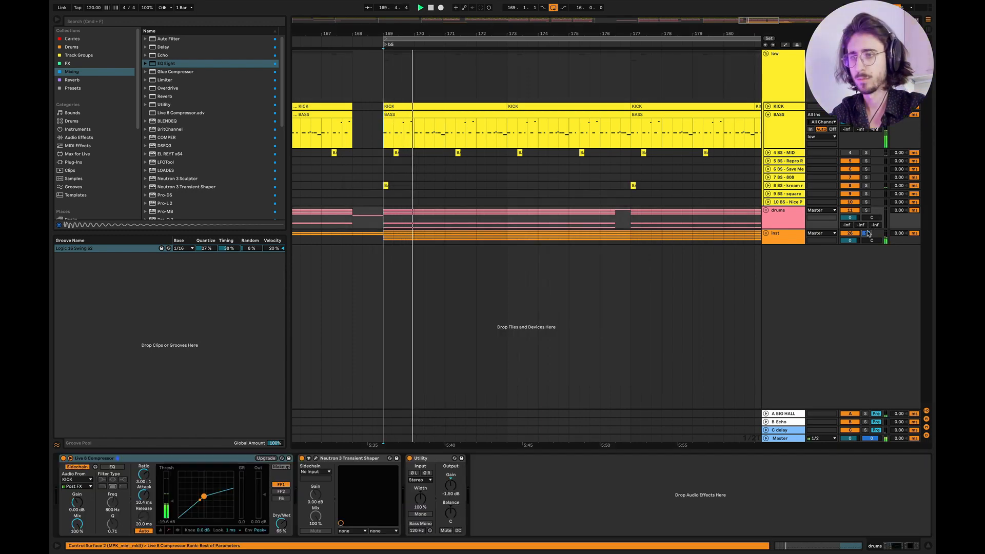
click(867, 210)
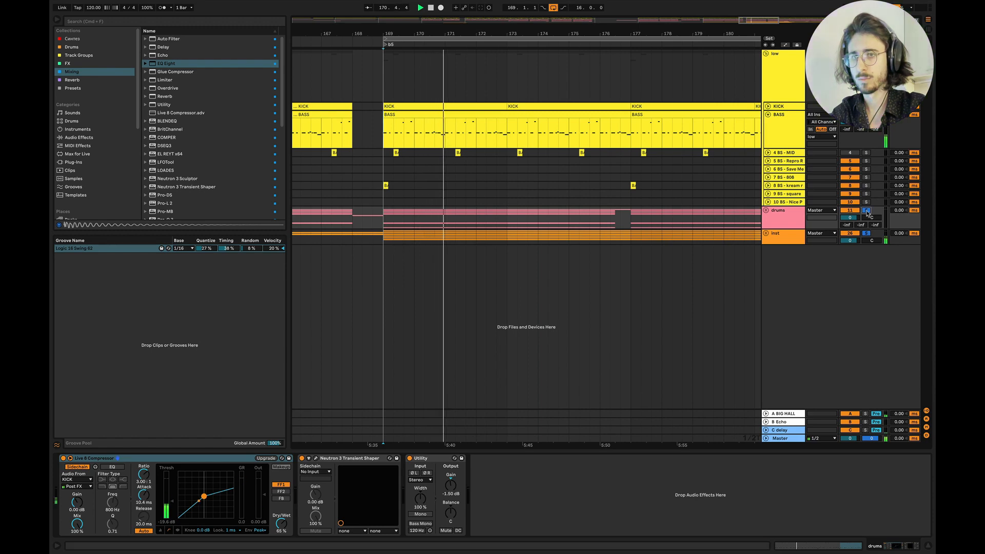
Return to the low group, fine-tune Saturn 2's drive against the other groups, stop playback and close the plug-in window
click(793, 98)
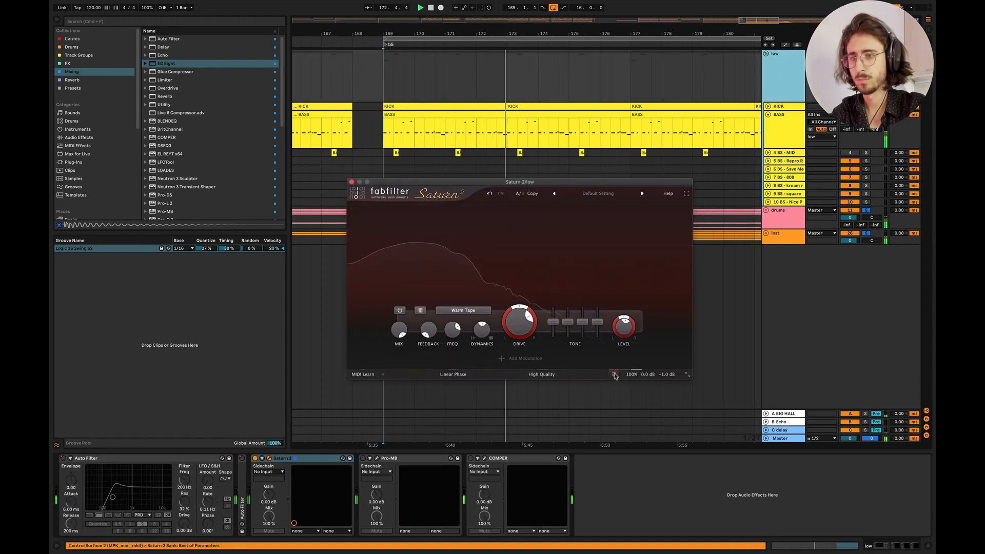
mouse_move(527, 334)
mouse_down()
mouse_move(525, 325)
mouse_move(525, 333)
mouse_up()
key(space)
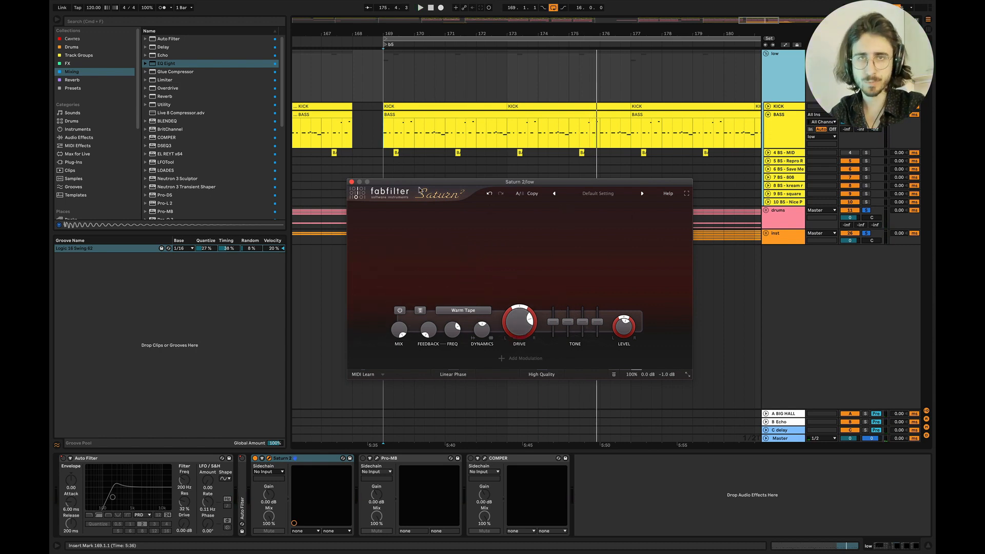
click(352, 183)
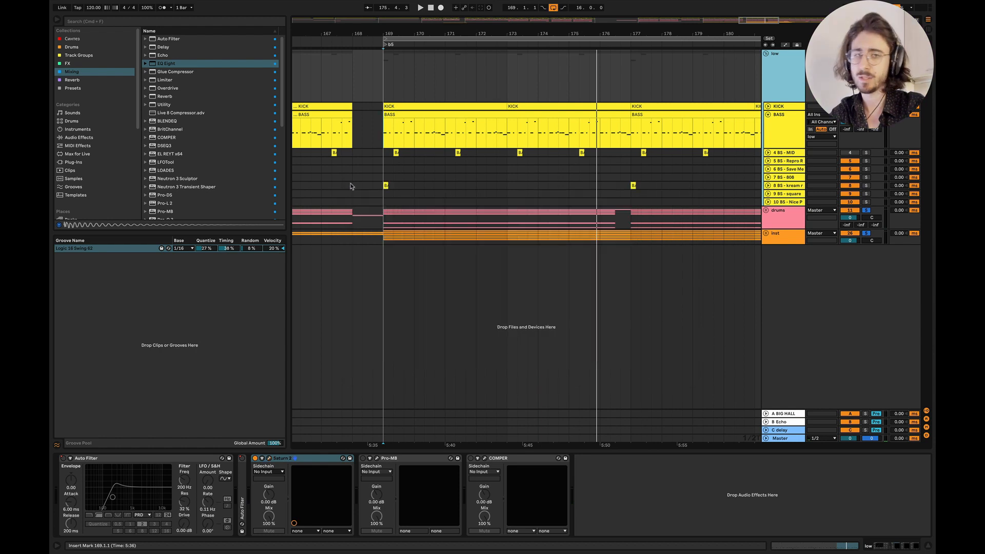
Turn on Pro-MB on the low group, open its window and show the low band's compression controls
click(535, 508)
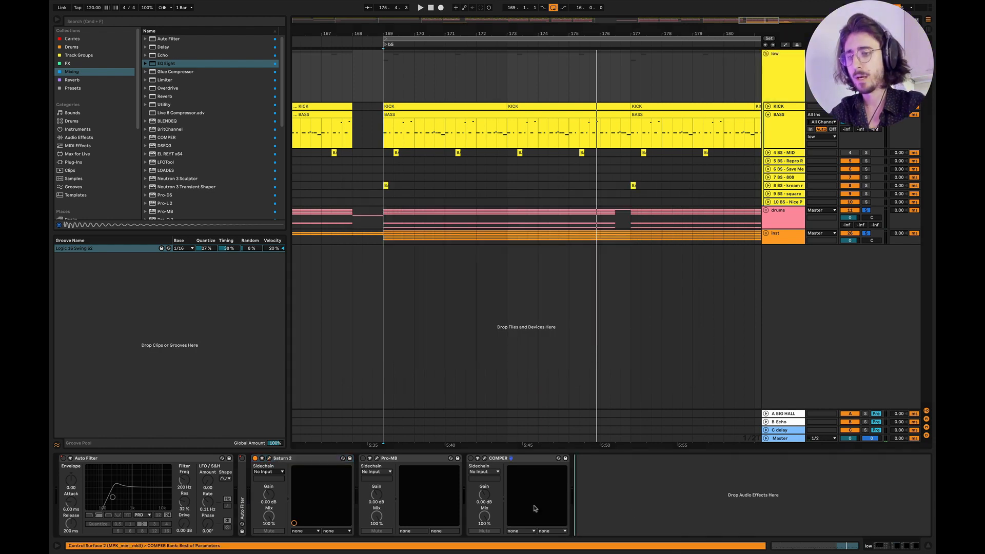
click(362, 458)
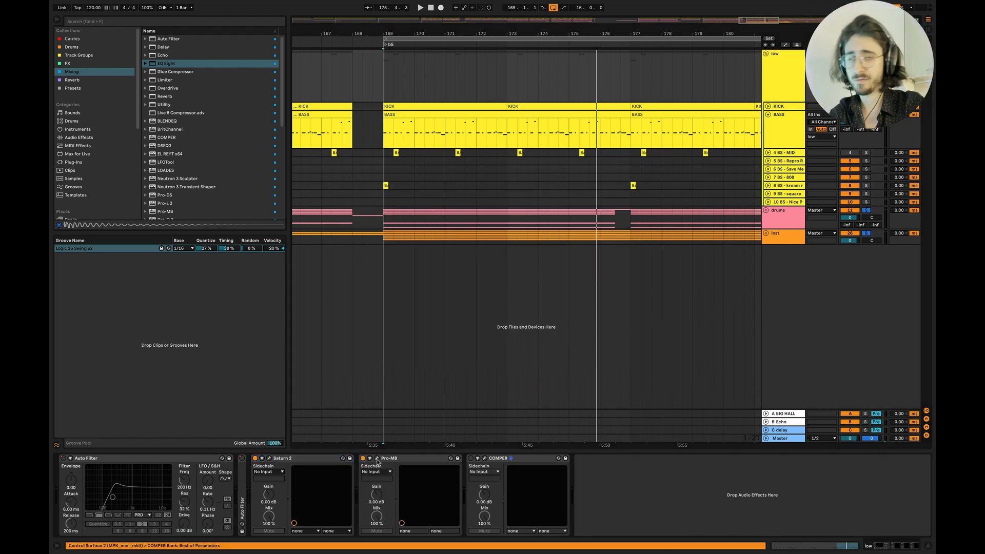
click(377, 458)
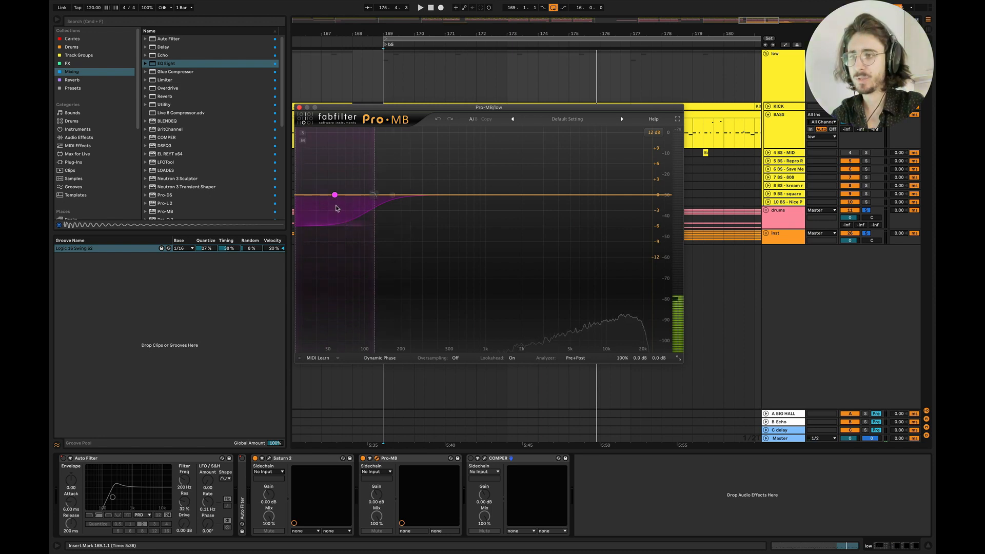
click(335, 220)
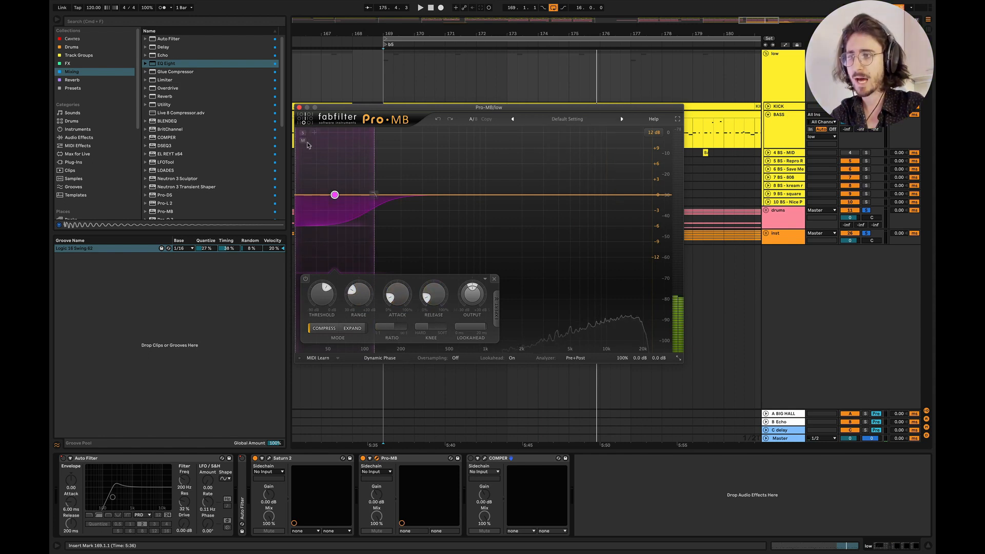
Play the loop, switch Pro-MB's low band off and on to compare the compression, and hide the plug-in window
mouse_move(306, 143)
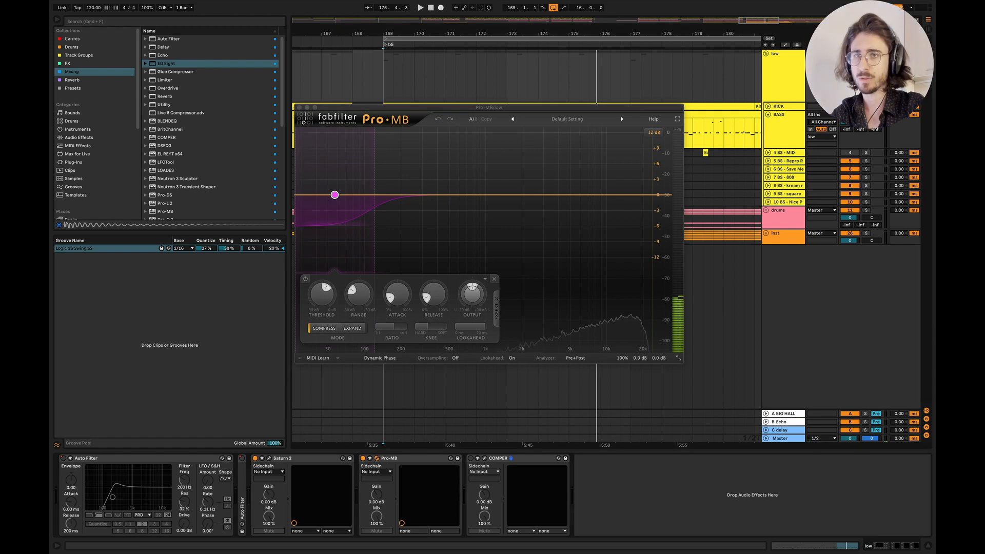
key(space)
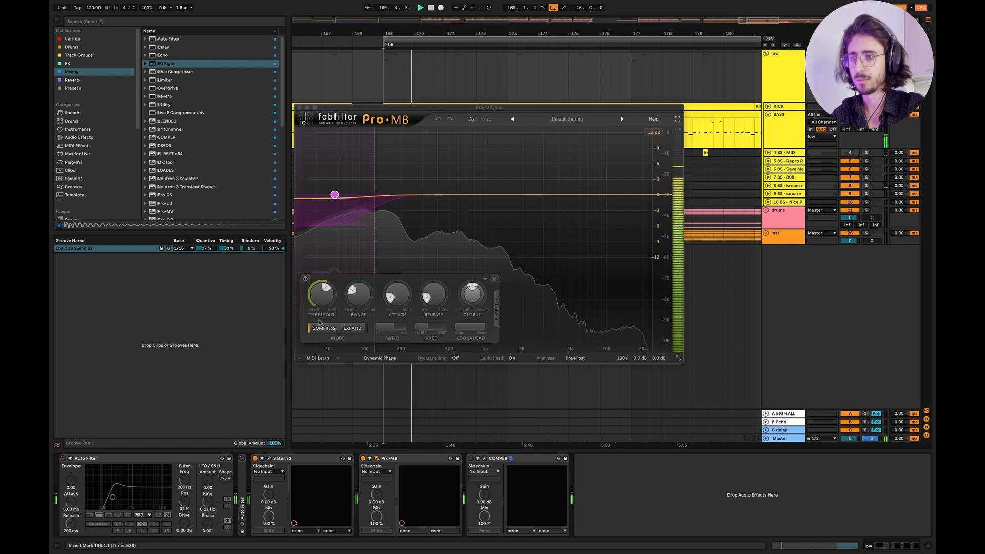
click(305, 280)
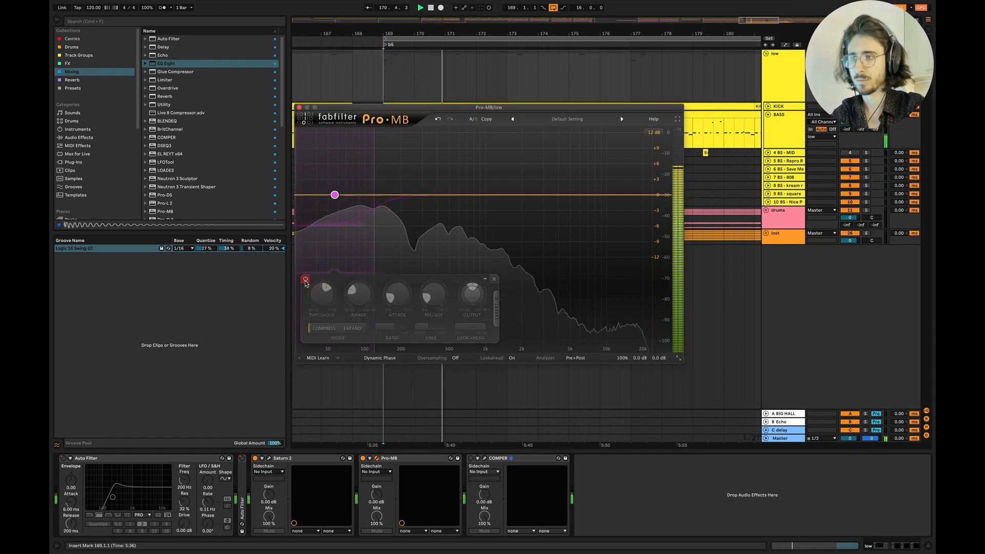
click(305, 280)
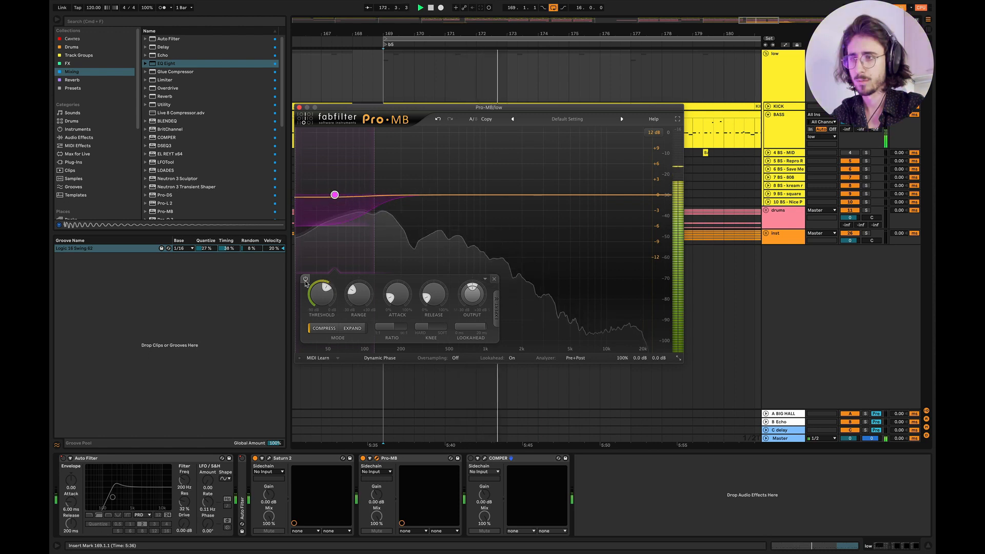
key(super+alt+p)
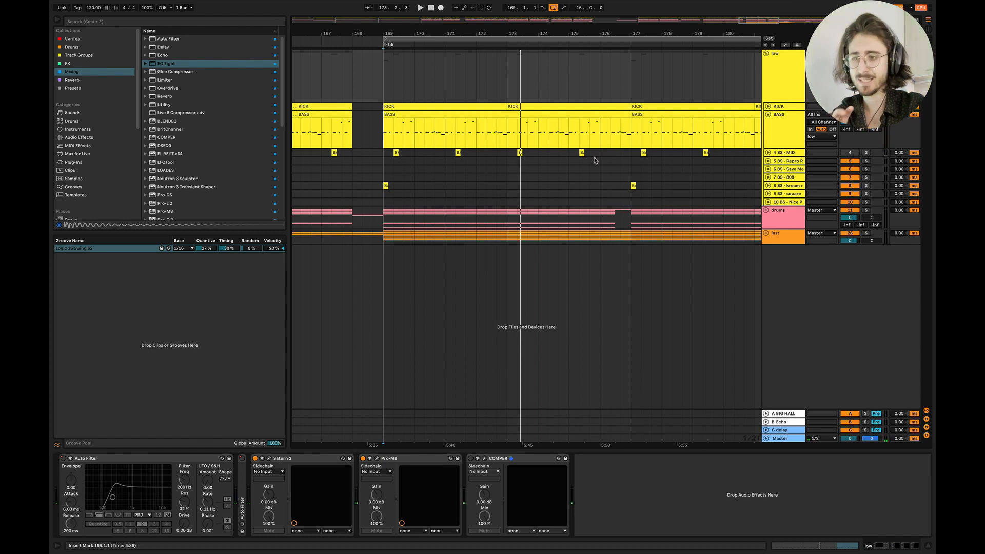
scroll(697, 179, down, 5)
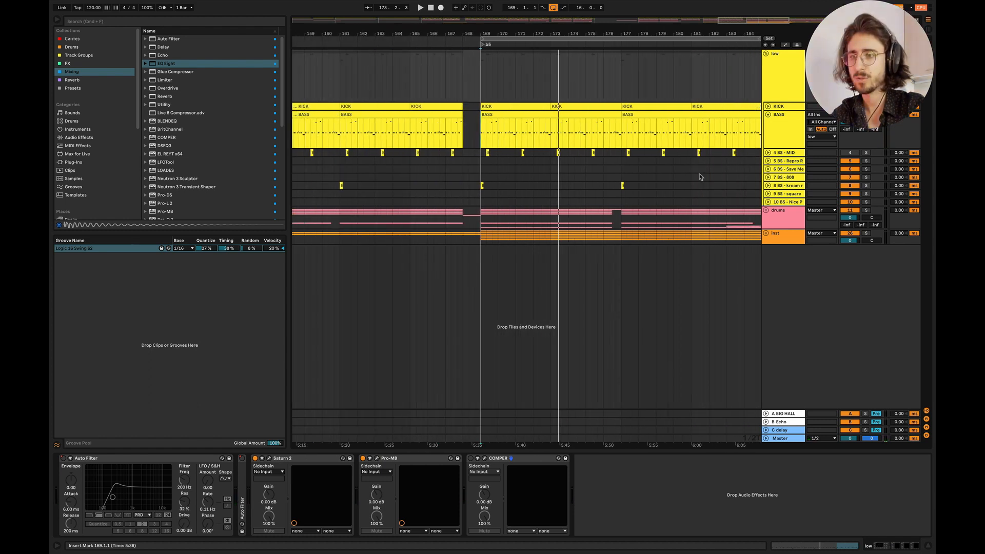
scroll(698, 177, down, 6)
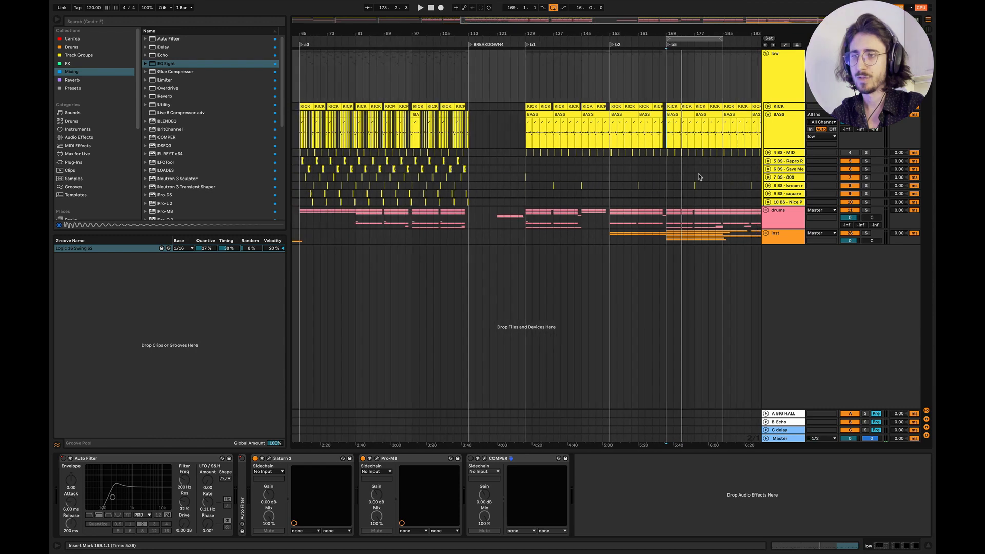
scroll(613, 177, up, 4)
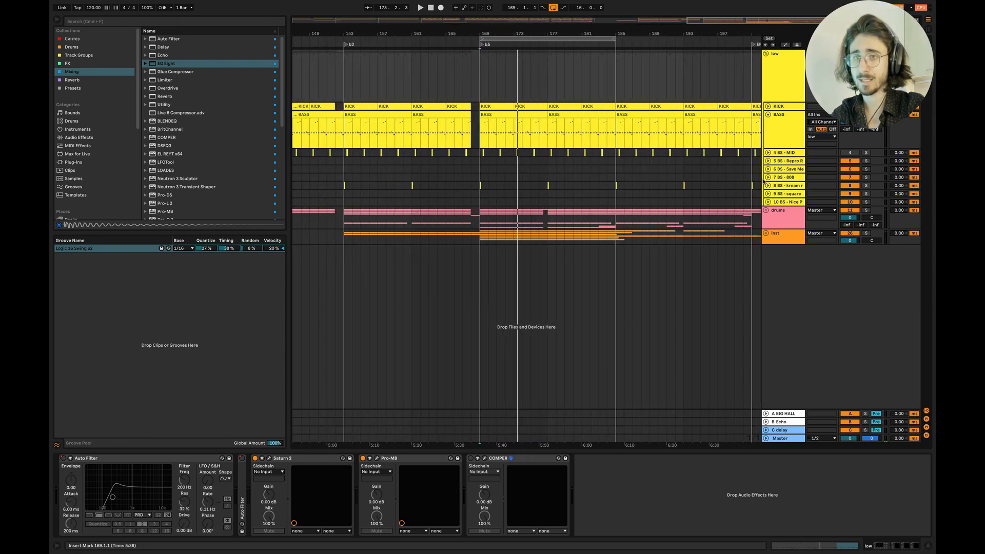
Delete the seven bass tracks from 4 BS - MID through 10 BS - Nice Psy Pluck Bass
click(784, 153)
shift+click(783, 202)
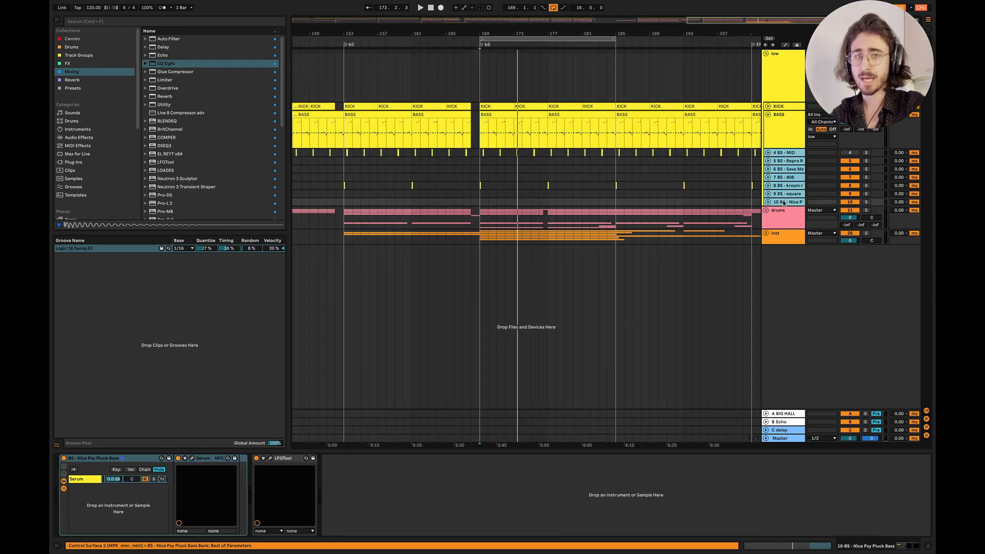
key(Delete)
Review the device chains of the BASS track, the KICK track and the low group
scroll(488, 156, up, 4)
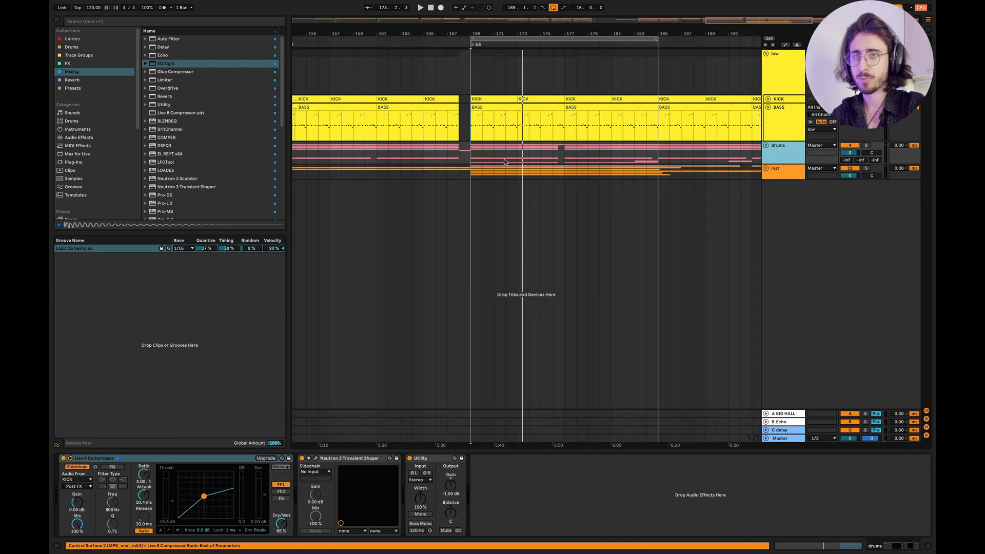
click(405, 136)
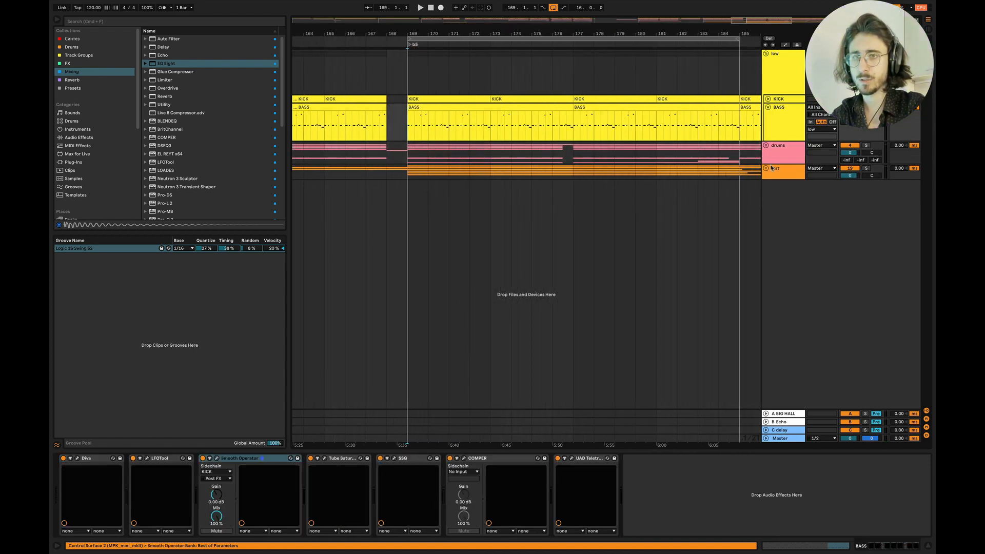
click(788, 112)
click(779, 99)
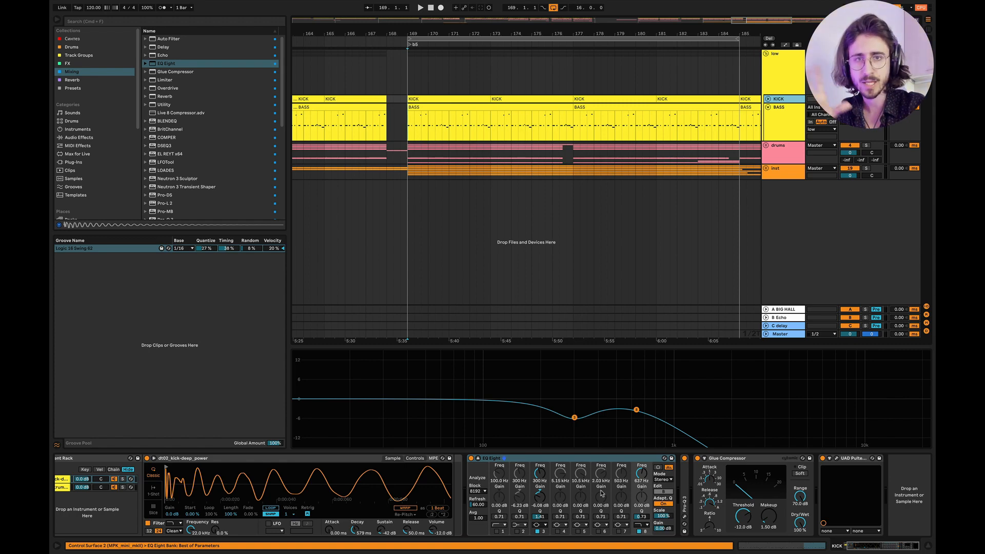
click(783, 137)
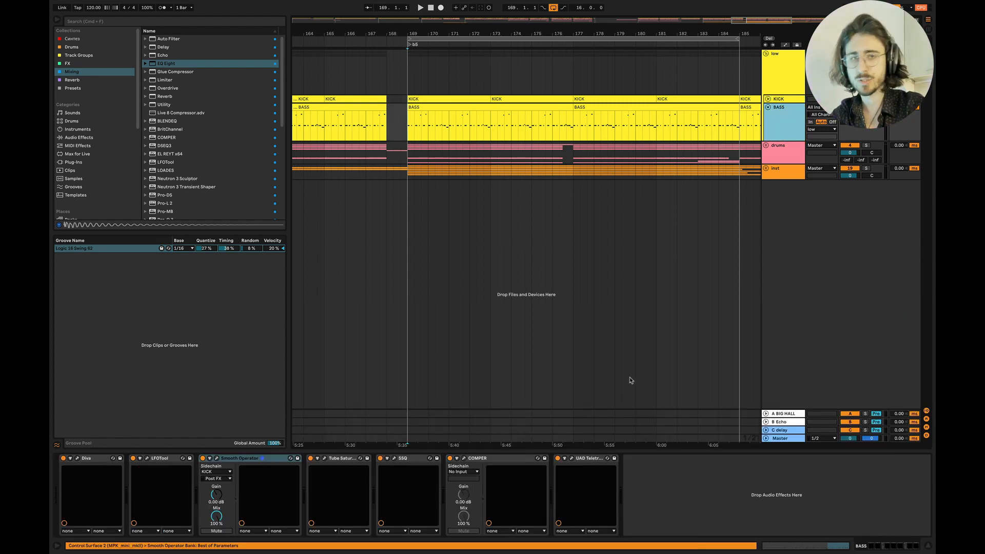
click(781, 86)
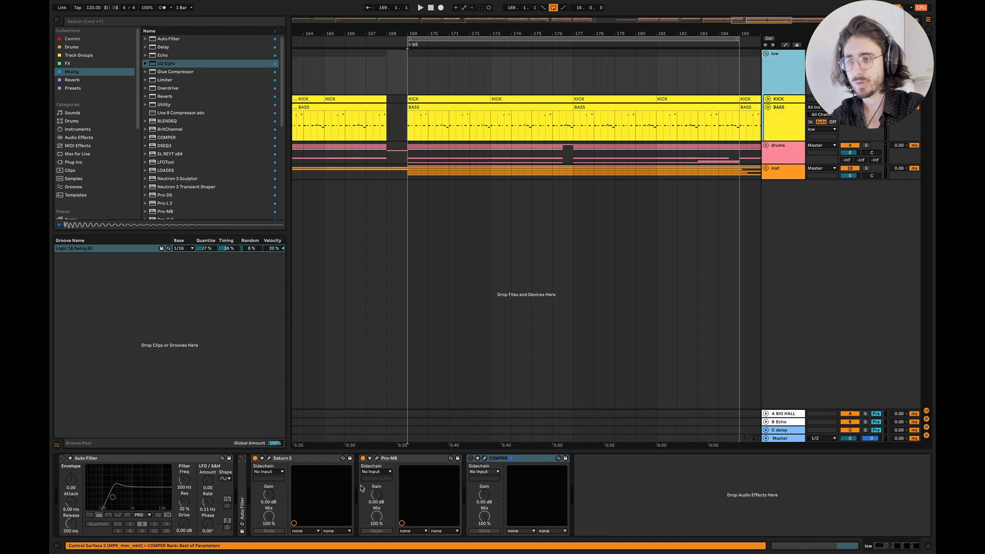
Try moving Pro-MB's low band on the low group to about 197 Hz, undo the move and close the plug-in window
click(377, 459)
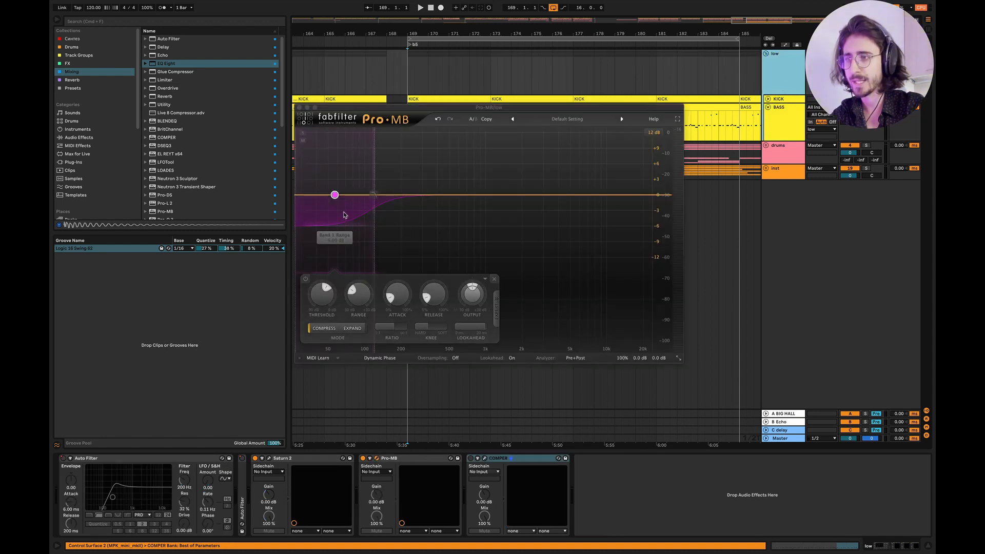
drag(336, 201, 399, 206)
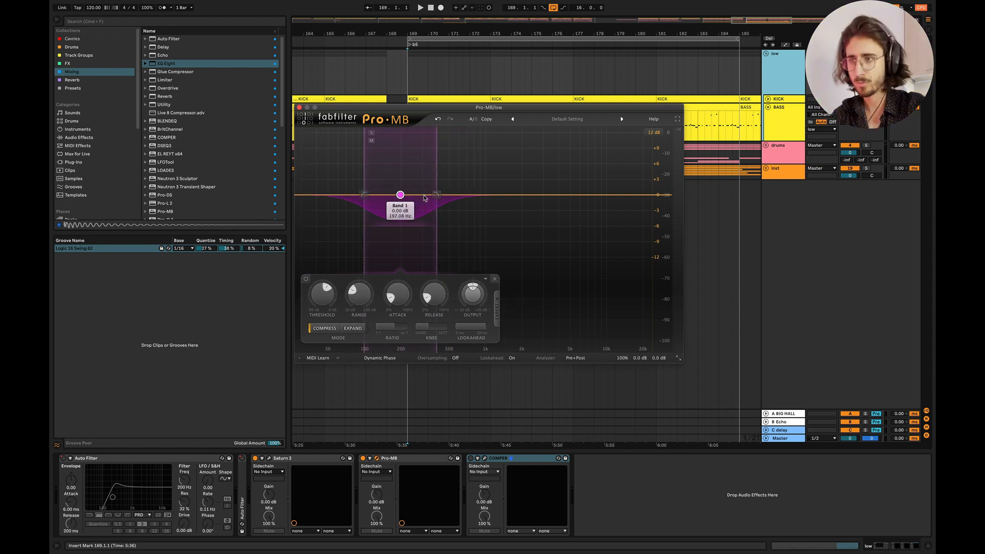
click(438, 121)
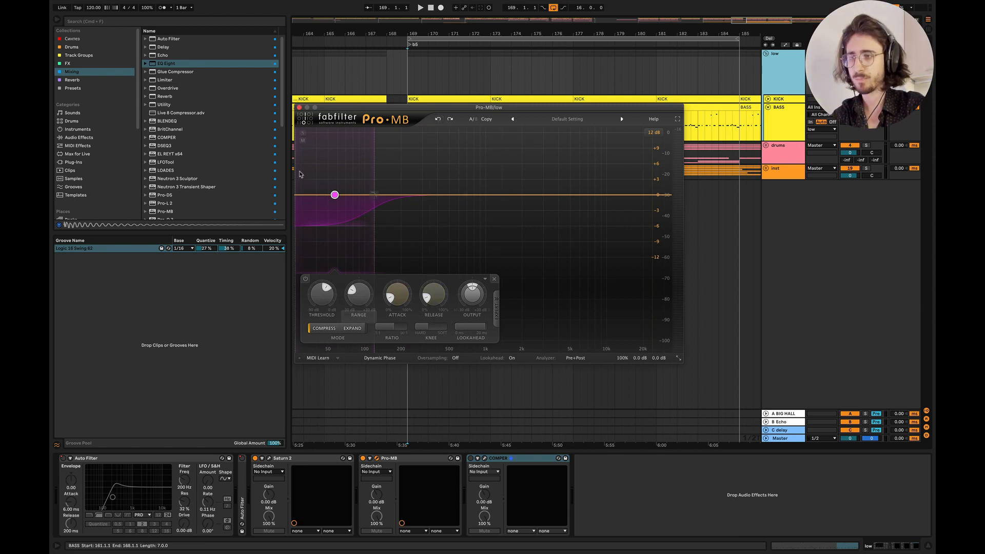
click(299, 107)
Turn on COMPER on the low group, open its window to show the compressor settings and close it
click(473, 460)
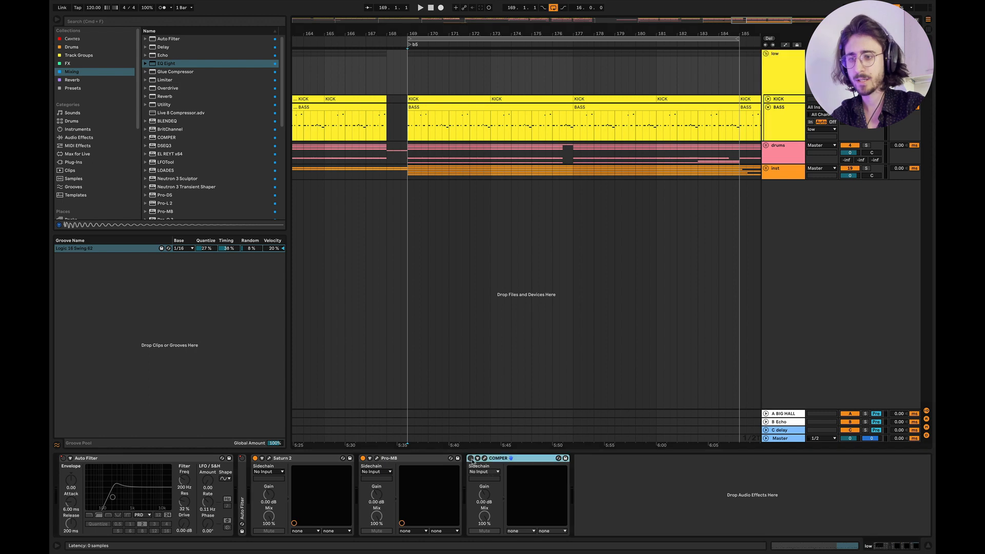
click(484, 459)
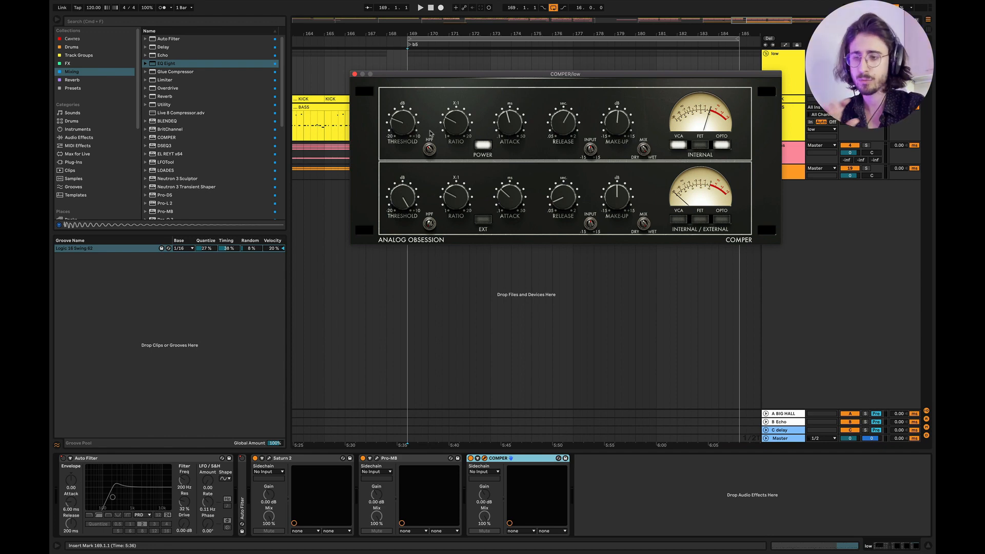
click(354, 75)
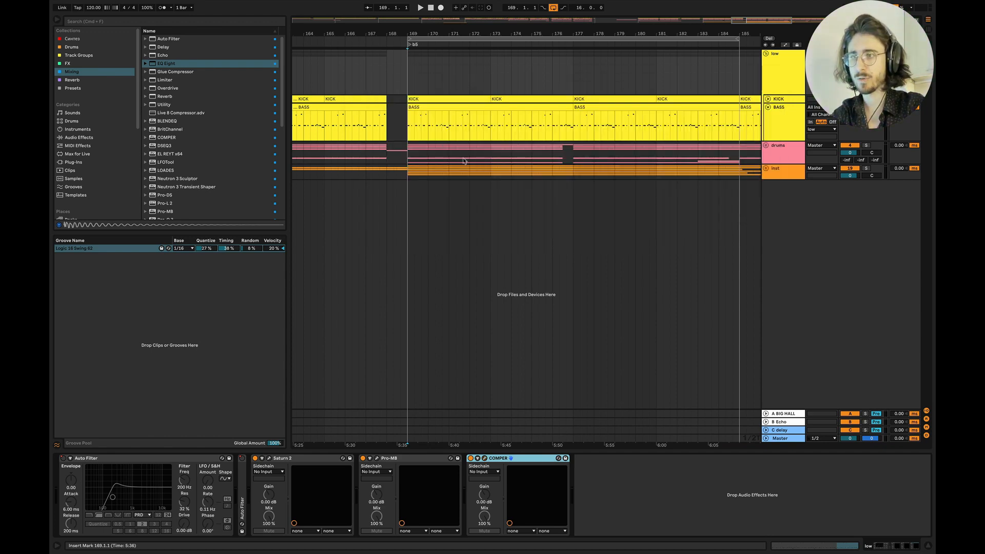
Play the loop from bar 169 and compare the low group with Saturn 2, Pro-MB and COMPER together switched off and on
click(409, 131)
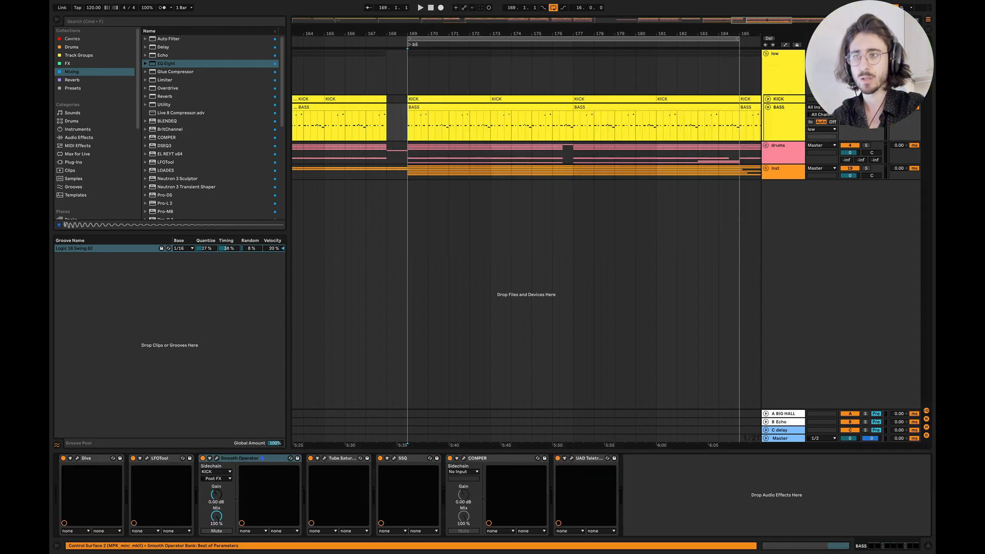
key(space)
click(774, 81)
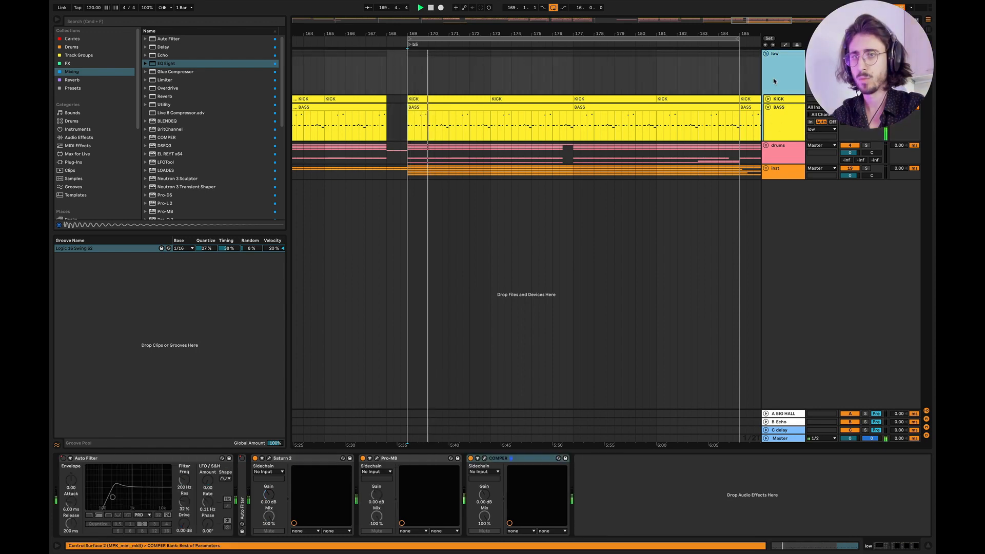
shift+click(308, 460)
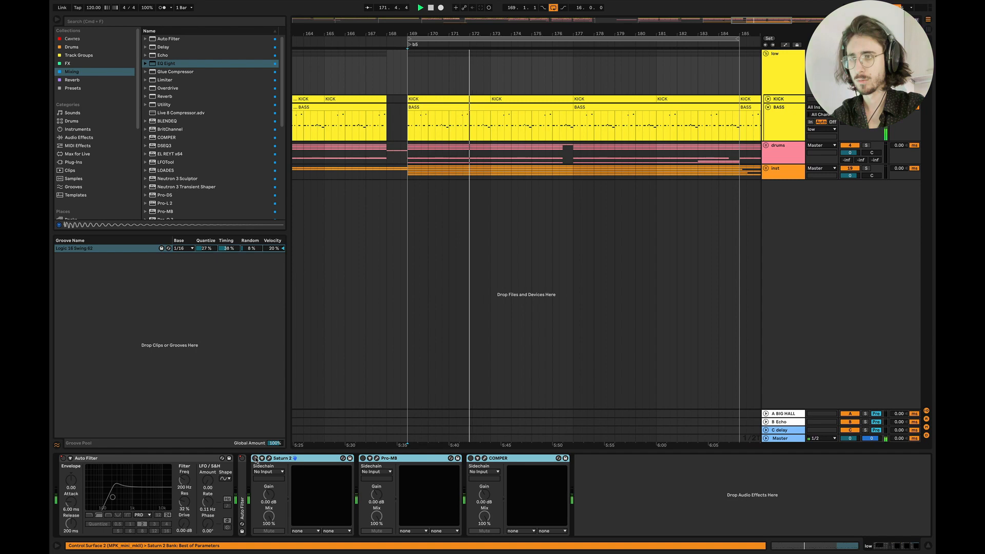
key(space)
key(space)
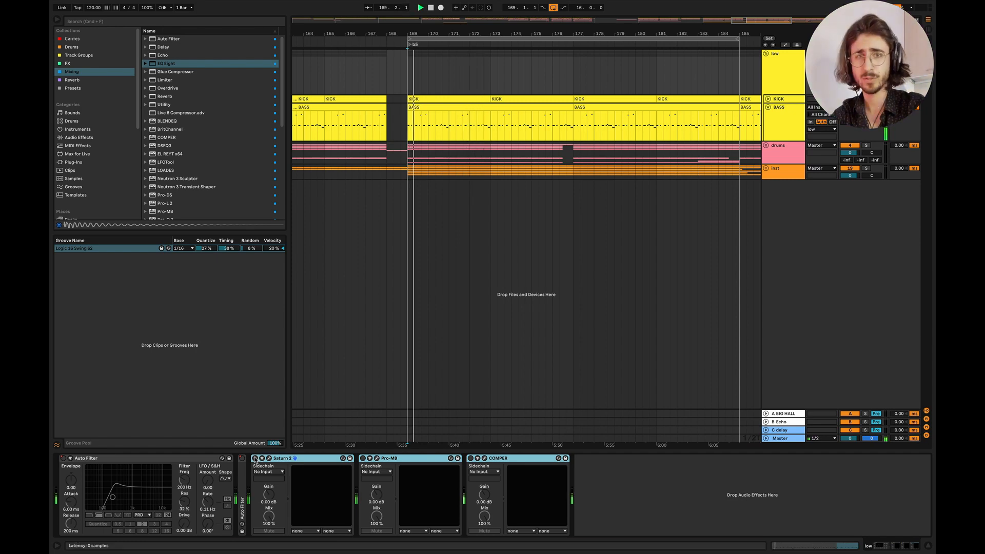
click(255, 459)
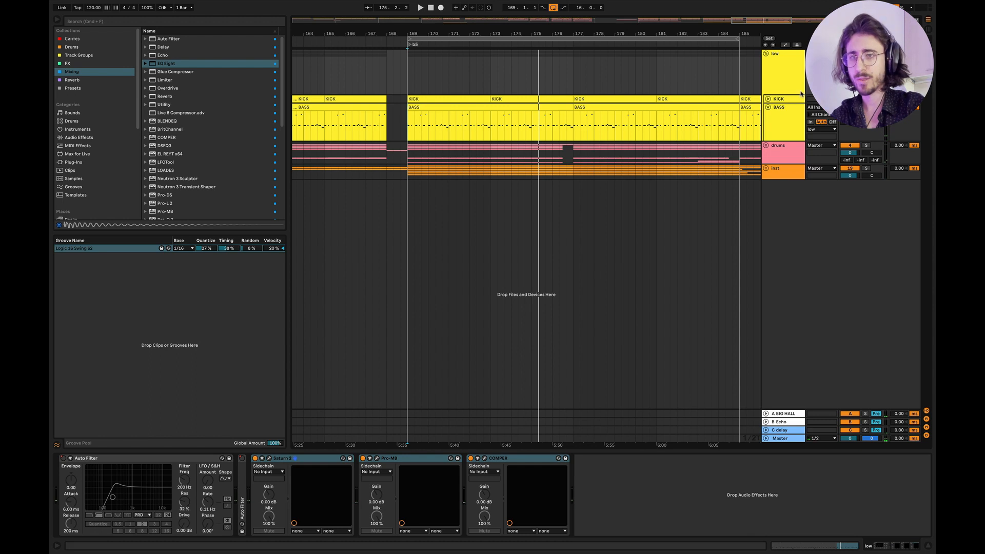
Turn off the BASS devices from Smooth Operator through UAD Teletronix, and select the KICK track's Glue Compressor and UAD Pultec
click(784, 130)
click(246, 458)
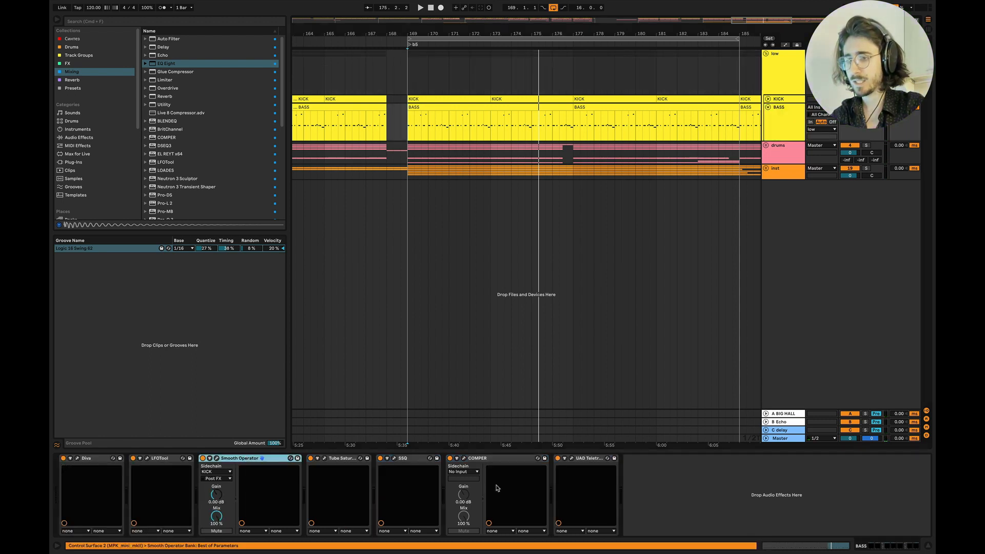
shift+click(593, 459)
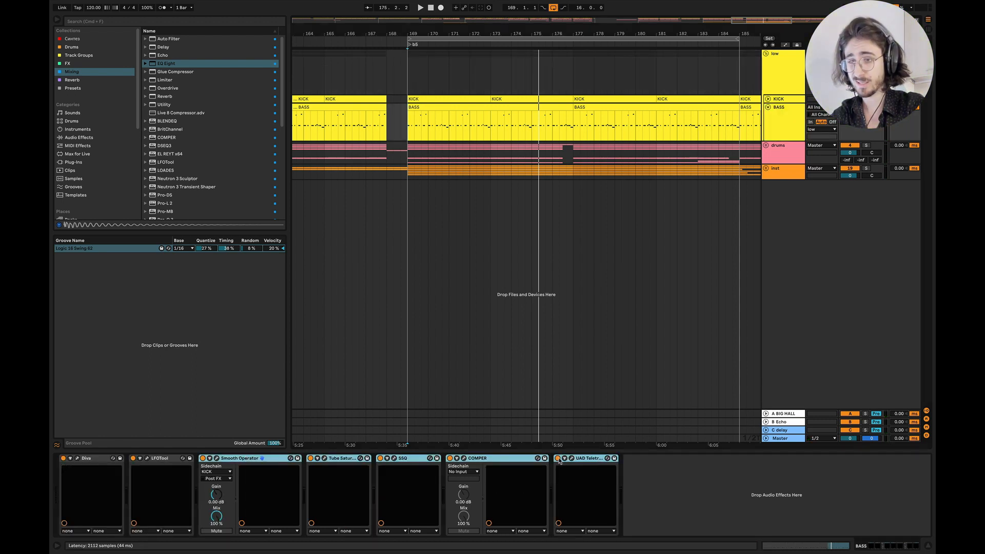
click(780, 99)
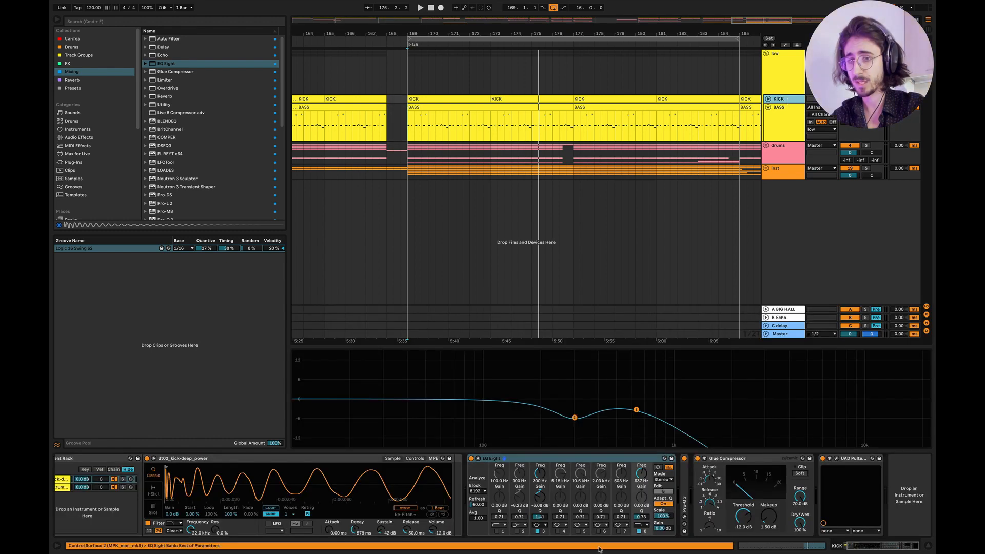
click(756, 461)
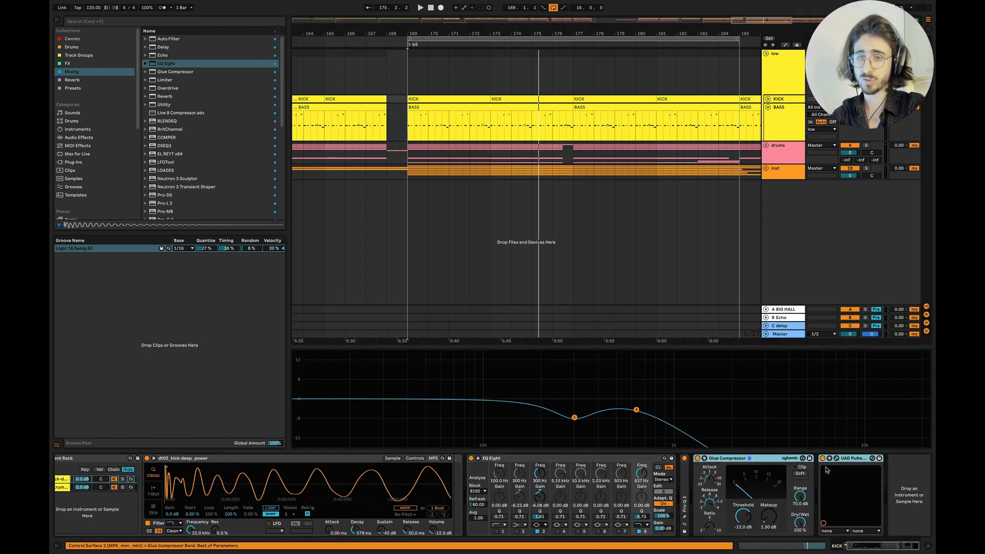
Show the low group's devices and play the loop from bar 169 to hear the group processing without the BASS effects
click(786, 73)
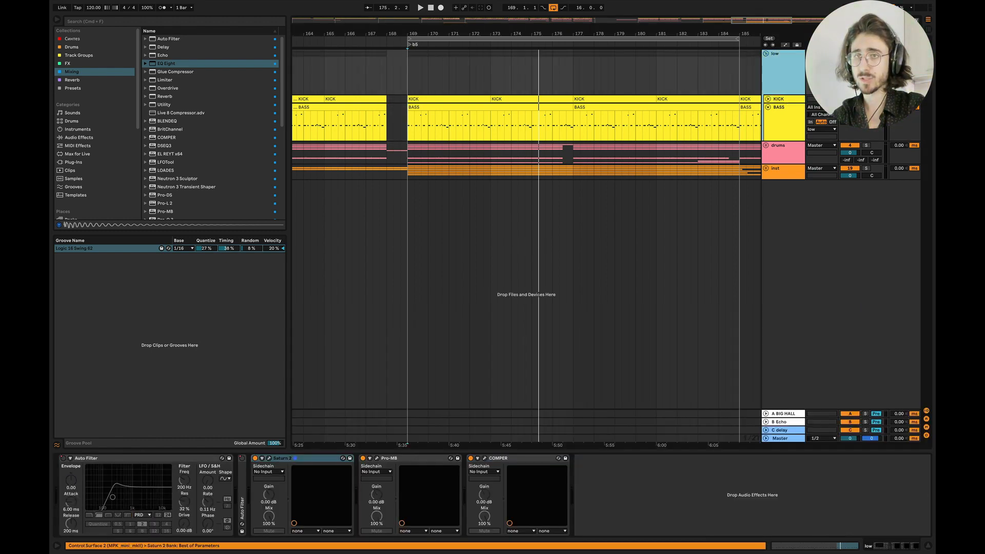
key(space)
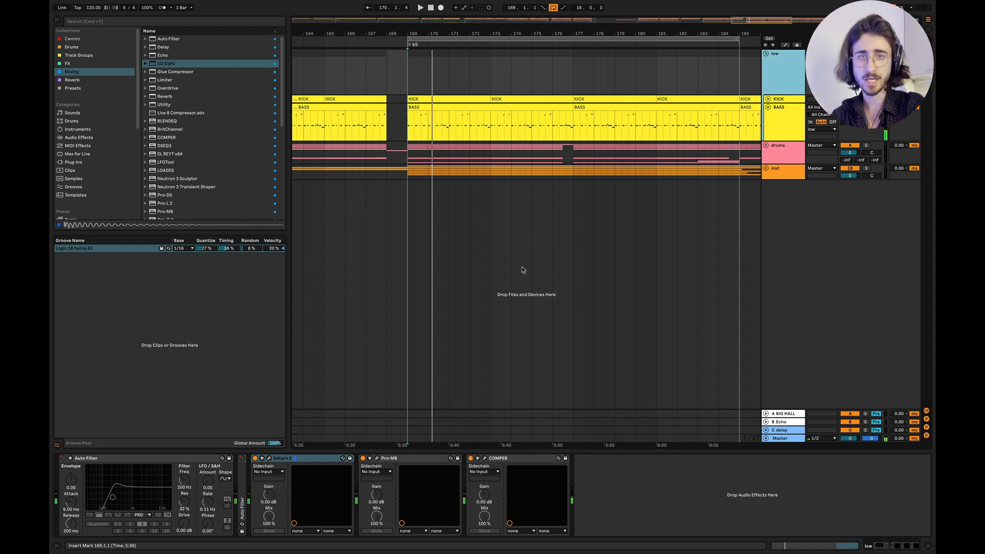
key(space)
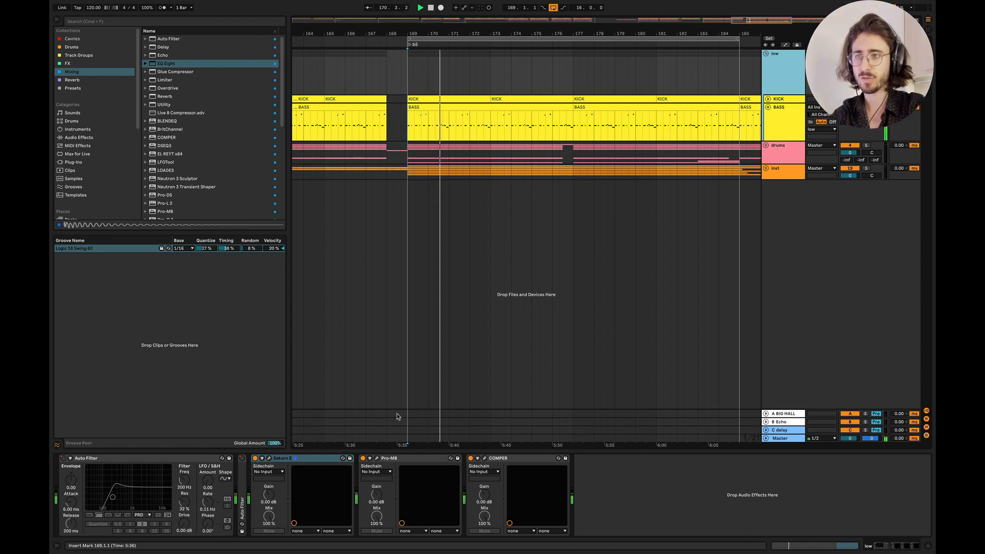
key(space)
key(space)
Restart the loop and turn on the BASS track's Tube Saturator, SSQ, COMPER and UAD Teletronix, leaving Smooth Operator off
click(791, 126)
key(space)
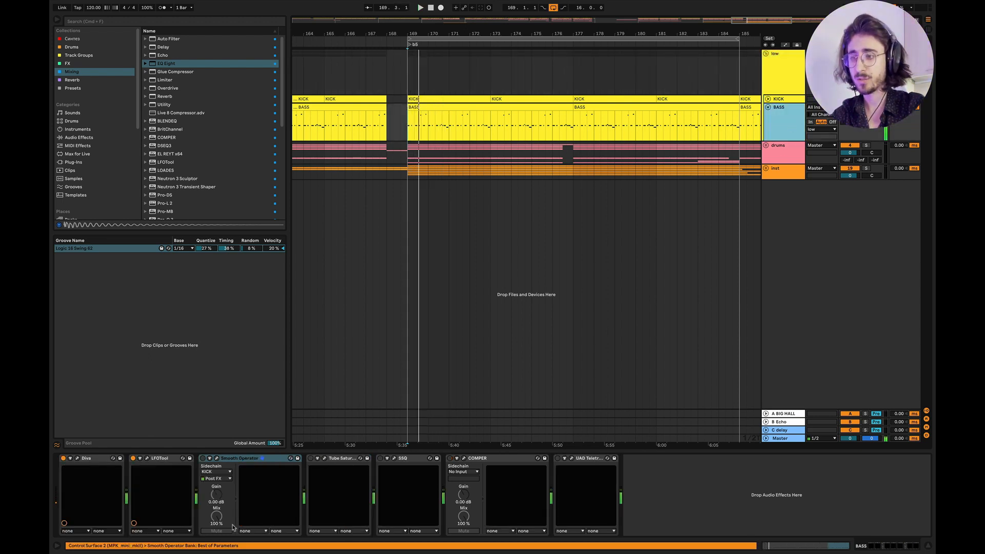
key(space)
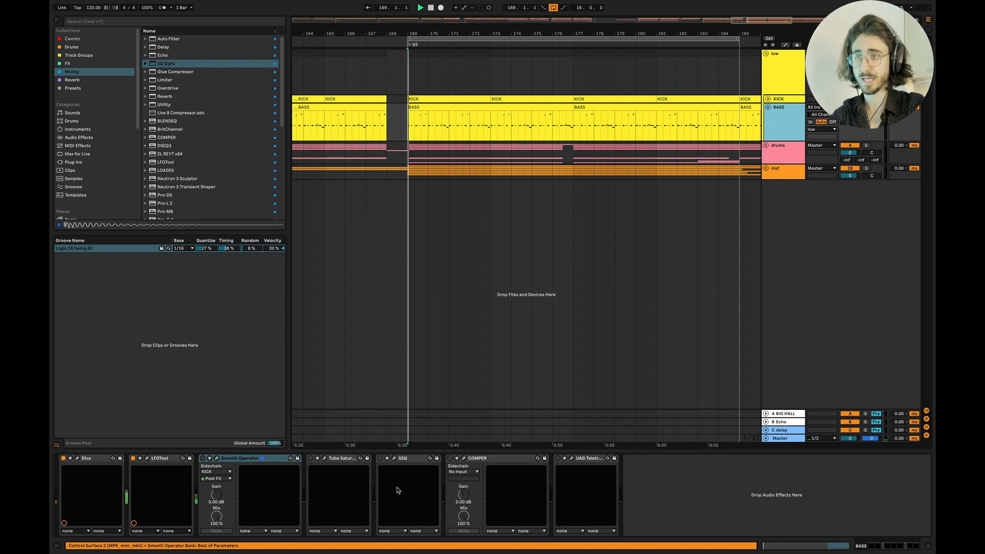
click(346, 459)
shift+click(579, 458)
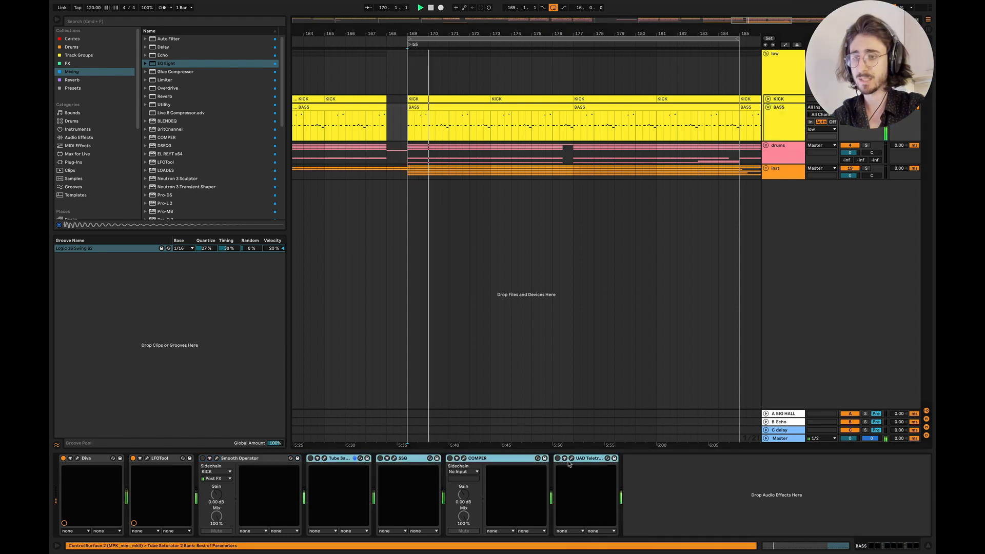
click(558, 458)
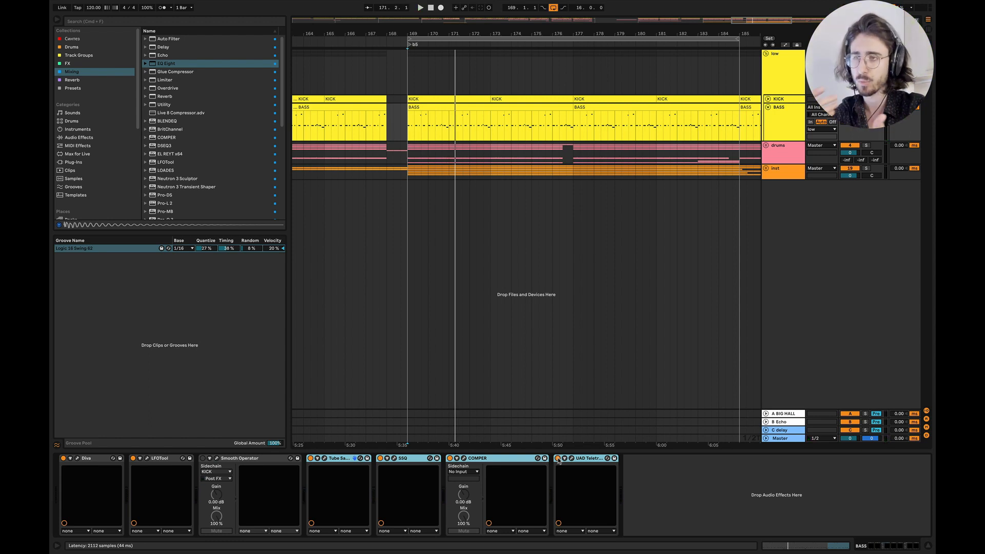
Replay the loop and switch off the four BASS devices from Tube Saturator through UAD Teletronix to compare
key(space)
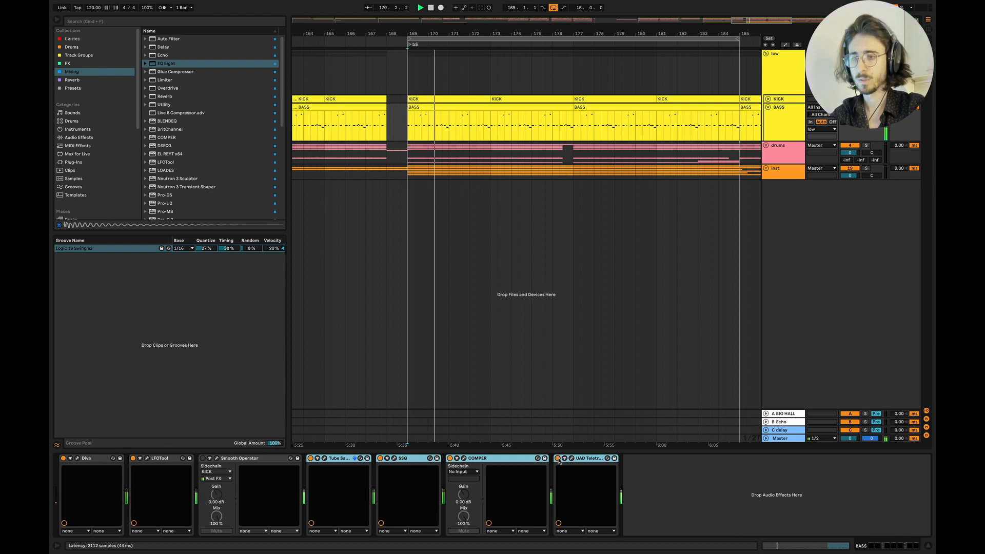
click(342, 462)
click(588, 458)
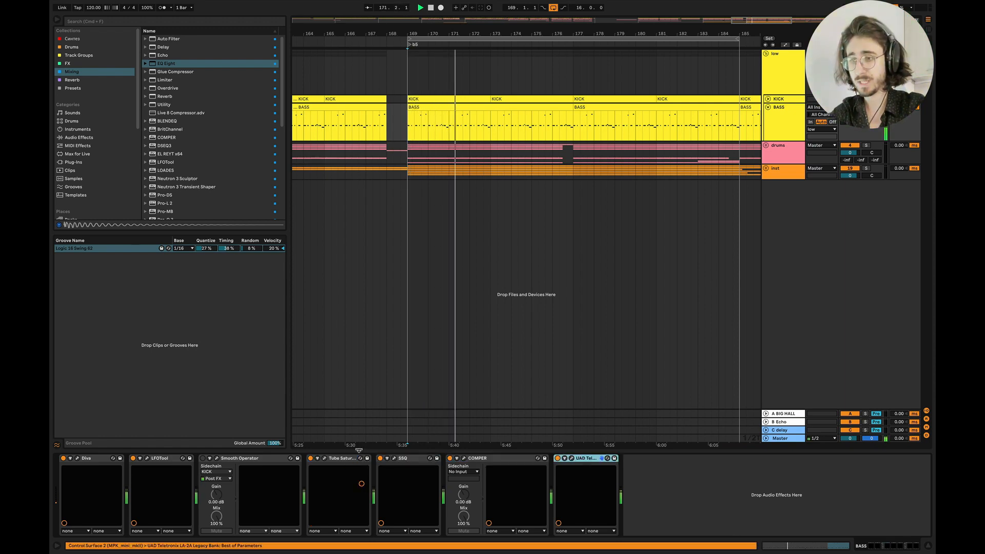
shift+click(339, 458)
click(310, 459)
Show the low group's device chain, stop playback and select Pro-MB
click(783, 57)
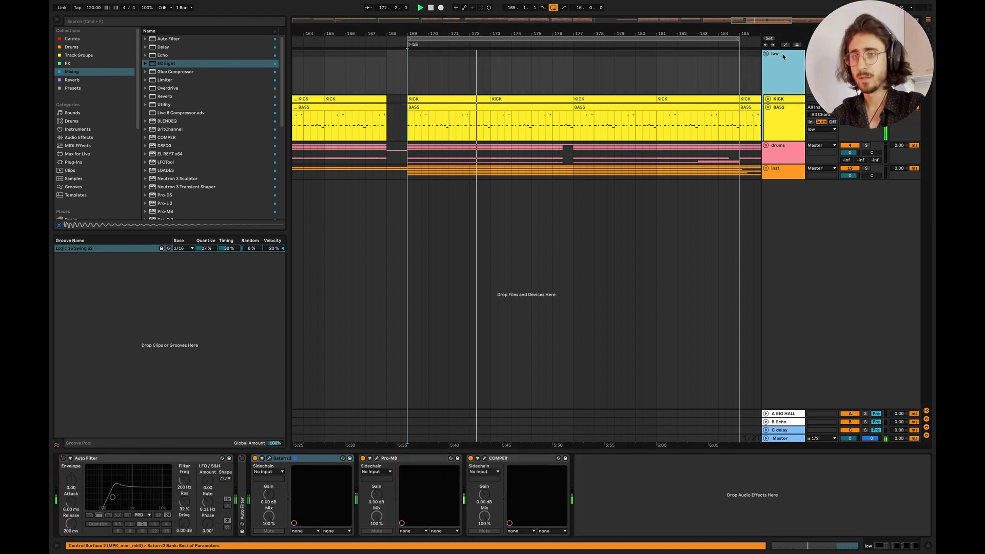
key(space)
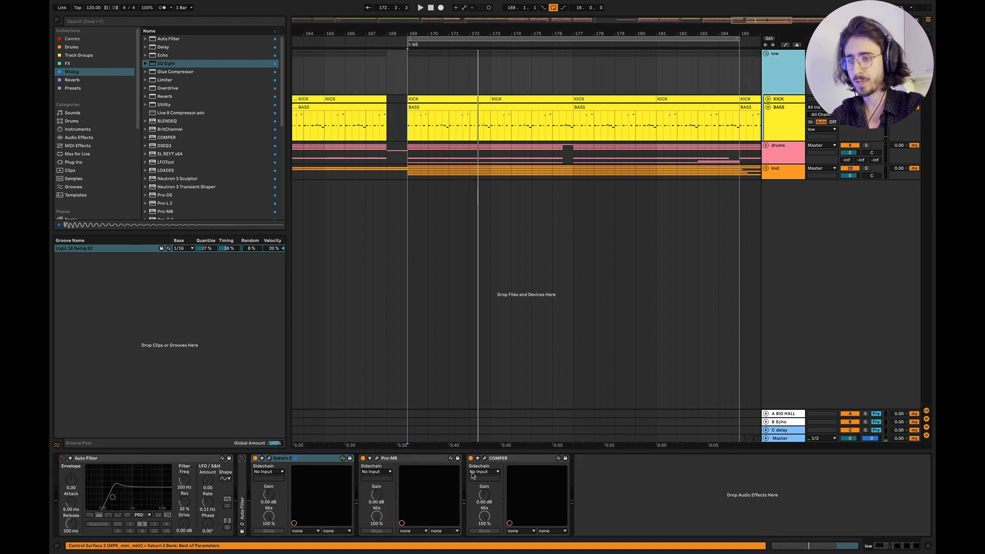
click(403, 459)
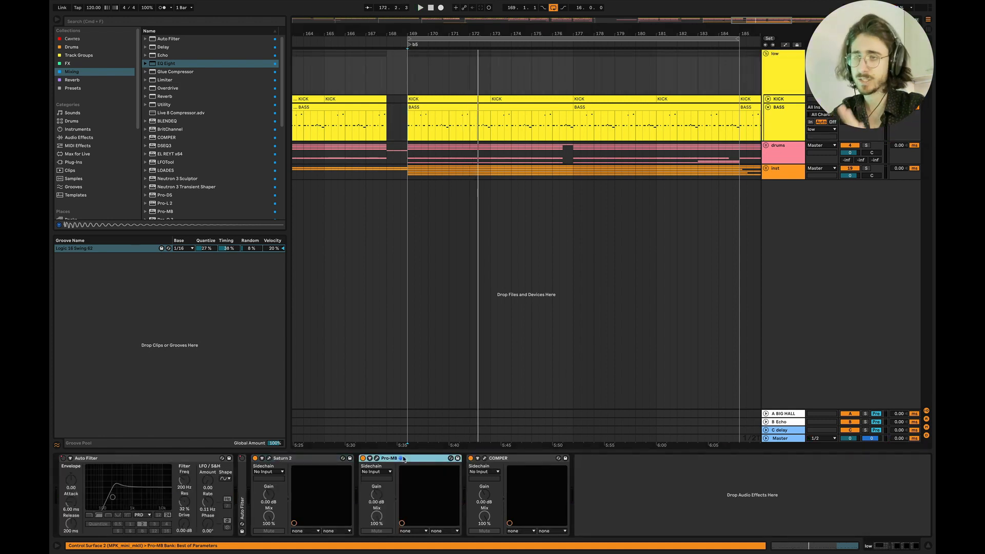